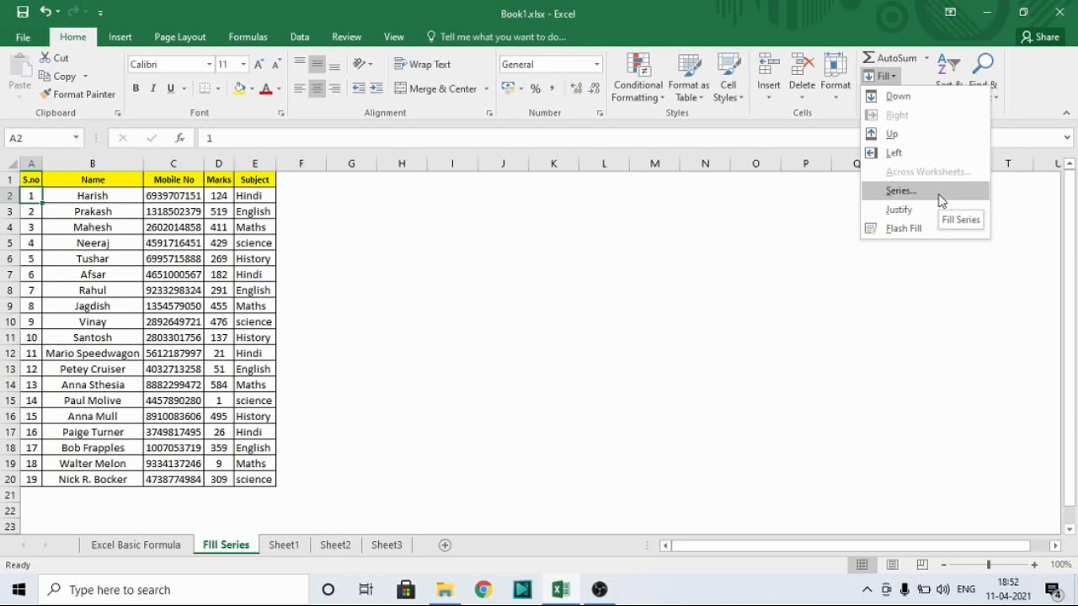
# Clear the serial numbers in A3:A20, keeping the starting 1 in A2
pyautogui.click(115, 303)
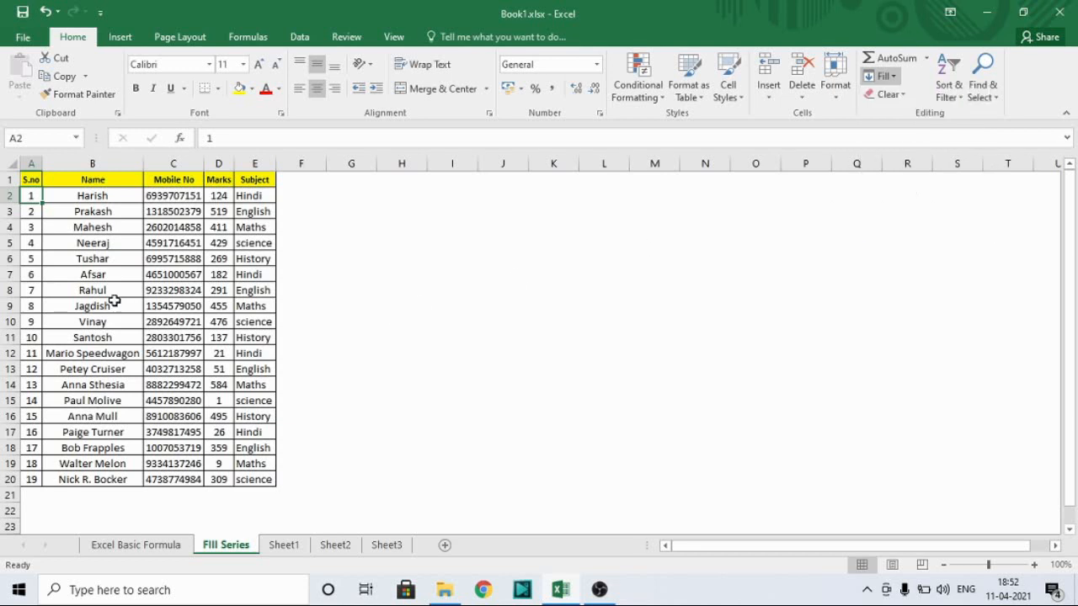
pyautogui.press('Down')
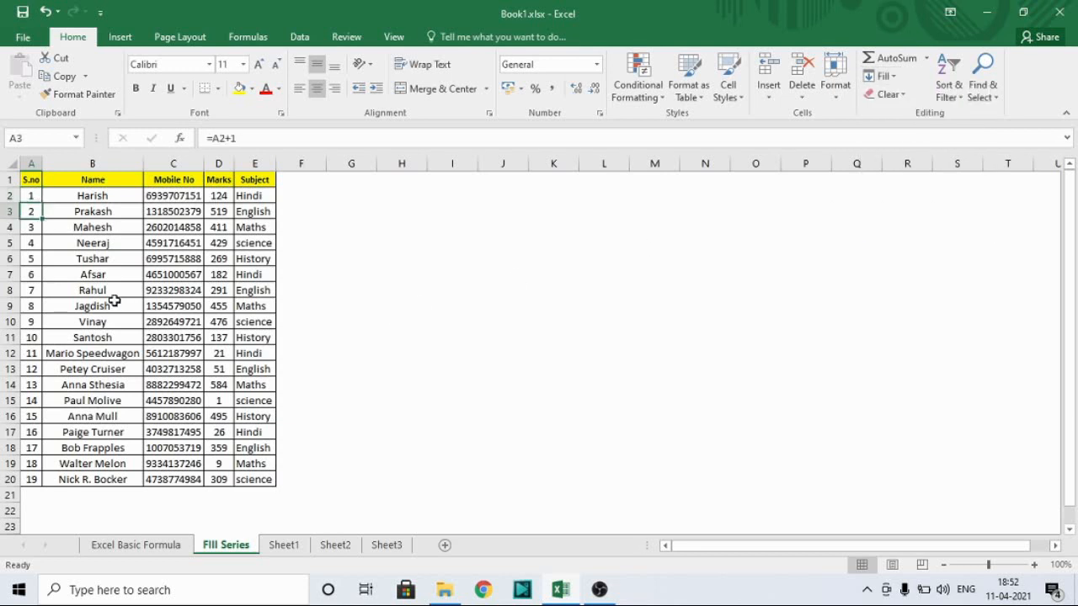
pyautogui.hotkey('ctrl', 'shift', 'Down')
pyautogui.press('Delete')
pyautogui.press('Up')
pyautogui.hotkey('shift', 'Down')
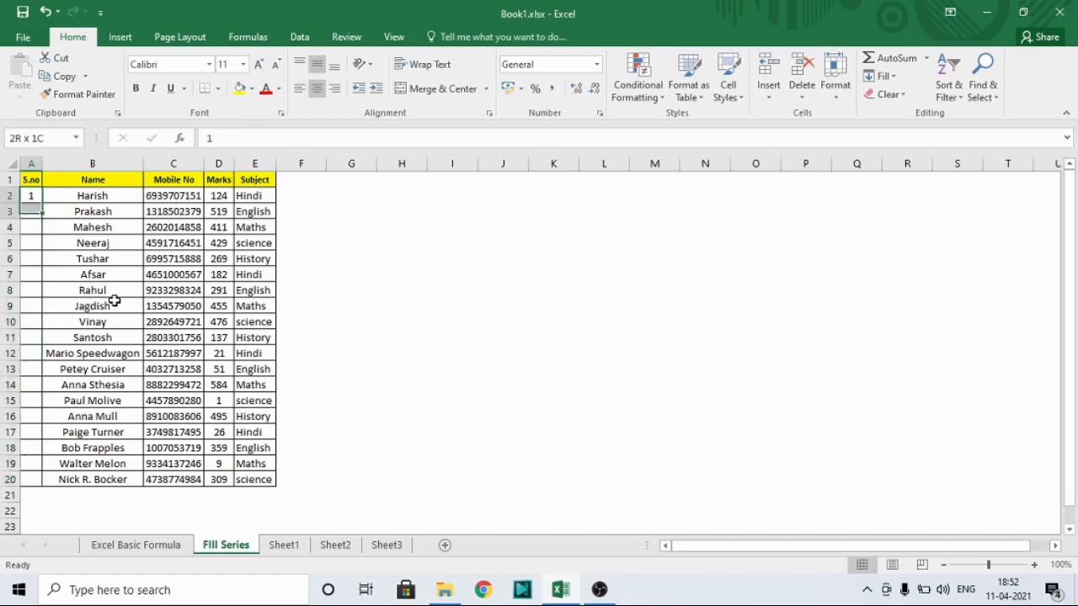
pyautogui.hotkey('shift', 'Down')
pyautogui.hotkey('shift', 'Down')
pyautogui.hotkey('shift', 'Down')
pyautogui.hotkey('shift', 'Down')
pyautogui.hotkey('shift', 'Down')
pyautogui.hotkey('shift', 'Down')
pyautogui.hotkey('shift', 'Down')
pyautogui.hotkey('shift', 'Down')
pyautogui.hotkey('shift', 'Down')
pyautogui.hotkey('shift', 'Down')
pyautogui.hotkey('shift', 'Down')
pyautogui.hotkey('shift', 'Down')
pyautogui.hotkey('shift', 'Down')
pyautogui.hotkey('shift', 'Down')
pyautogui.hotkey('shift', 'Down')
pyautogui.hotkey('shift', 'Down')
pyautogui.hotkey('shift', 'Down')
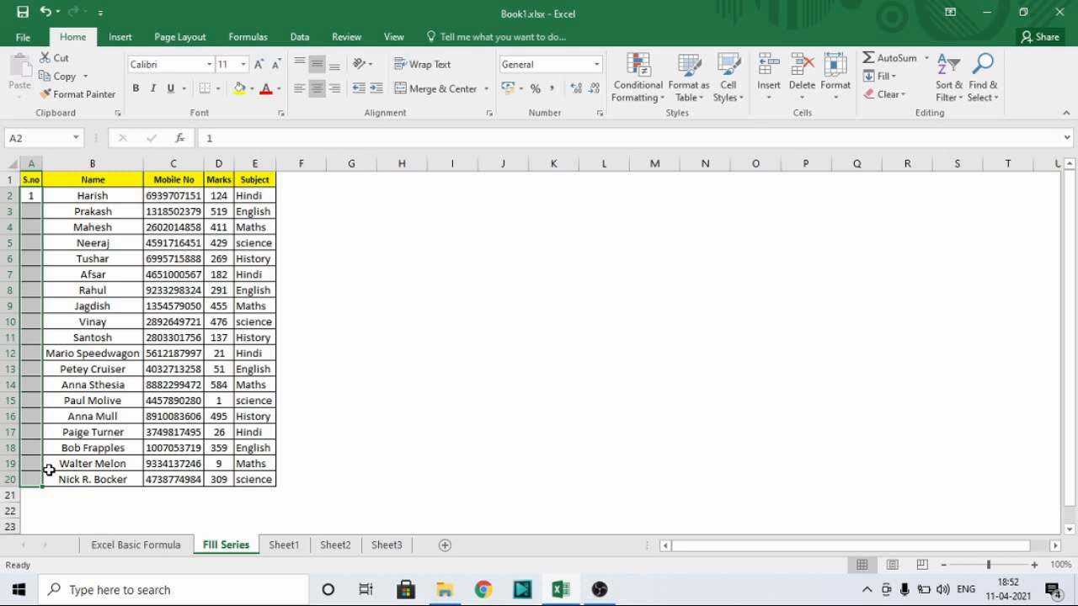
pyautogui.click(894, 81)
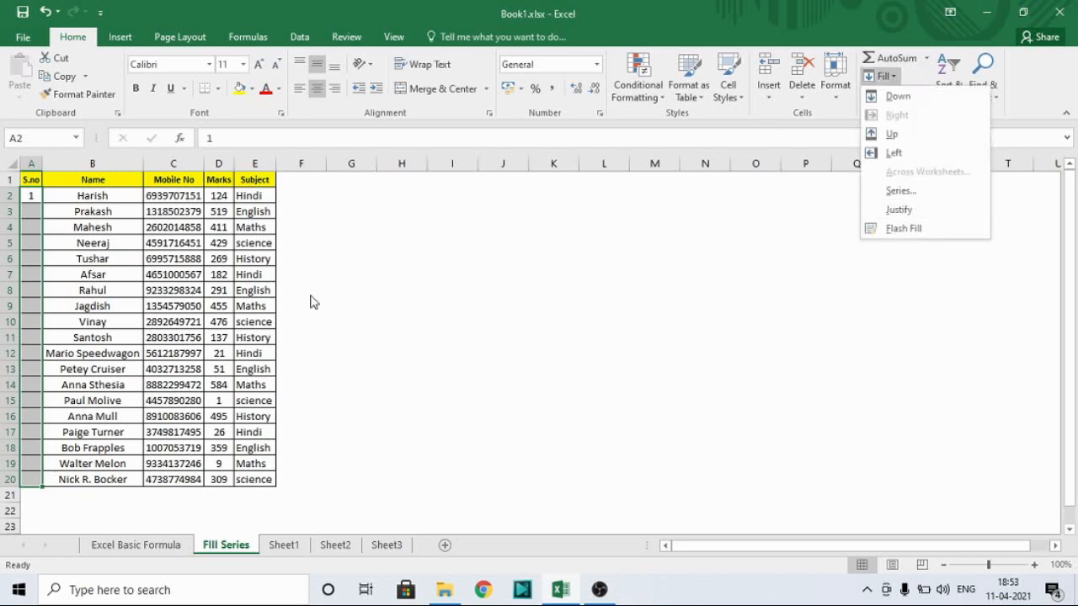
pyautogui.press('Escape')
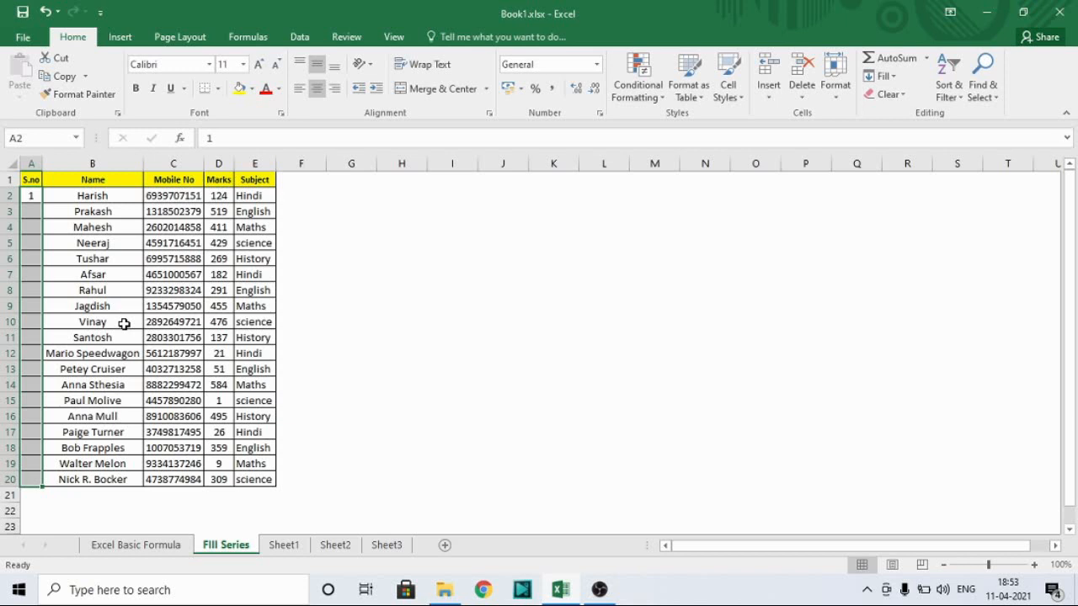
# Fill A2:A20 of the S.no column with a linear series in columns using a step value of 1
pyautogui.press('Up')
pyautogui.hotkey('shift', 'Down')
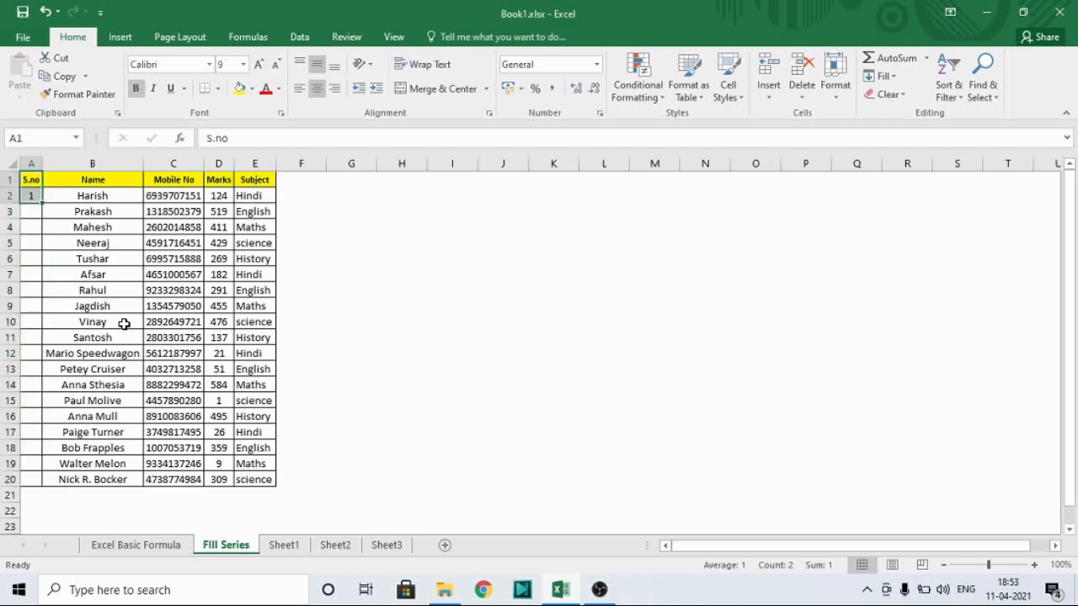
pyautogui.press('Down')
pyautogui.hotkey('shift', 'Down')
pyautogui.hotkey('shift', 'Down')
pyautogui.hotkey('shift', 'Down')
pyautogui.hotkey('shift', 'Down')
pyautogui.hotkey('shift', 'Down')
pyautogui.hotkey('shift', 'Down')
pyautogui.hotkey('shift', 'Down')
pyautogui.hotkey('shift', 'Down')
pyautogui.hotkey('shift', 'Down')
pyautogui.hotkey('shift', 'Down')
pyautogui.hotkey('shift', 'Down')
pyautogui.hotkey('shift', 'Down')
pyautogui.hotkey('shift', 'Down')
pyautogui.hotkey('shift', 'Down')
pyautogui.hotkey('shift', 'Down')
pyautogui.hotkey('shift', 'Down')
pyautogui.hotkey('shift', 'Down')
pyautogui.hotkey('shift', 'Down')
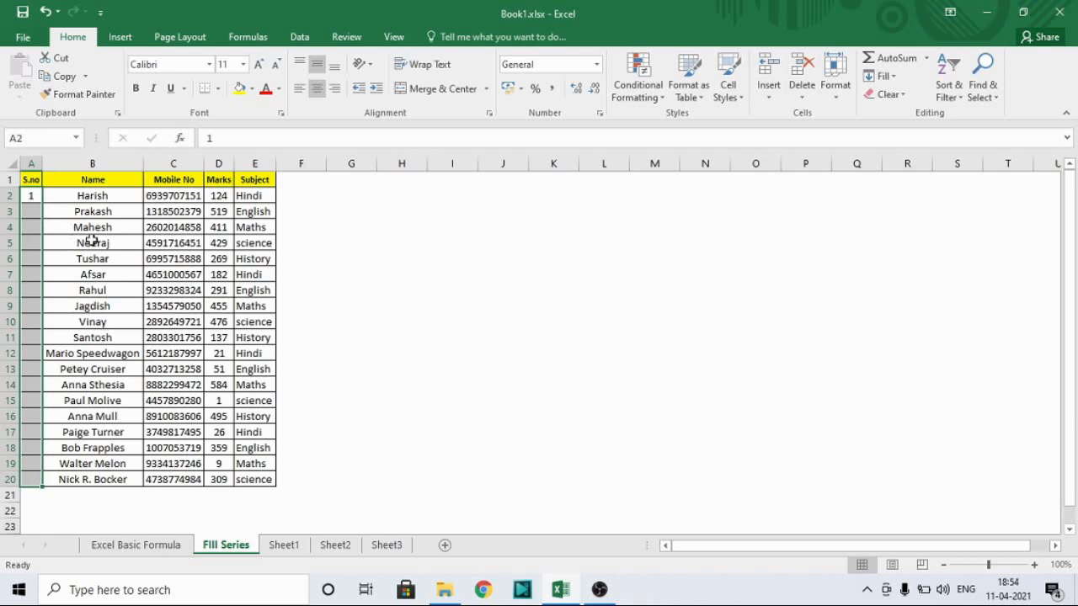
pyautogui.click(894, 78)
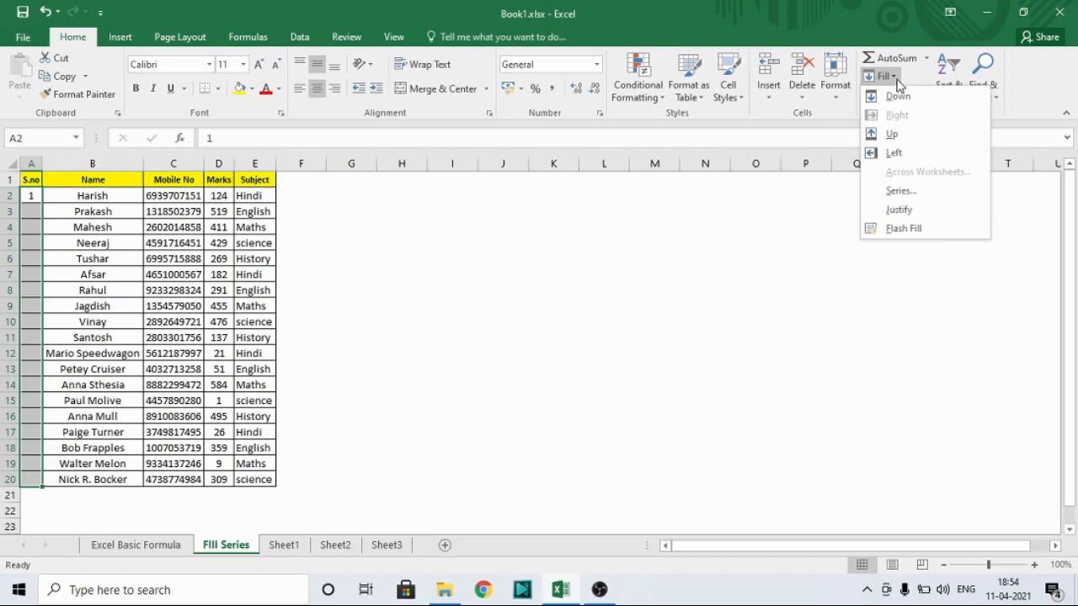
pyautogui.click(926, 191)
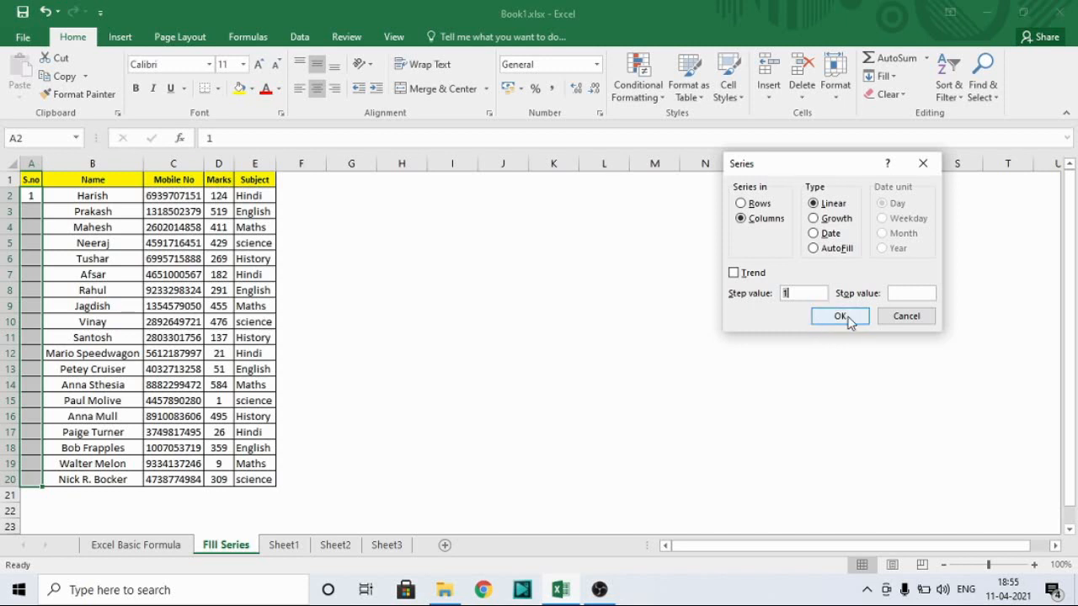
pyautogui.click(846, 319)
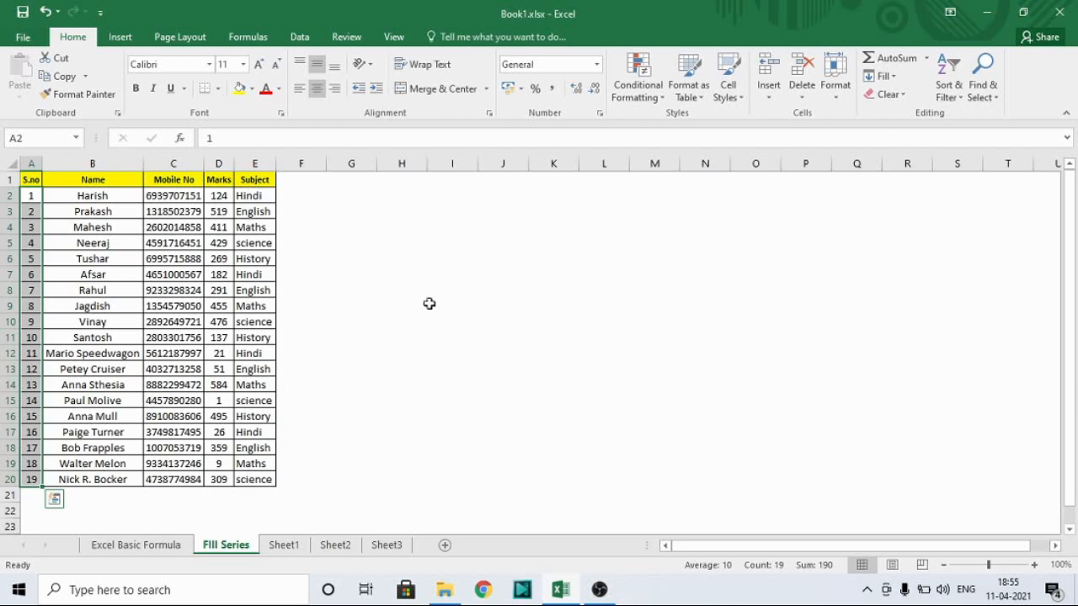
# Refill A2:A20 with a linear series using a step value of 2
pyautogui.click(883, 76)
pyautogui.click(924, 191)
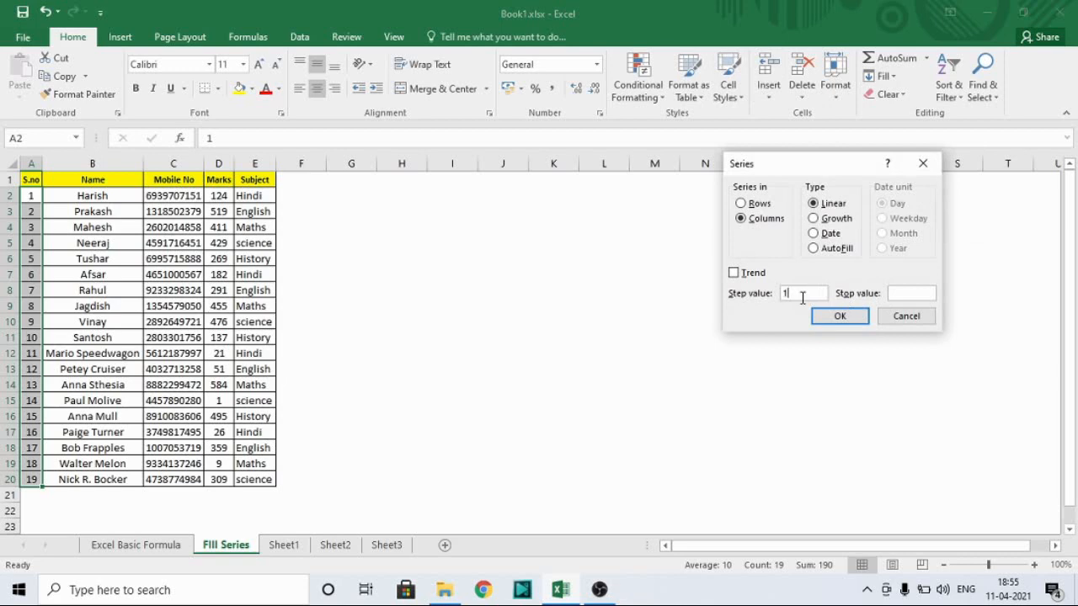
pyautogui.press('BackSpace')
pyautogui.write('2')
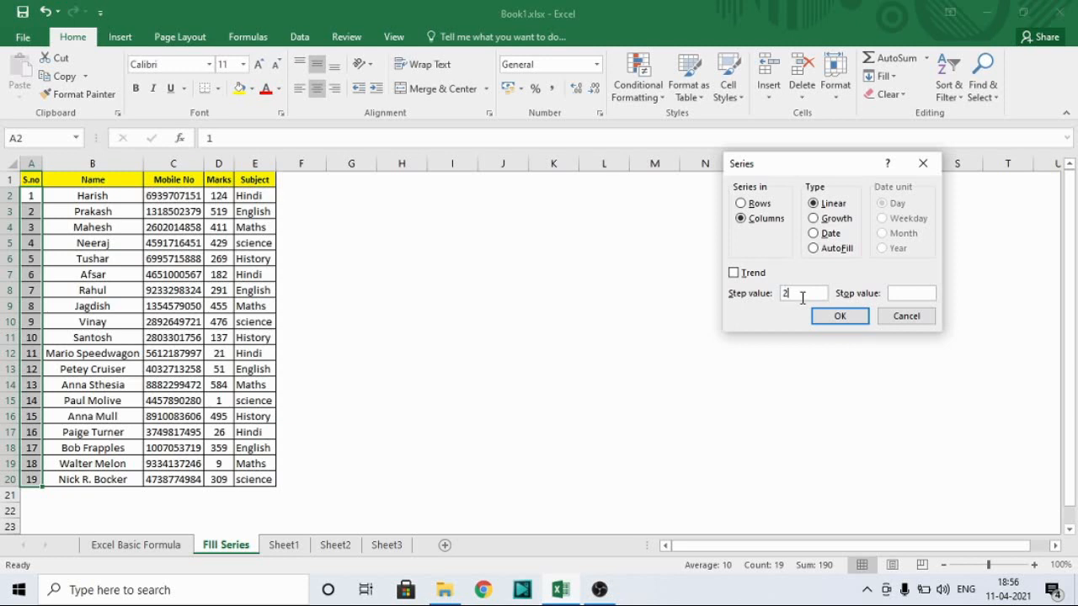
pyautogui.click(844, 319)
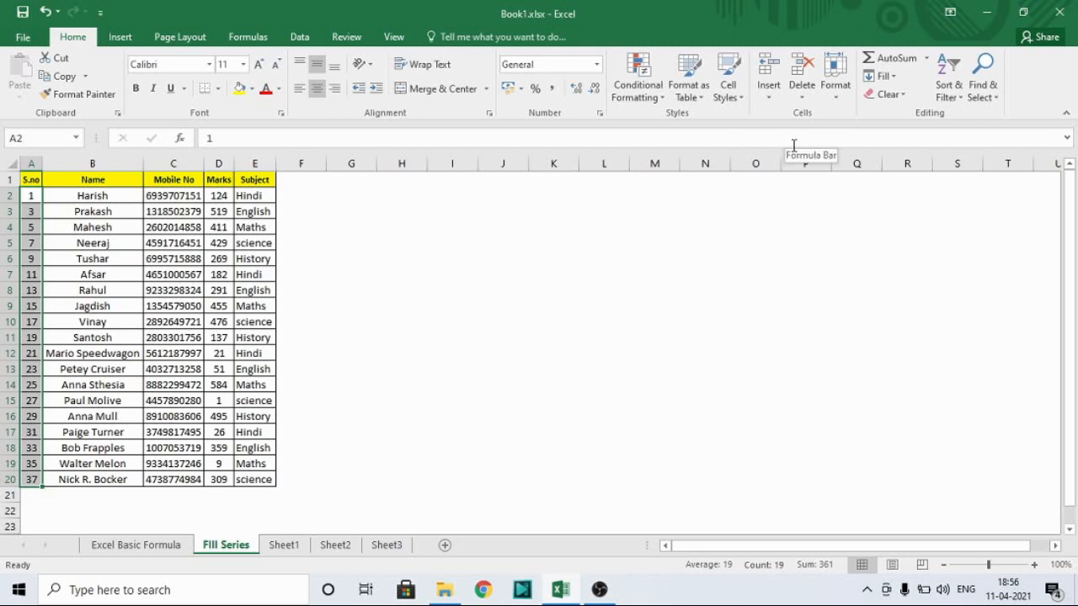
pyautogui.click(883, 75)
pyautogui.click(926, 191)
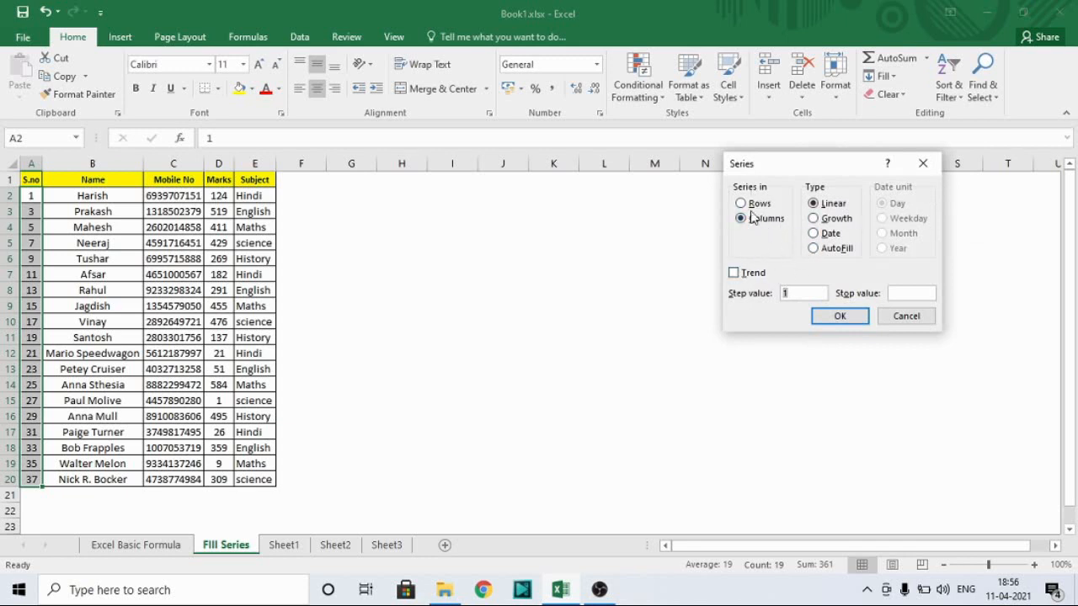
pyautogui.click(914, 294)
pyautogui.press('Escape')
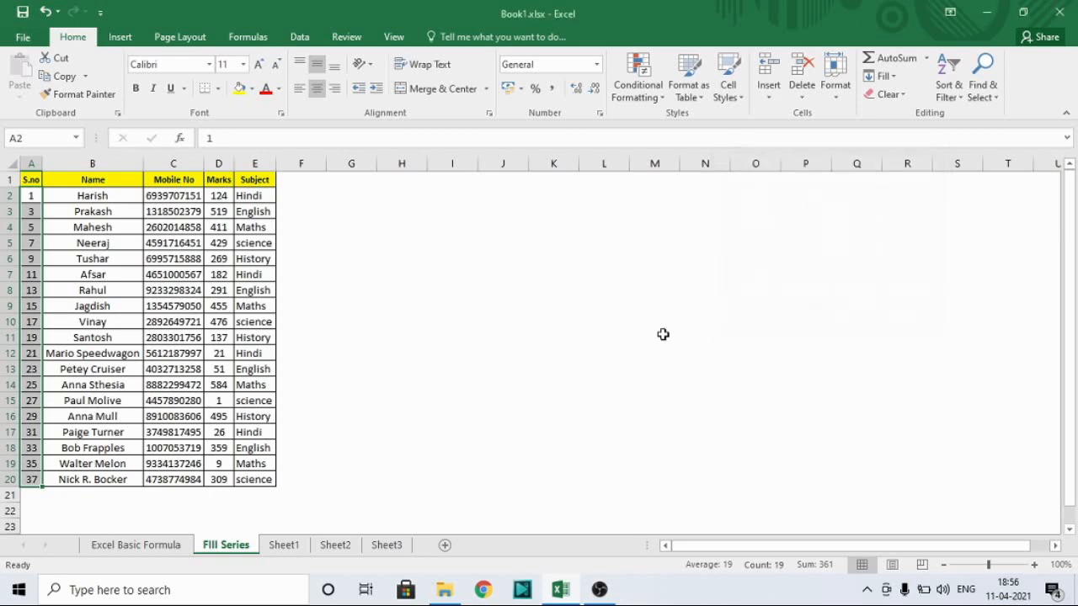
# Try to fill the entire column A, header included, with a linear series of step value 3 and stop value 50
pyautogui.click(33, 162)
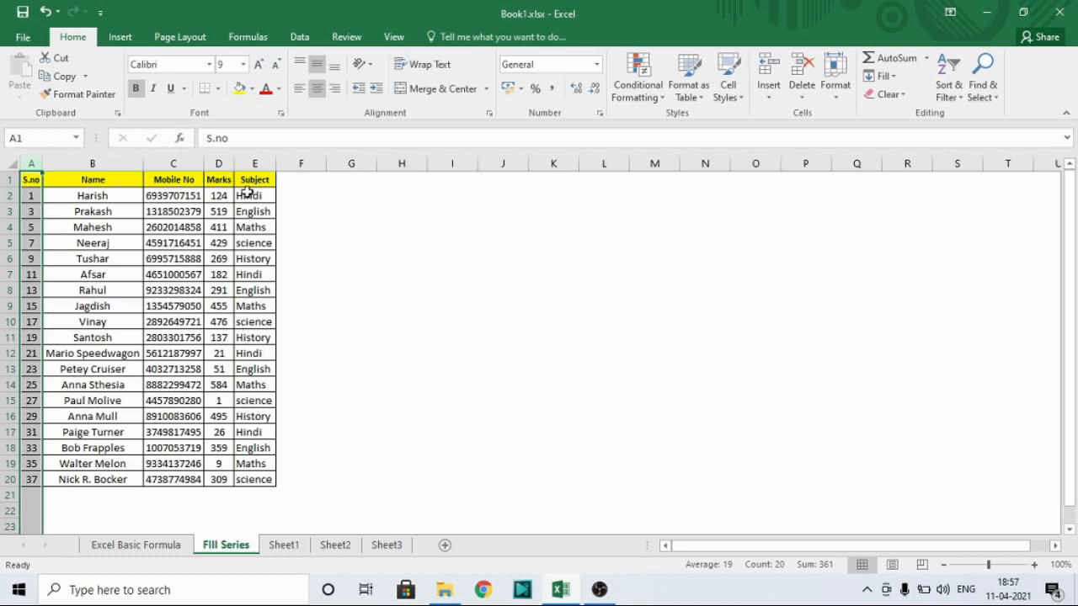
pyautogui.click(881, 75)
pyautogui.click(921, 189)
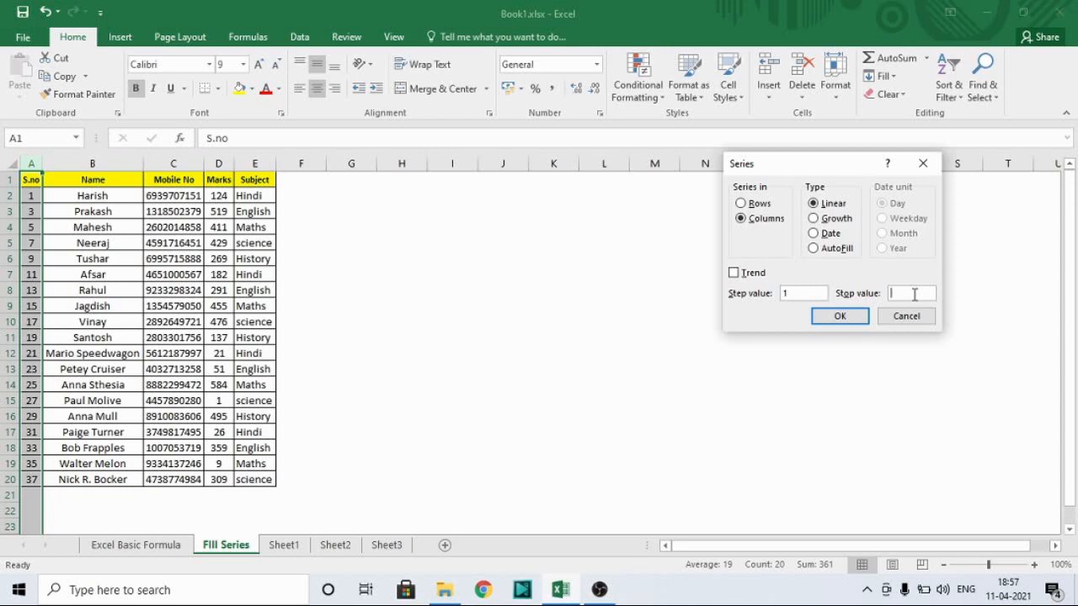
pyautogui.write('50')
pyautogui.click(796, 292)
pyautogui.press('BackSpace')
pyautogui.write('1')
pyautogui.press('BackSpace')
pyautogui.write('3')
pyautogui.click(841, 315)
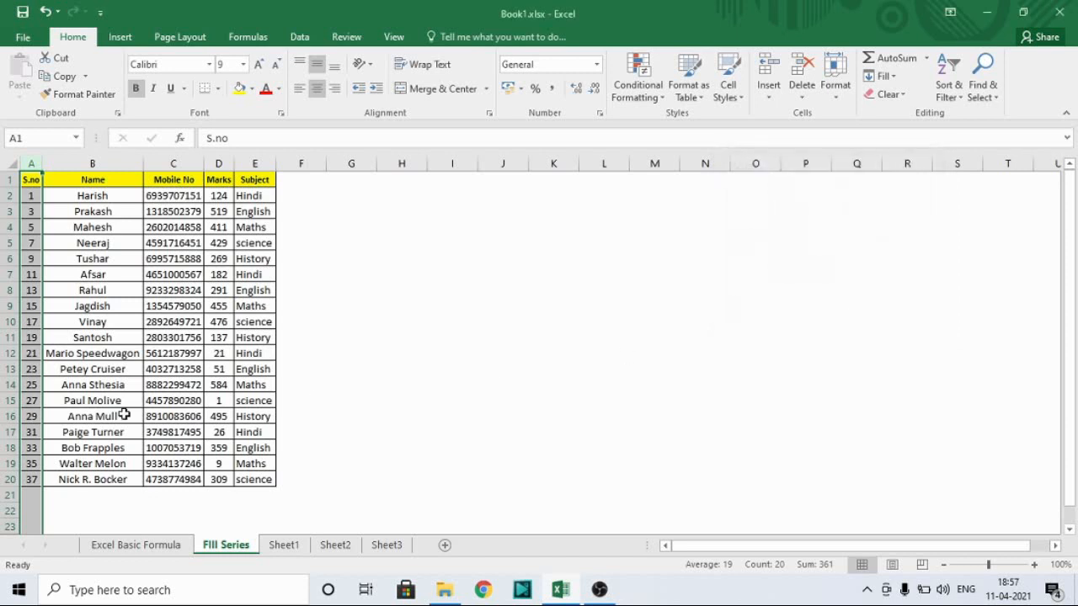
# Reselect column A starting at the S.no header and retry the linear series with step value 3 and stop value 50
pyautogui.click(95, 296)
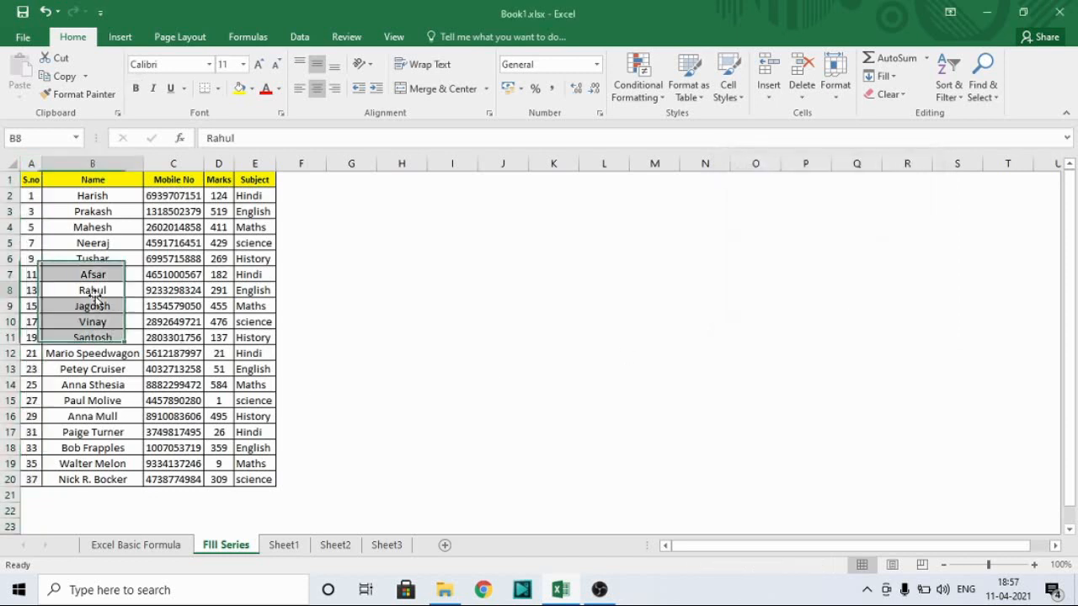
pyautogui.hotkey('ctrl', 'Up')
pyautogui.press('Left')
pyautogui.hotkey('ctrl', 'shift', 'Down')
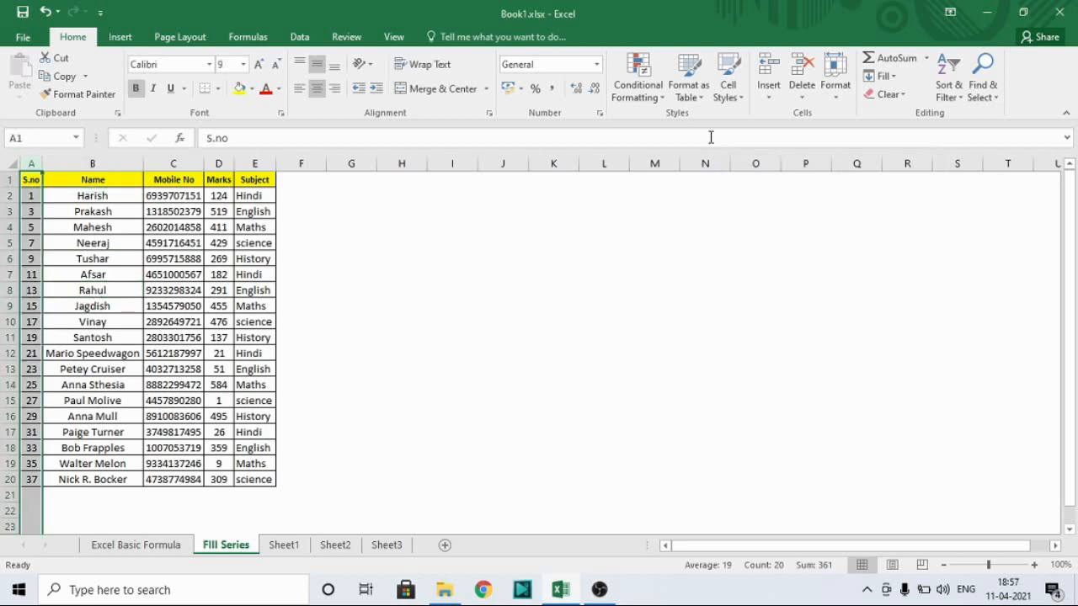
pyautogui.click(881, 75)
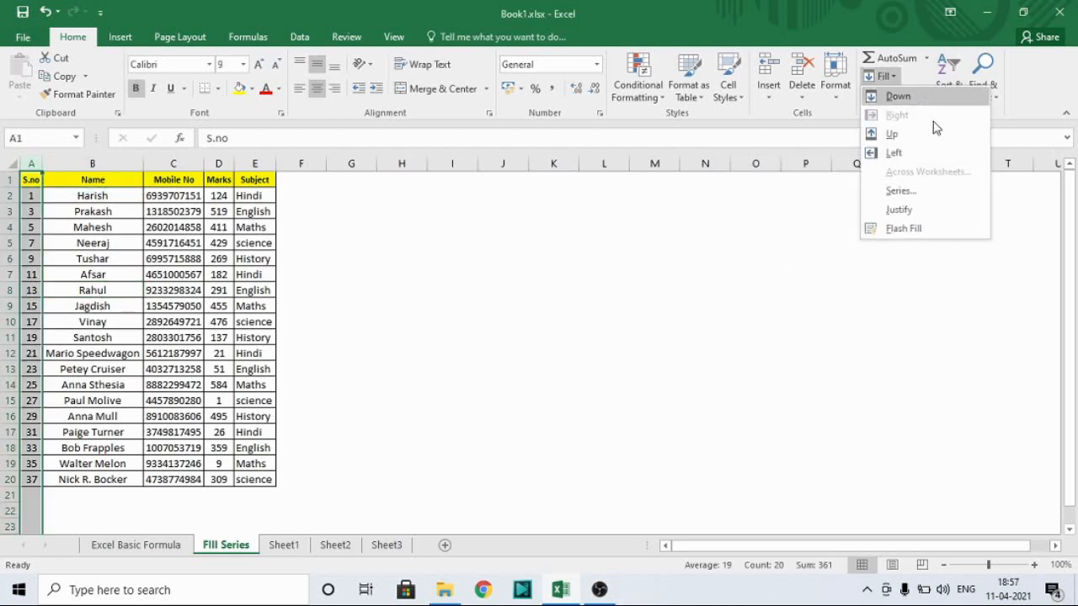
pyautogui.click(901, 191)
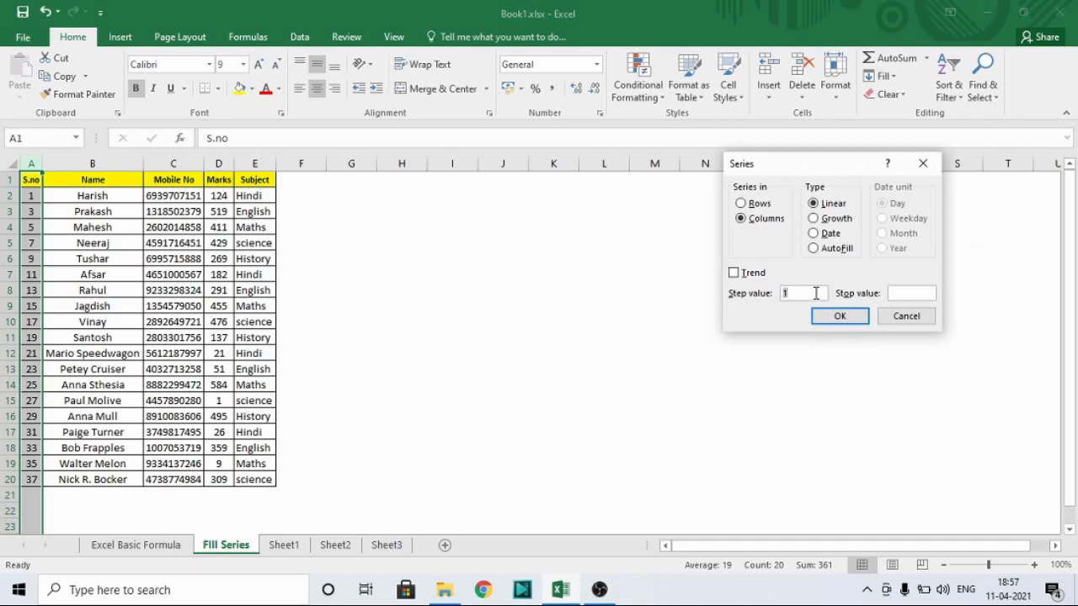
pyautogui.write('3')
pyautogui.click(900, 292)
pyautogui.write('50')
pyautogui.click(855, 314)
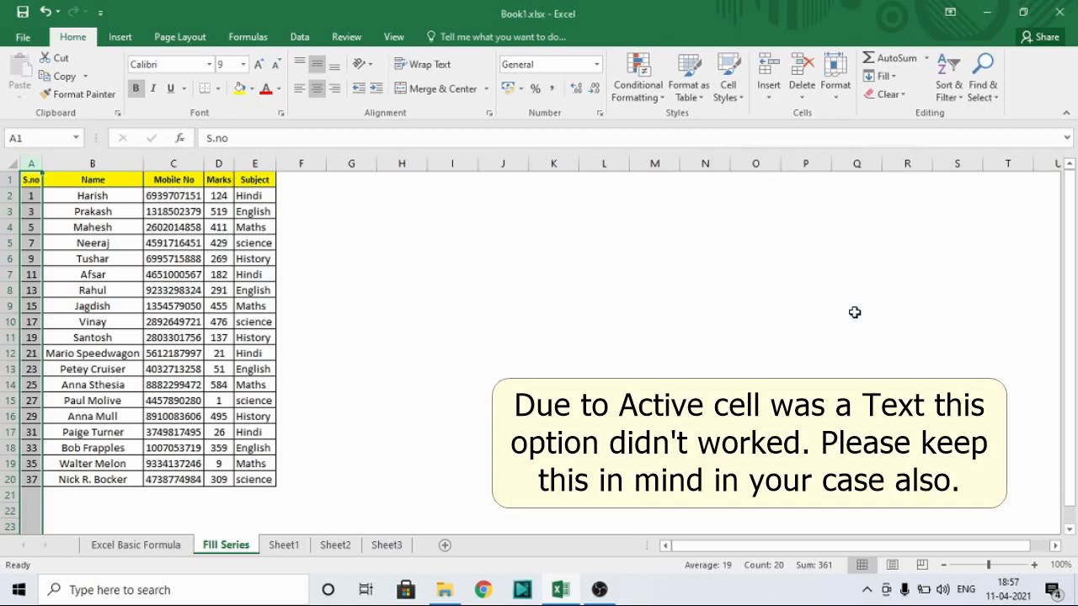
# Fill column A from A2 down past the table's last row with a linear series, step value 3 and stop value 50
pyautogui.click(71, 271)
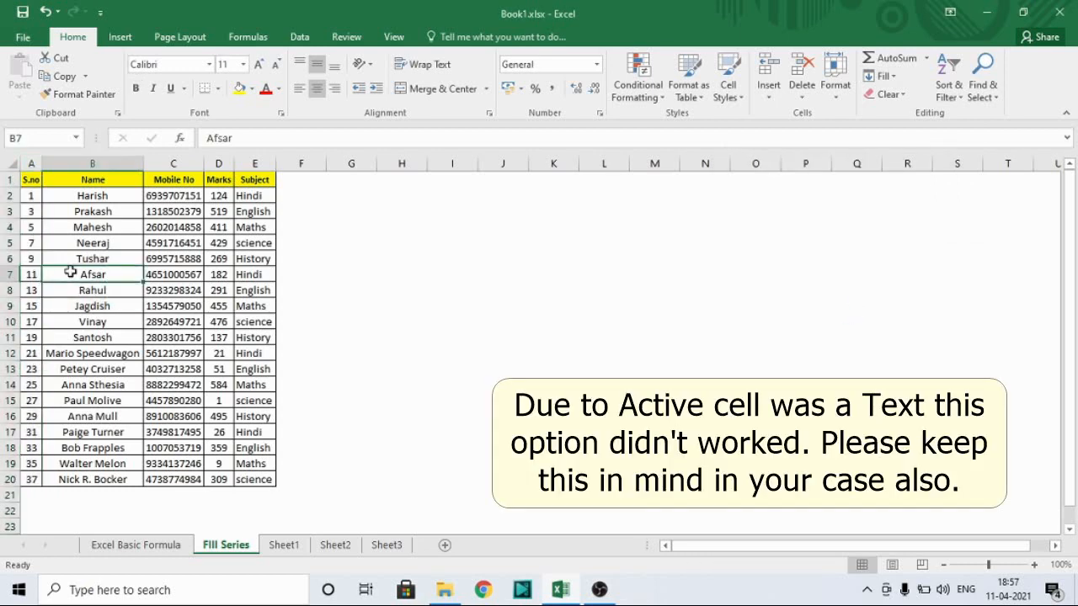
pyautogui.hotkey('ctrl', 'Up')
pyautogui.hotkey('ctrl', 'Left')
pyautogui.press('Down')
pyautogui.hotkey('shift', 'Down')
pyautogui.hotkey('shift', 'Down')
pyautogui.hotkey('shift', 'Down')
pyautogui.hotkey('shift', 'Down')
pyautogui.hotkey('shift', 'Down')
pyautogui.hotkey('shift', 'Down')
pyautogui.hotkey('shift', 'Down')
pyautogui.hotkey('shift', 'Down')
pyautogui.hotkey('shift', 'Down')
pyautogui.hotkey('shift', 'Down')
pyautogui.hotkey('shift', 'Down')
pyautogui.hotkey('shift', 'Down')
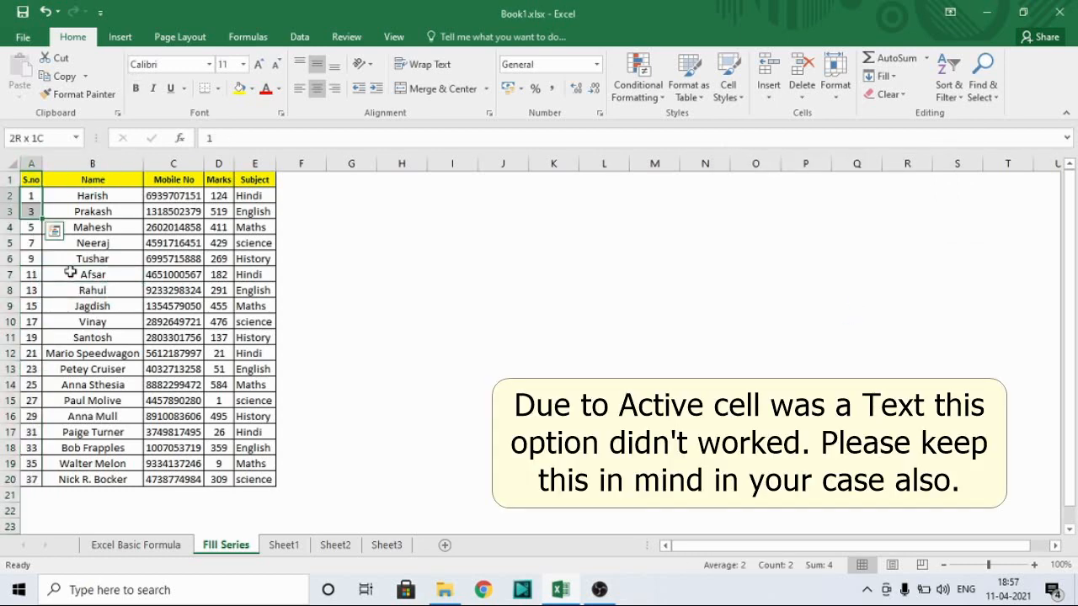
pyautogui.hotkey('shift', 'Down')
pyautogui.hotkey('shift', 'Down')
pyautogui.hotkey('shift', 'Down')
pyautogui.hotkey('shift', 'Down')
pyautogui.hotkey('shift', 'Down')
pyautogui.hotkey('shift', 'Down')
pyautogui.hotkey('shift', 'Down')
pyautogui.hotkey('shift', 'Down')
pyautogui.hotkey('shift', 'Down')
pyautogui.hotkey('shift', 'Down')
pyautogui.hotkey('shift', 'Down')
pyautogui.hotkey('shift', 'Down')
pyautogui.hotkey('shift', 'Down')
pyautogui.hotkey('shift', 'Down')
pyautogui.hotkey('shift', 'Down')
pyautogui.hotkey('shift', 'Down')
pyautogui.hotkey('shift', 'Down')
pyautogui.hotkey('shift', 'Down')
pyautogui.hotkey('shift', 'Down')
pyautogui.hotkey('shift', 'Down')
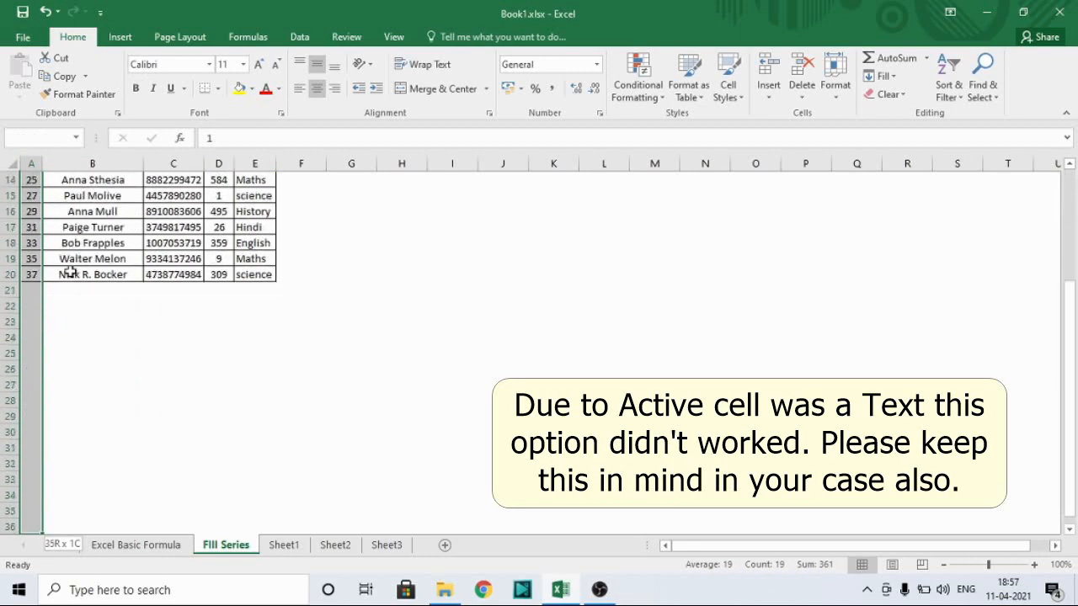
pyautogui.click(886, 80)
pyautogui.click(901, 191)
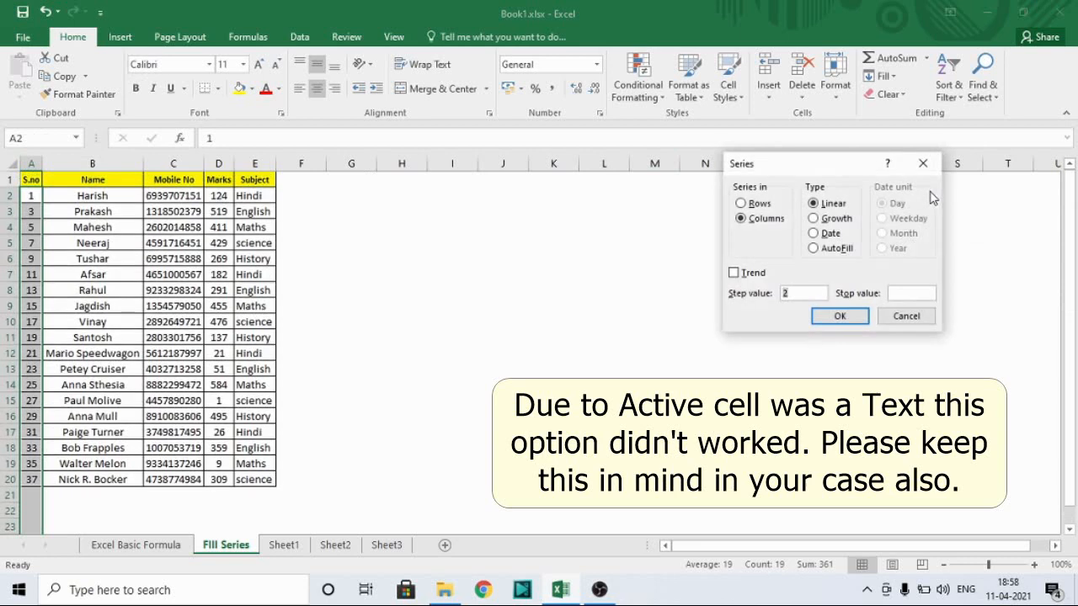
pyautogui.write('3')
pyautogui.press('Tab')
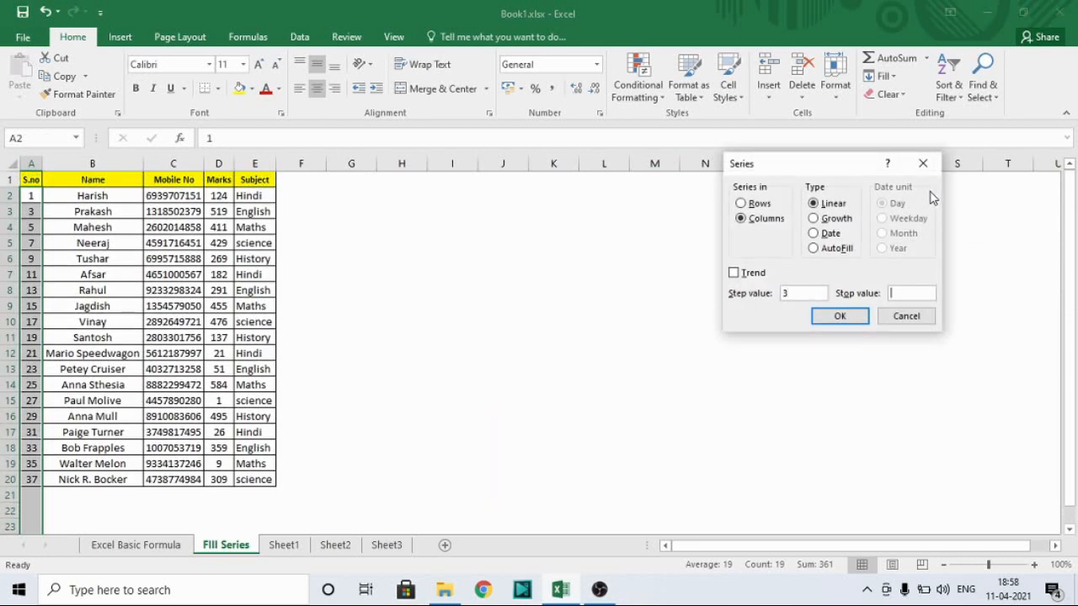
pyautogui.write('50')
pyautogui.click(845, 320)
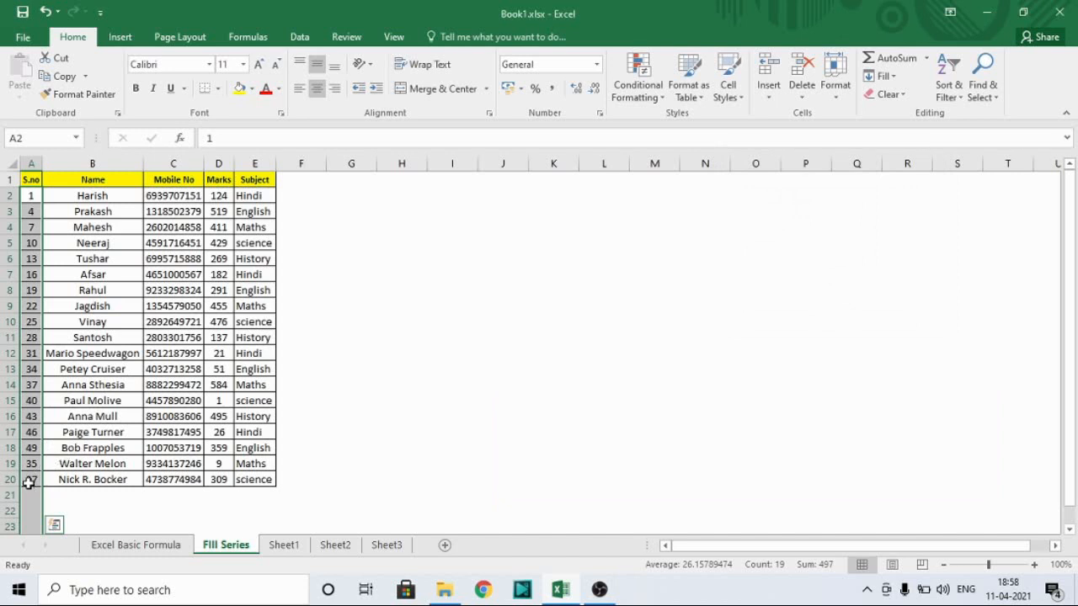
# Delete the leftover old serial numbers in A19:A20
pyautogui.moveTo(30, 464); pyautogui.dragTo(30, 479)
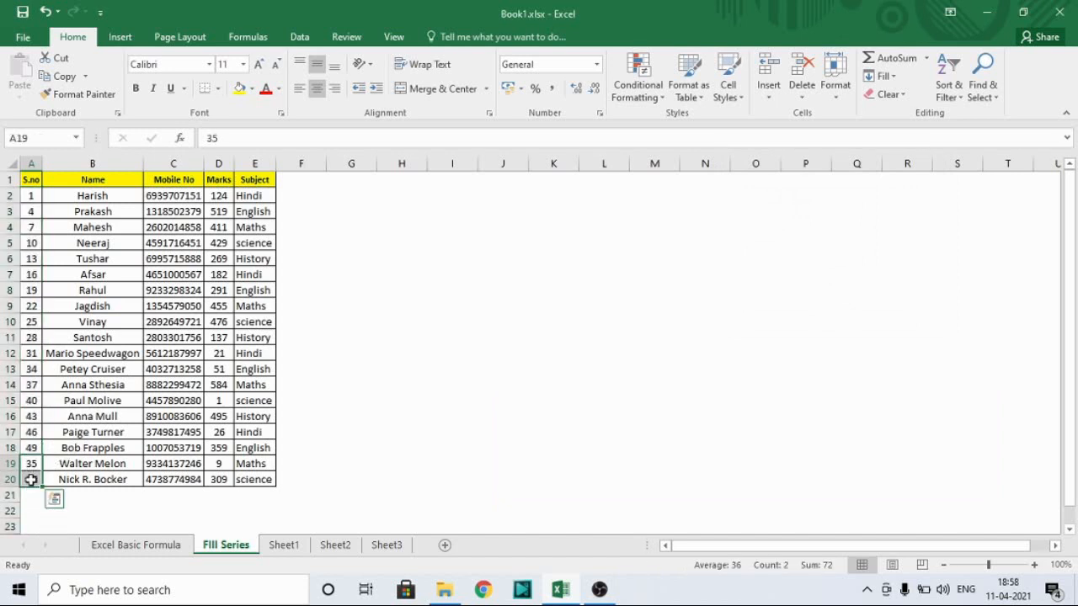
pyautogui.press('Delete')
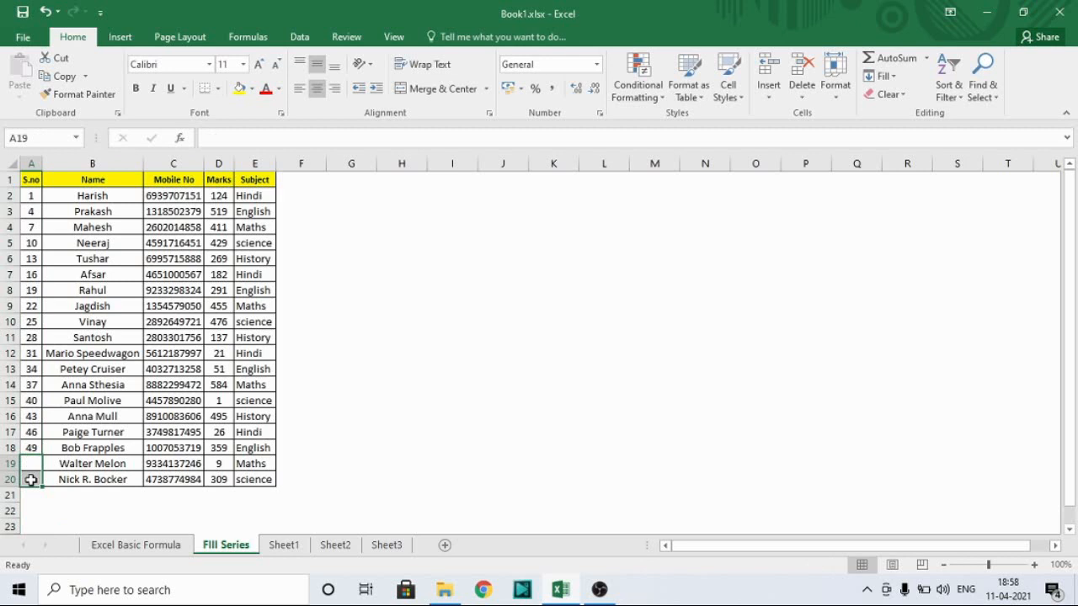
pyautogui.press('Up')
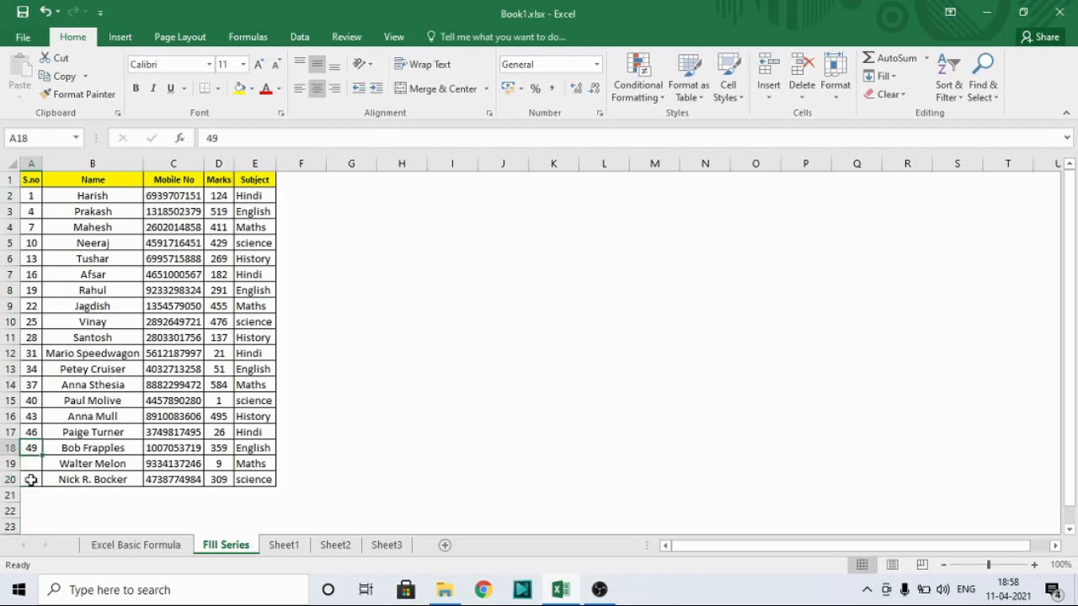
# Clear the filled series in A3:A18, keeping only the starting 1 in A2
pyautogui.press('Up')
pyautogui.hotkey('ctrl', 'Up')
pyautogui.press('Down')
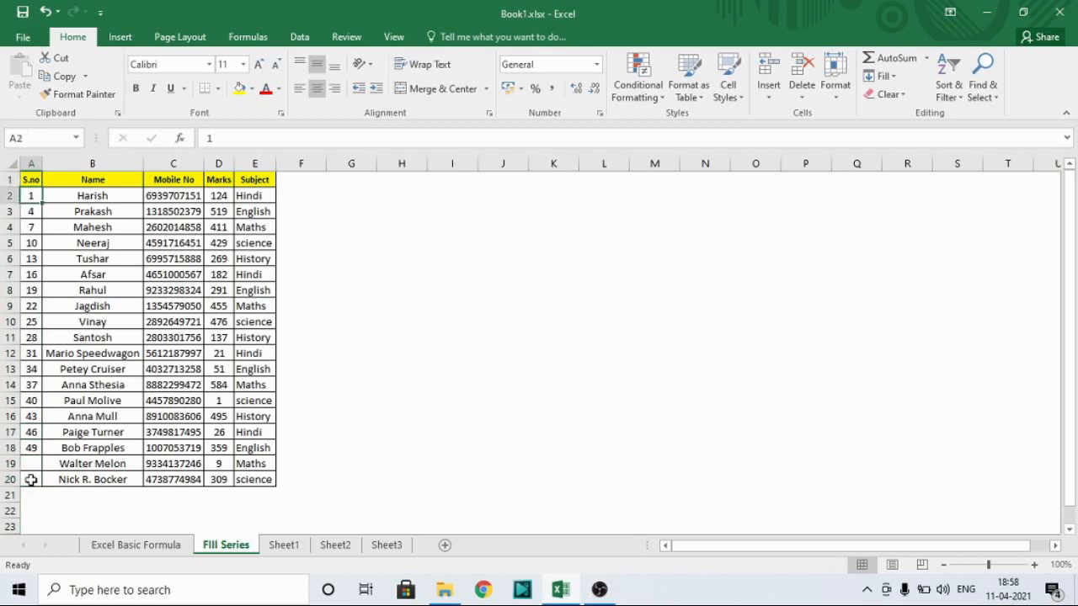
pyautogui.hotkey('ctrl', 'shift', 'Down')
pyautogui.press('Down')
pyautogui.hotkey('ctrl', 'shift', 'Down')
pyautogui.press('Delete')
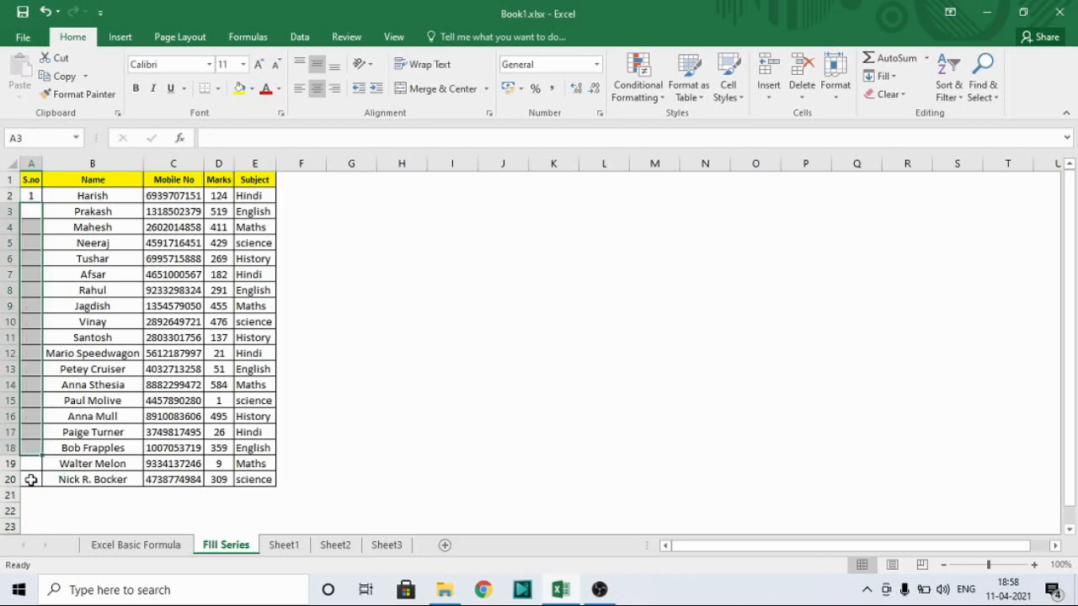
# Fill the first table's serial numbers over A2:A21 with a linear column series, step value 4 and stop value 50
pyautogui.press('Up')
pyautogui.hotkey('shift', 'Down')
pyautogui.hotkey('shift', 'Down')
pyautogui.hotkey('shift', 'Down')
pyautogui.hotkey('shift', 'Down')
pyautogui.hotkey('shift', 'Down')
pyautogui.hotkey('shift', 'Down')
pyautogui.hotkey('shift', 'Down')
pyautogui.hotkey('shift', 'Down')
pyautogui.hotkey('shift', 'Down')
pyautogui.hotkey('shift', 'Down')
pyautogui.hotkey('shift', 'Down')
pyautogui.hotkey('shift', 'Down')
pyautogui.hotkey('shift', 'Down')
pyautogui.hotkey('shift', 'Down')
pyautogui.hotkey('shift', 'Down')
pyautogui.hotkey('shift', 'Down')
pyautogui.hotkey('shift', 'Down')
pyautogui.hotkey('shift', 'Down')
pyautogui.hotkey('shift', 'Down')
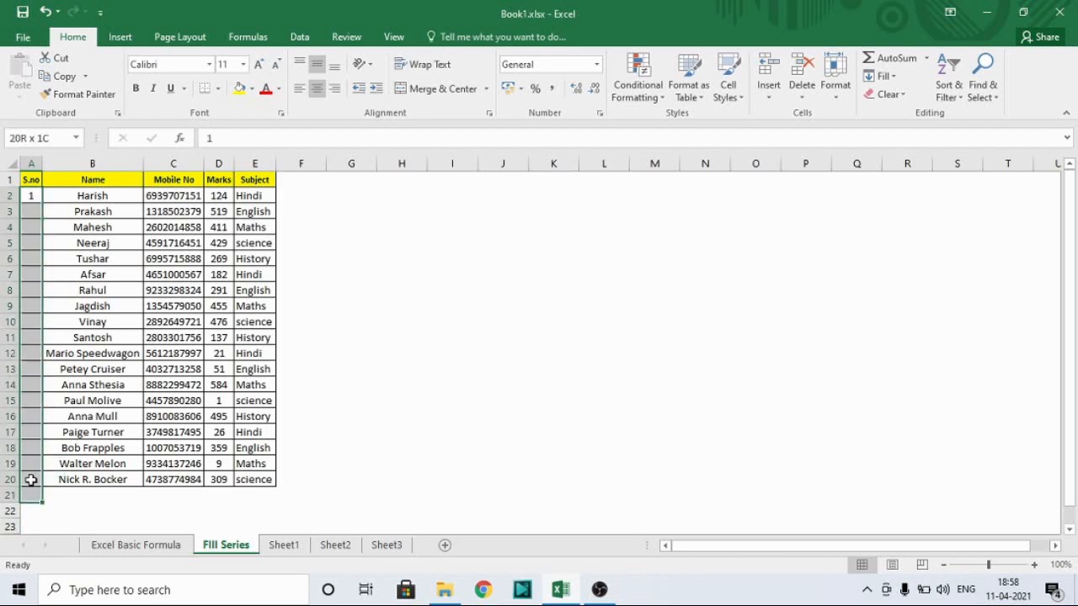
pyautogui.click(884, 76)
pyautogui.click(929, 192)
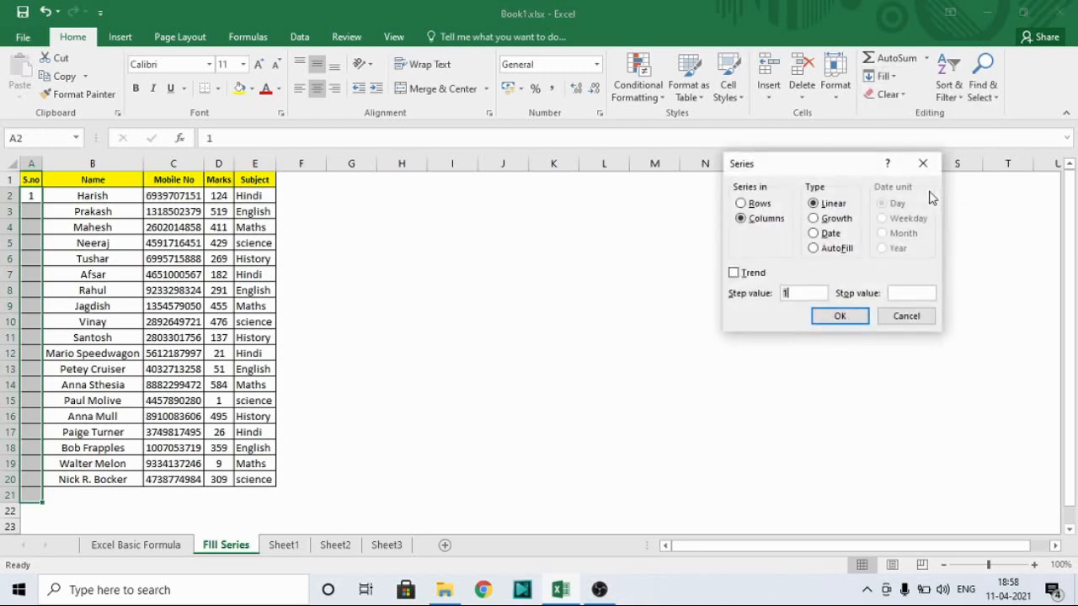
pyautogui.write('4')
pyautogui.click(916, 294)
pyautogui.write('50')
pyautogui.click(840, 317)
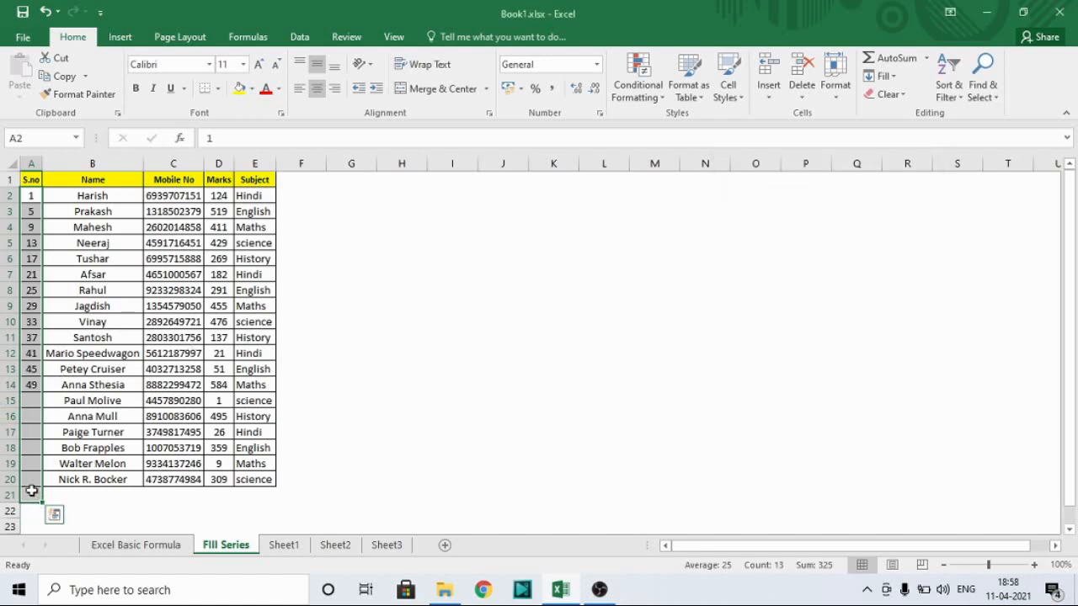
pyautogui.click(34, 387)
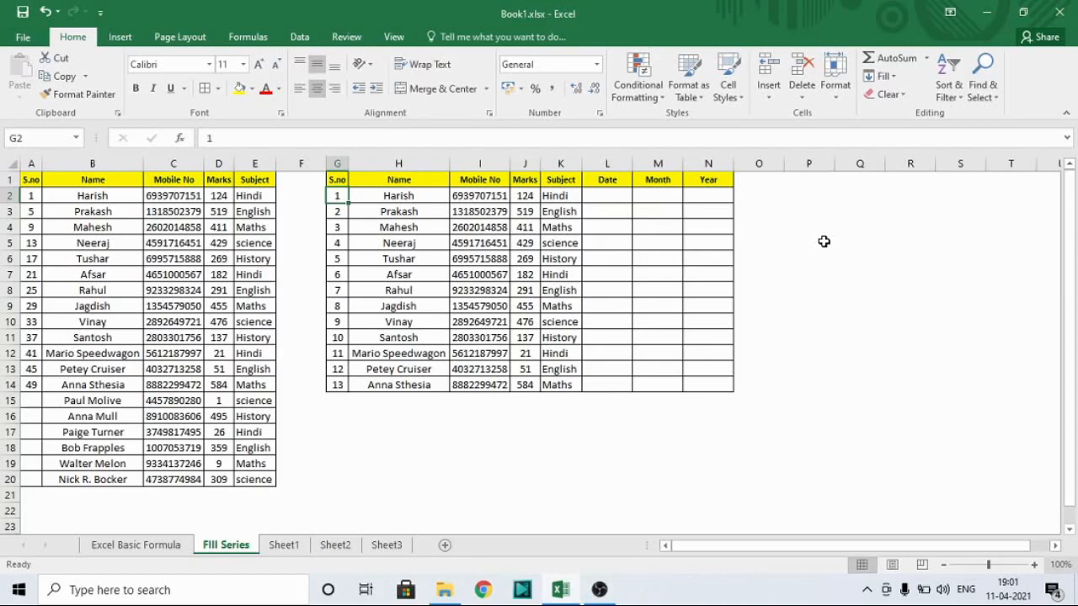
# Clear the second table's serial numbers in G3:G14, keeping only the starting 1 in G2
pyautogui.click(517, 229)
pyautogui.press('Up')
pyautogui.press('Up')
pyautogui.press('Up')
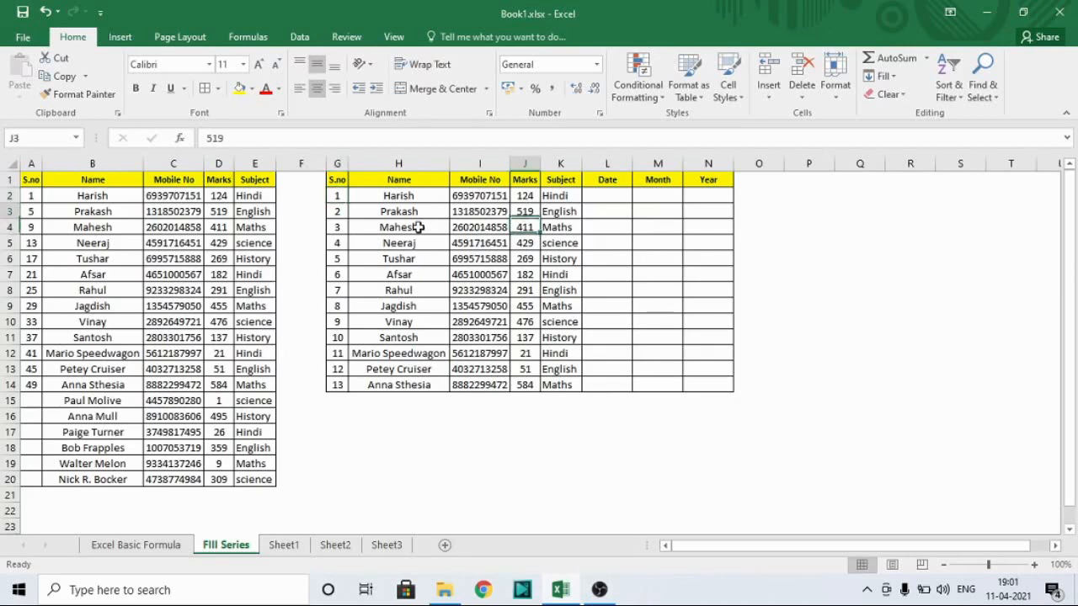
pyautogui.press('Left')
pyautogui.press('Left')
pyautogui.press('Left')
pyautogui.press('Down')
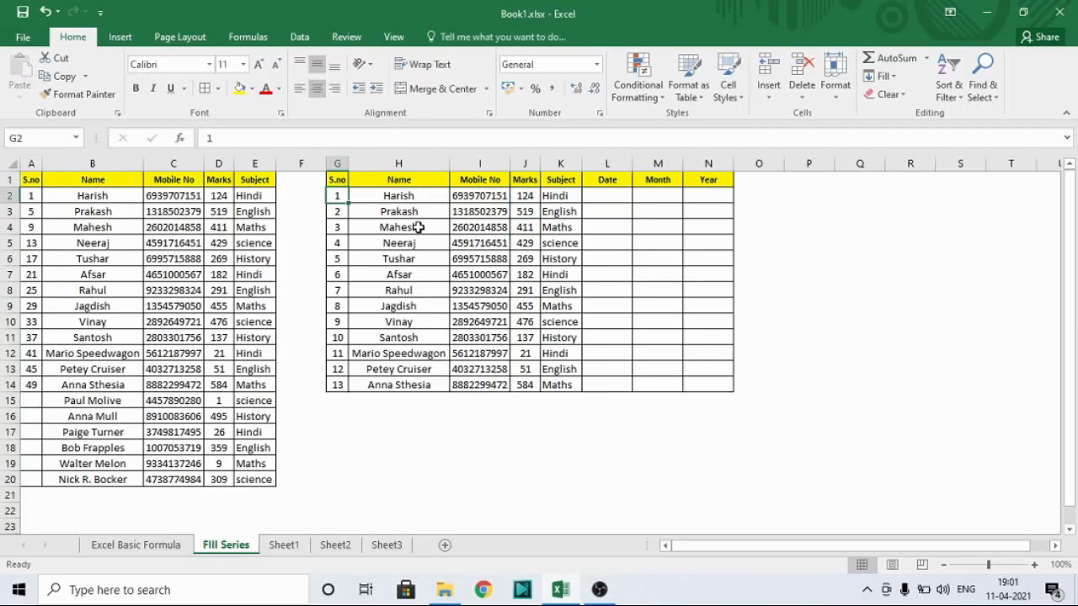
pyautogui.press('Down')
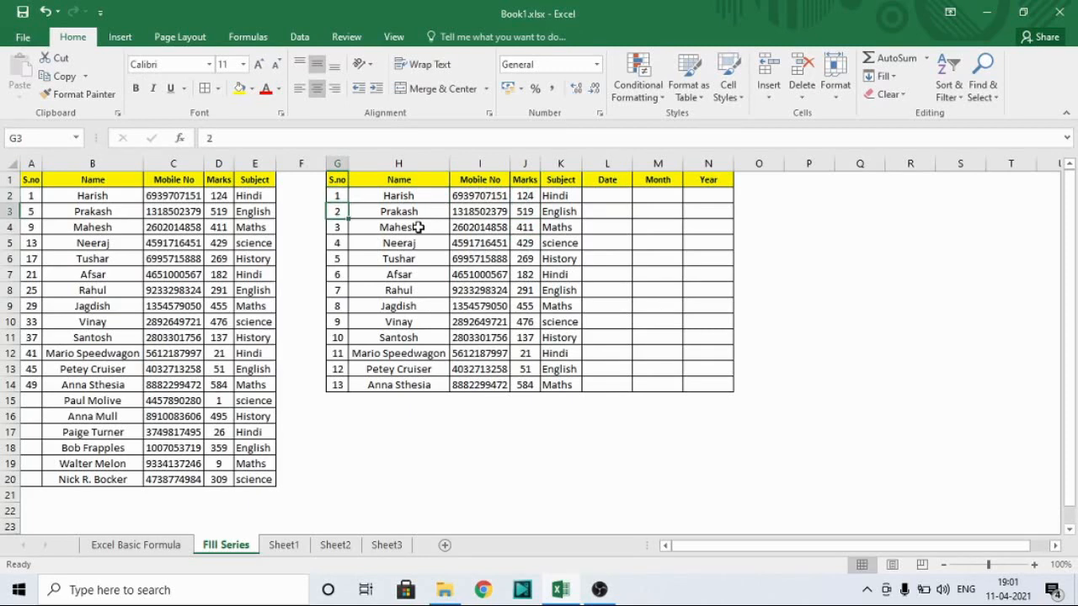
pyautogui.hotkey('ctrl', 'shift', 'Down')
pyautogui.press('Delete')
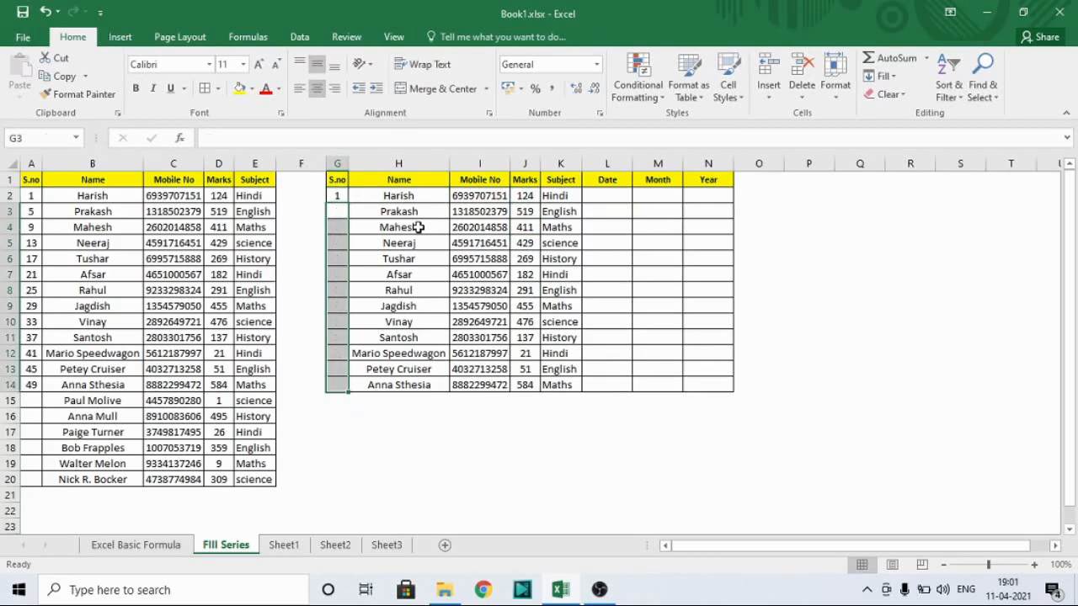
# Fill G2:G14 with a growth series in columns using step value 1
pyautogui.press('Up')
pyautogui.hotkey('shift', 'Down')
pyautogui.hotkey('shift', 'Down')
pyautogui.hotkey('shift', 'Down')
pyautogui.hotkey('shift', 'Down')
pyautogui.hotkey('shift', 'Down')
pyautogui.hotkey('shift', 'Down')
pyautogui.hotkey('shift', 'Down')
pyautogui.hotkey('shift', 'Down')
pyautogui.hotkey('shift', 'Down')
pyautogui.hotkey('shift', 'Down')
pyautogui.hotkey('shift', 'Down')
pyautogui.hotkey('shift', 'Down')
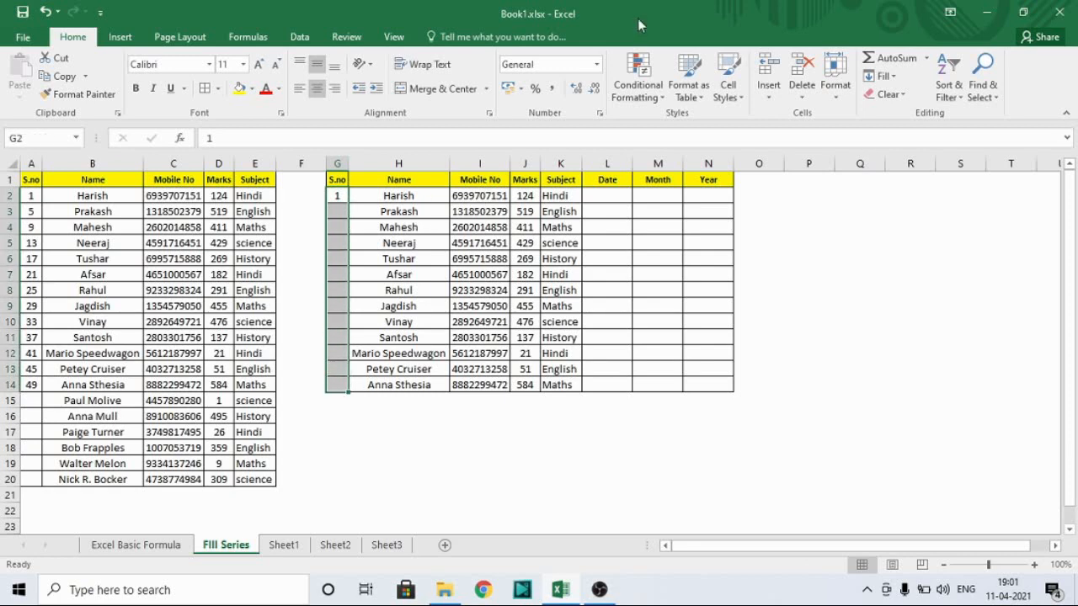
pyautogui.click(882, 76)
pyautogui.click(939, 192)
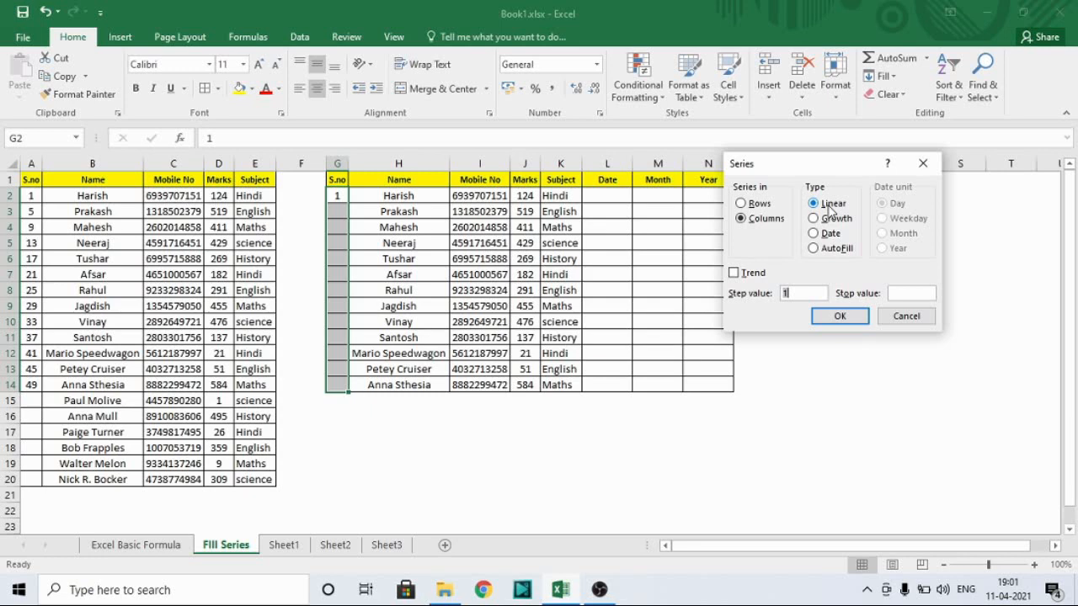
pyautogui.click(830, 218)
pyautogui.click(812, 292)
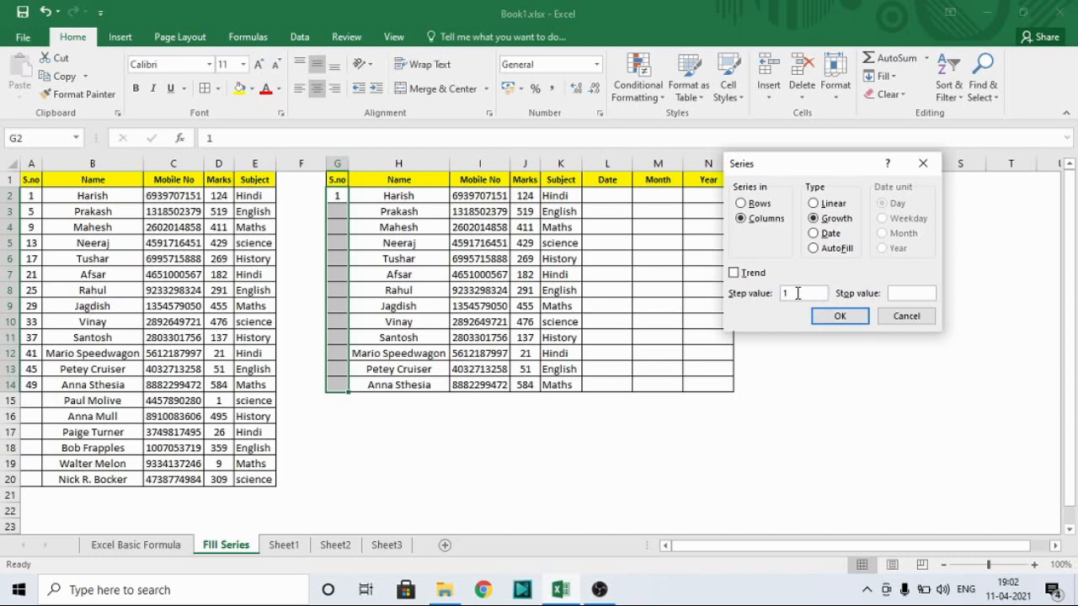
pyautogui.click(857, 321)
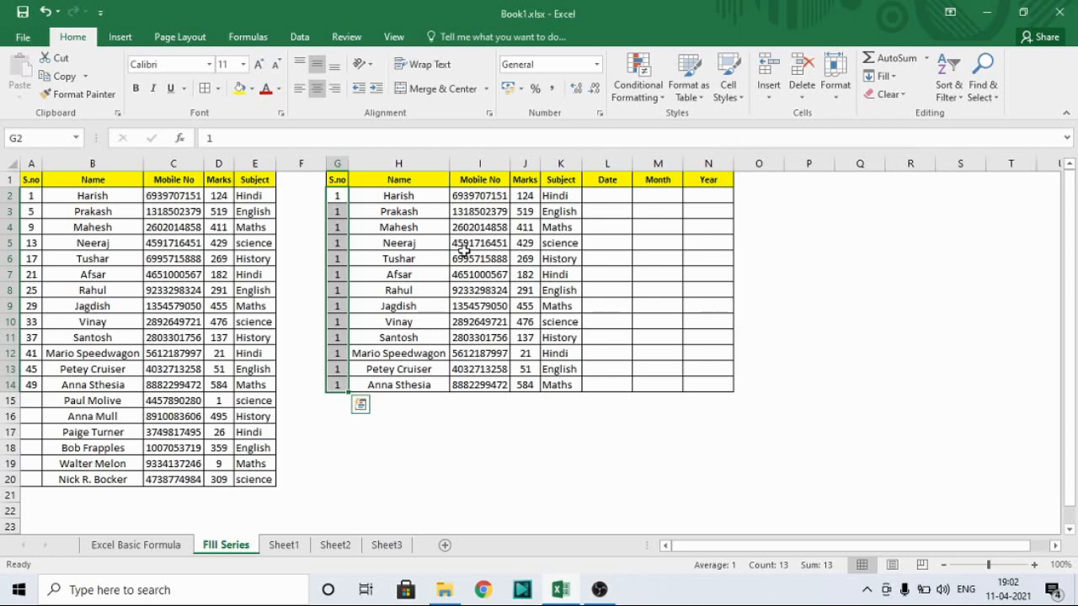
# Delete the repeated 1s from G3:G14, leaving the starting value in G2
pyautogui.press('Down')
pyautogui.hotkey('ctrl', 'shift', 'Down')
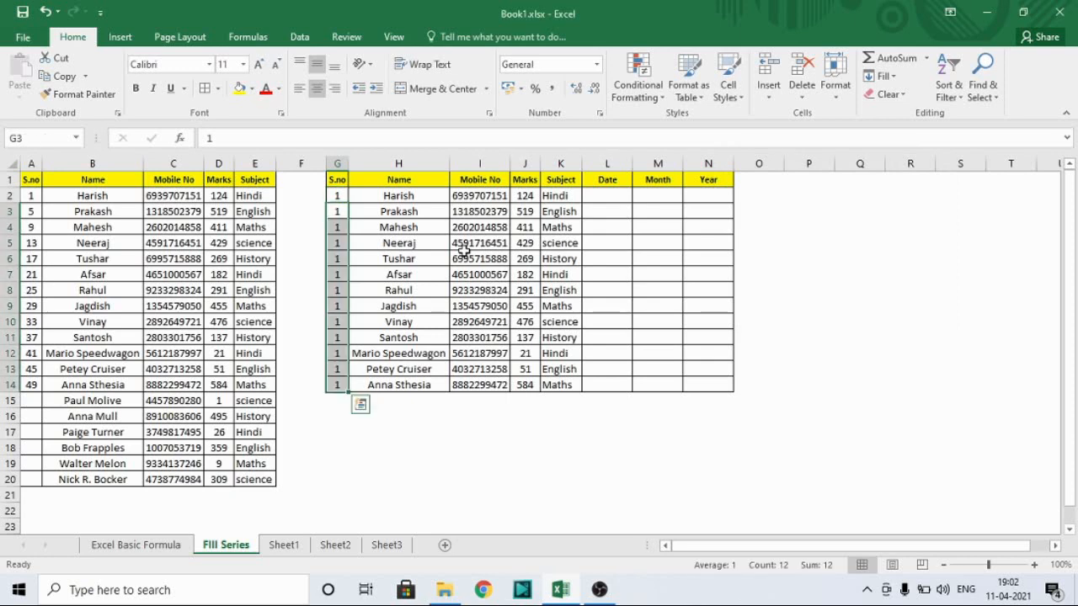
pyautogui.press('Delete')
# Fill G2:G14 with a growth series using step value 2 and auto-fit the width of column G
pyautogui.press('Up')
pyautogui.hotkey('shift', 'Down')
pyautogui.hotkey('shift', 'Down')
pyautogui.hotkey('shift', 'Down')
pyautogui.hotkey('shift', 'Down')
pyautogui.hotkey('shift', 'Down')
pyautogui.hotkey('shift', 'Down')
pyautogui.hotkey('shift', 'Down')
pyautogui.hotkey('shift', 'Down')
pyautogui.hotkey('shift', 'Down')
pyautogui.hotkey('shift', 'Down')
pyautogui.hotkey('shift', 'Down')
pyautogui.hotkey('shift', 'Down')
pyautogui.hotkey('shift', 'Down')
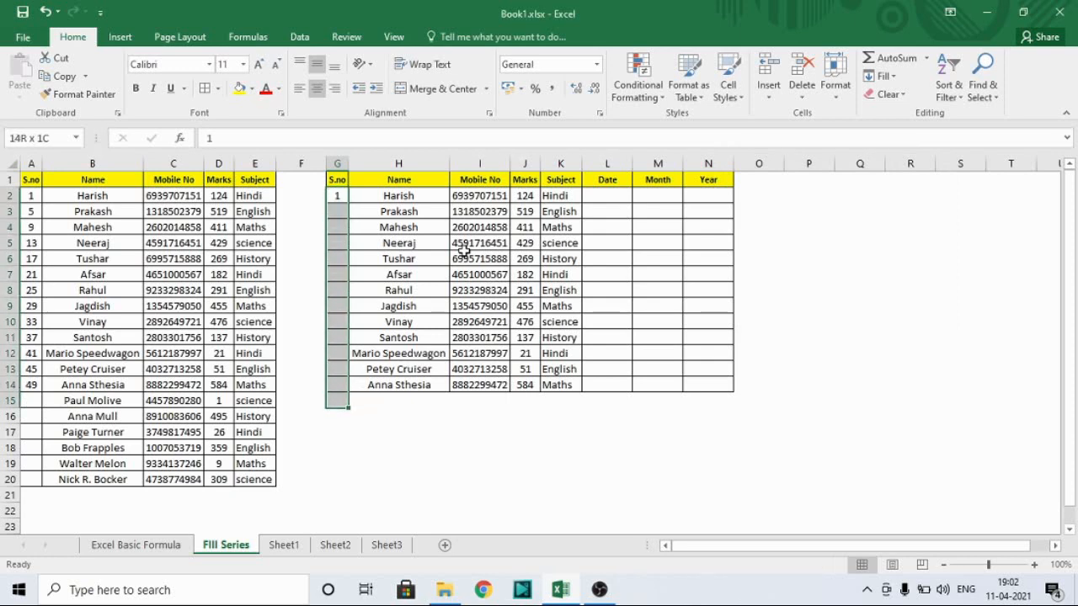
pyautogui.hotkey('shift', 'Up')
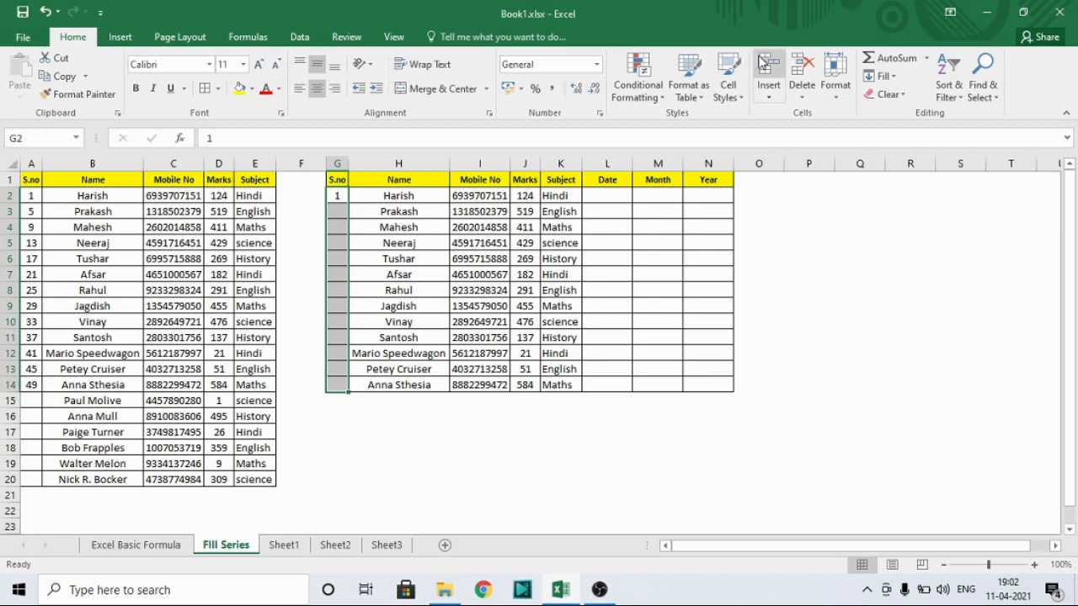
pyautogui.click(881, 75)
pyautogui.click(935, 191)
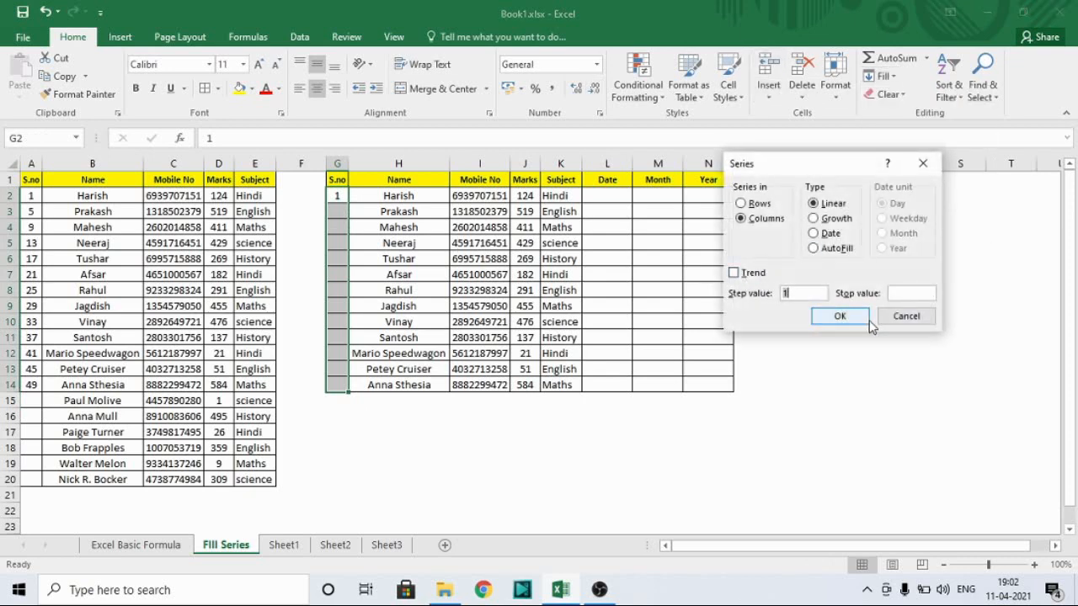
pyautogui.click(822, 220)
pyautogui.click(810, 295)
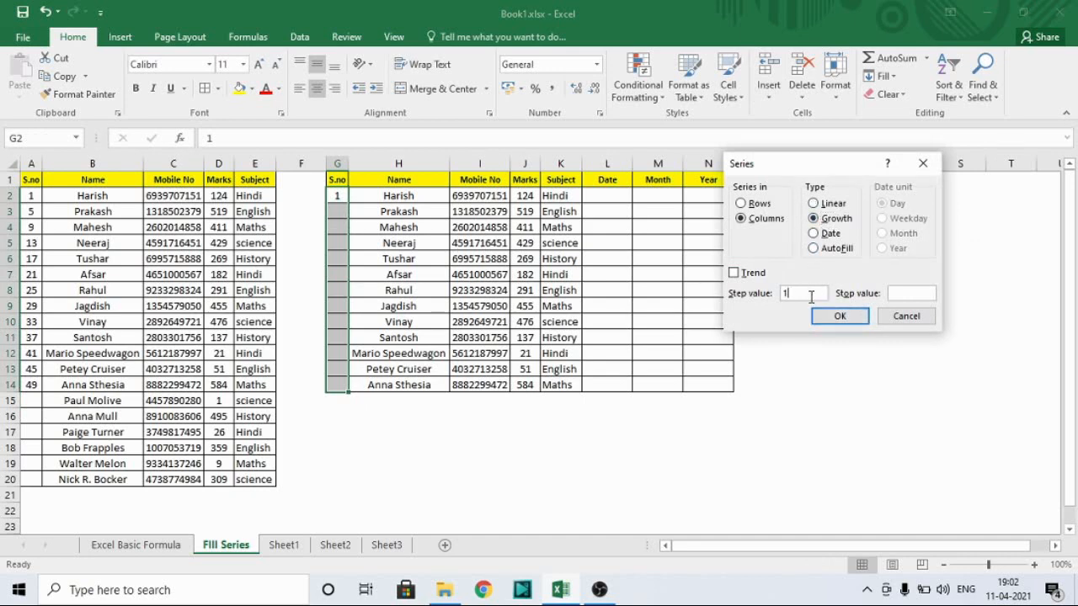
pyautogui.press('BackSpace')
pyautogui.write('2')
pyautogui.click(841, 315)
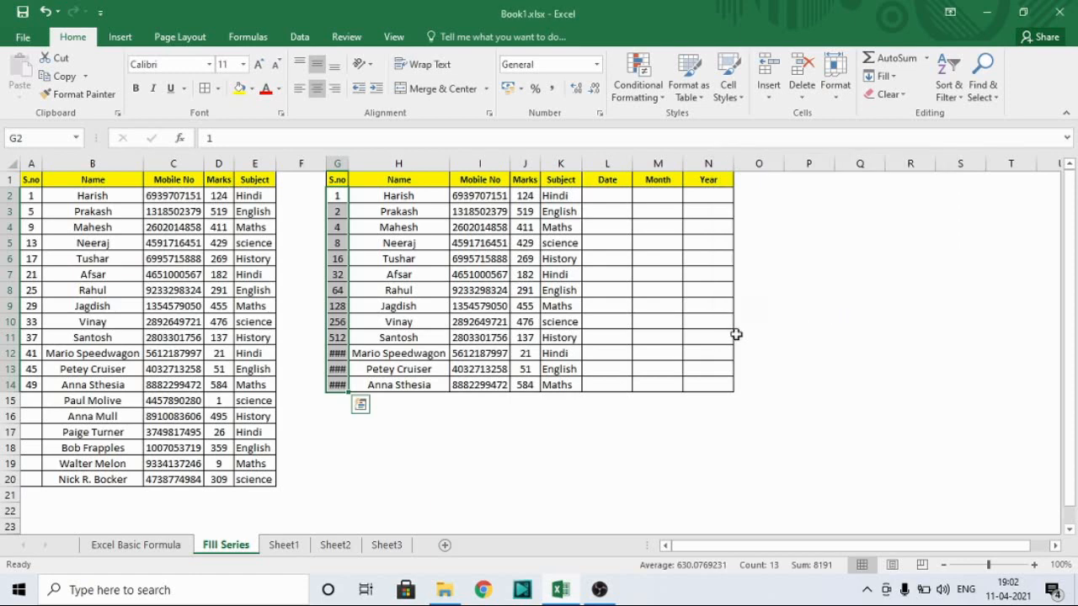
pyautogui.doubleClick(349, 162)
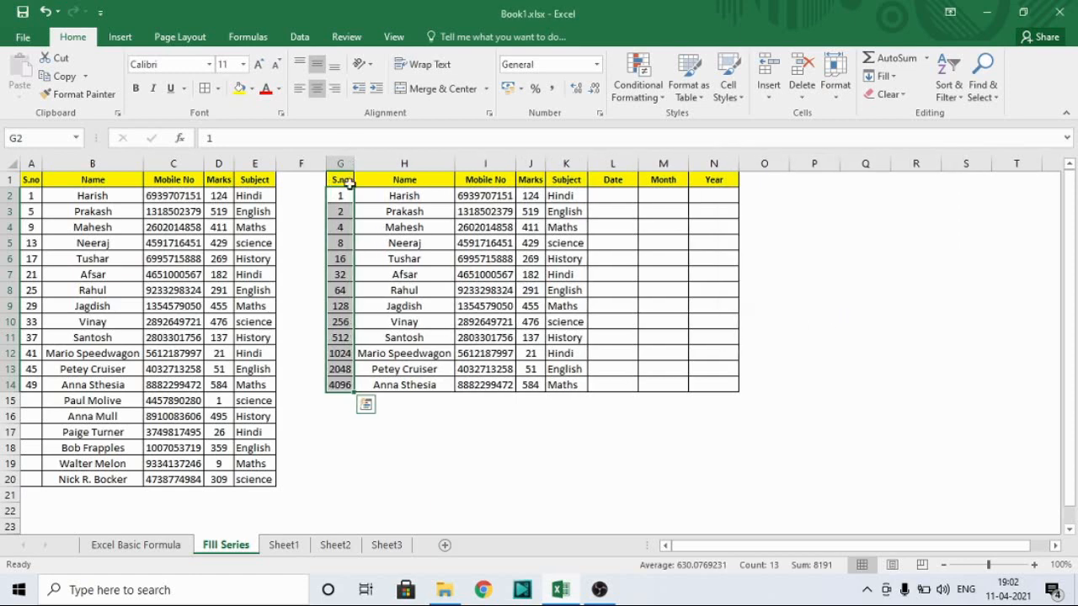
# Examine the growth series in column G cell by cell to see how each value multiplies the previous one
pyautogui.click(343, 195)
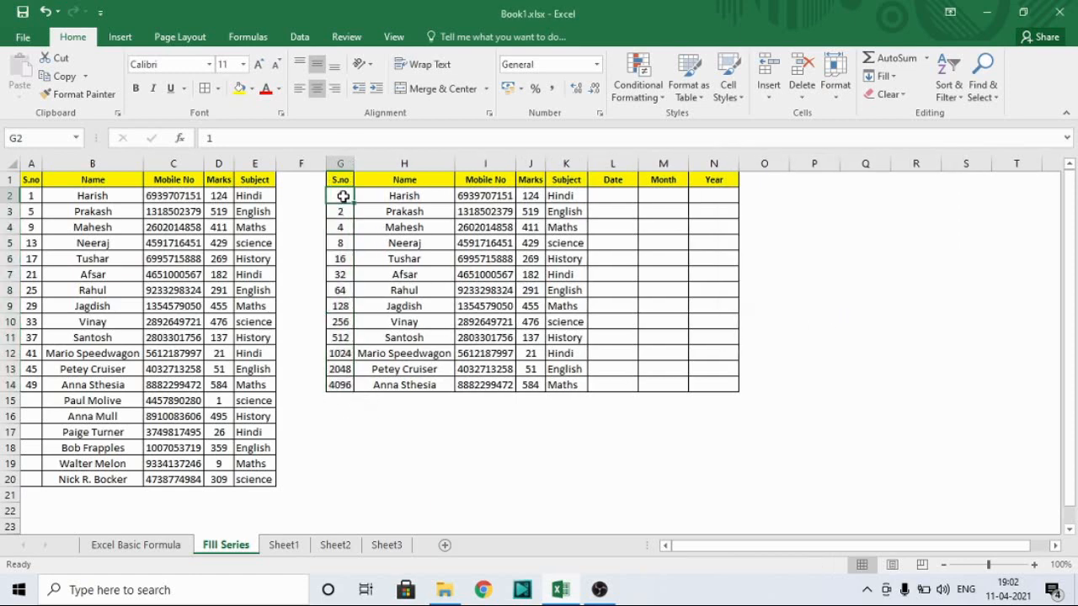
pyautogui.press('Down')
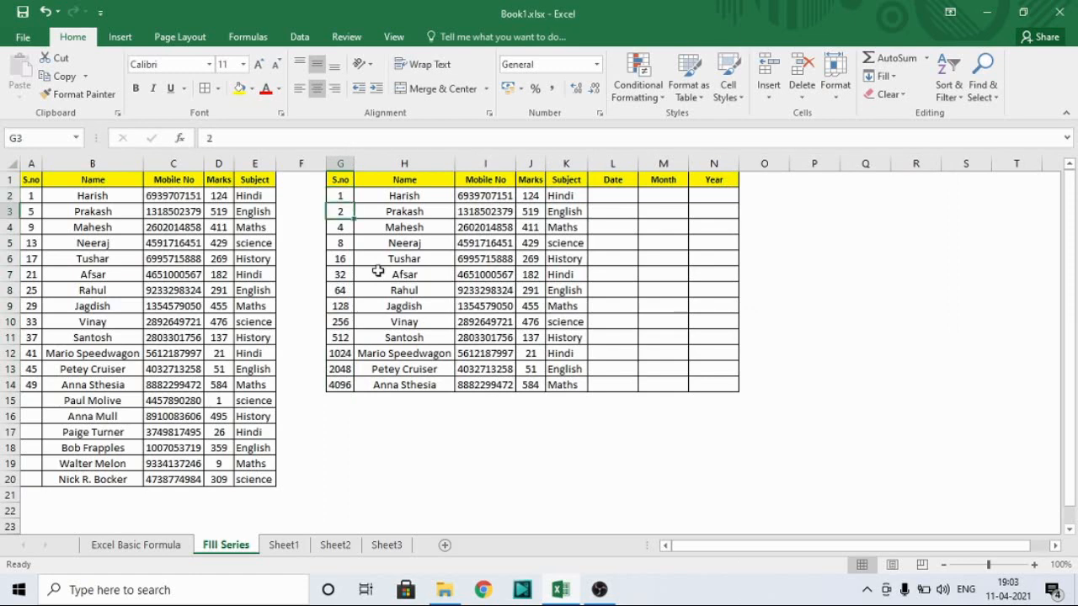
pyautogui.press('Down')
pyautogui.press('Down')
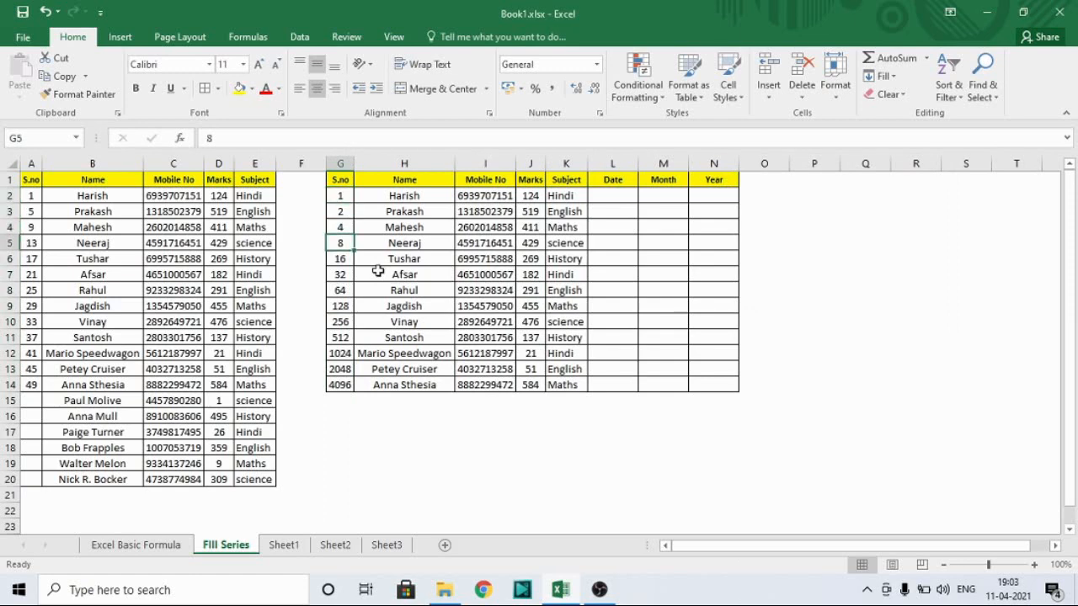
pyautogui.press('Down')
pyautogui.press('Down')
pyautogui.press('Down')
pyautogui.press('Down')
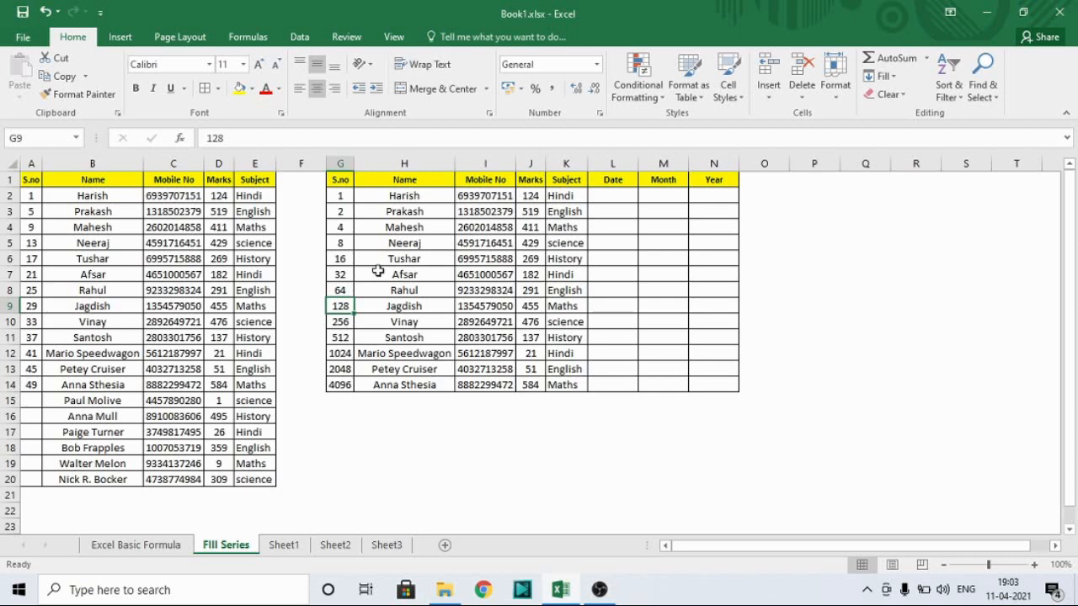
pyautogui.press('Down')
pyautogui.press('Down')
pyautogui.press('Down')
pyautogui.hotkey('ctrl', 'Up')
pyautogui.press('Down')
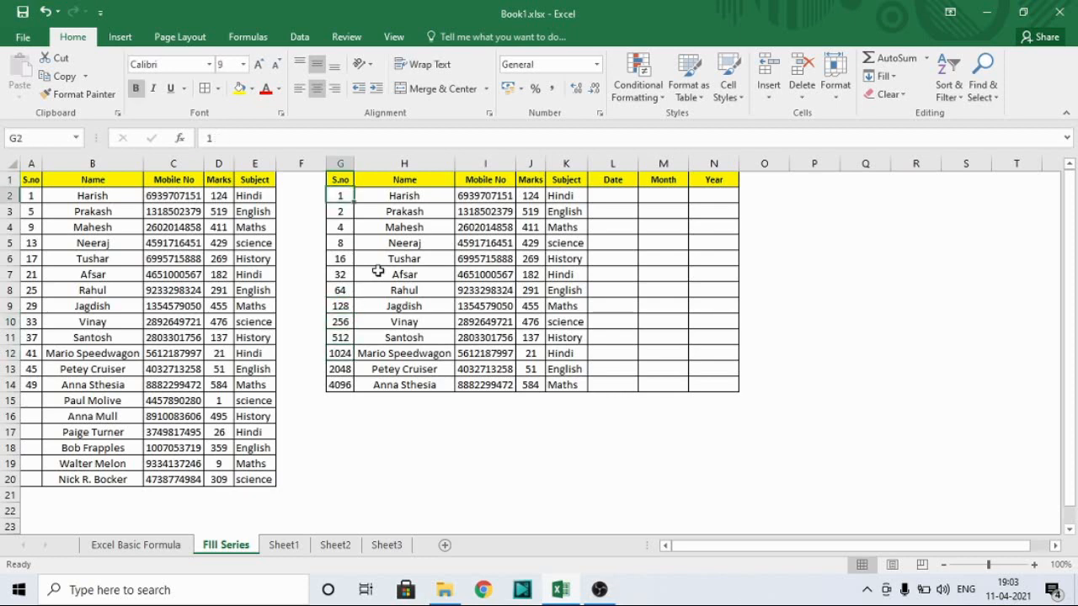
pyautogui.hotkey('ctrl', 'shift', 'Down')
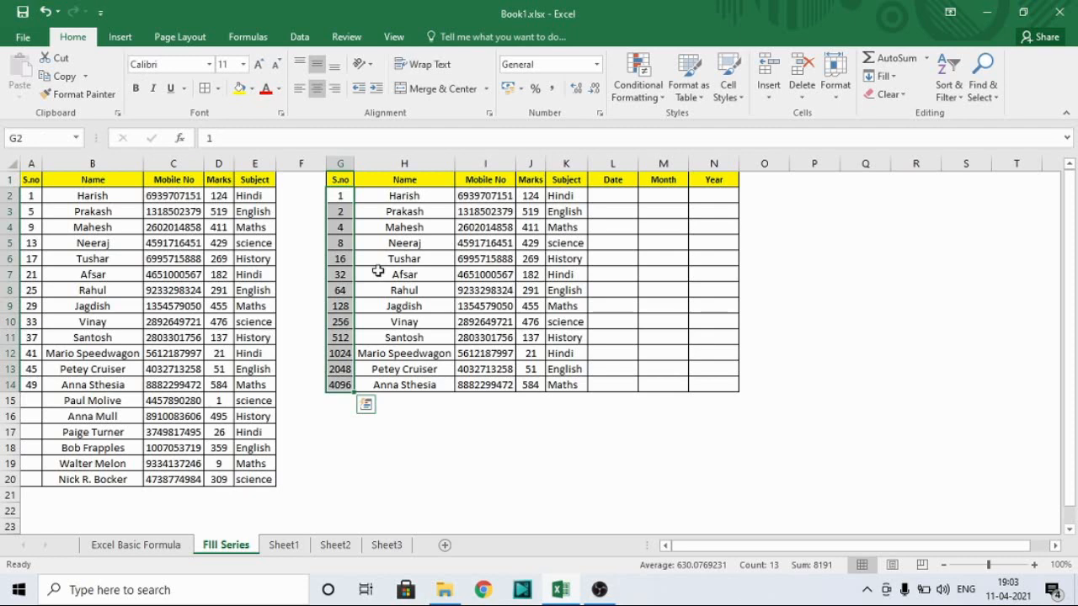
# Clear the growth series from G3:G14, keeping the 1 in G2
pyautogui.press('Down')
pyautogui.hotkey('ctrl', 'shift', 'Down')
pyautogui.press('Delete')
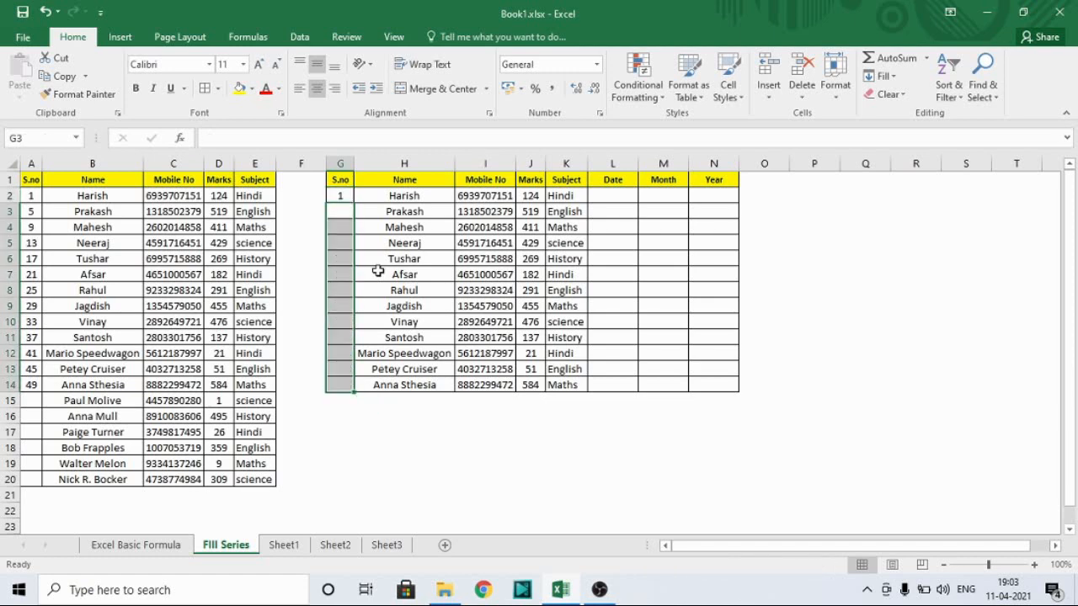
pyautogui.press('Up')
pyautogui.hotkey('shift', 'Down')
pyautogui.hotkey('shift', 'Down')
pyautogui.hotkey('shift', 'Down')
pyautogui.hotkey('shift', 'Down')
pyautogui.hotkey('shift', 'Down')
pyautogui.hotkey('shift', 'Down')
pyautogui.hotkey('shift', 'Down')
pyautogui.hotkey('shift', 'Down')
pyautogui.hotkey('shift', 'Down')
pyautogui.press('Right')
pyautogui.press('Up')
pyautogui.press('Right')
pyautogui.press('Down')
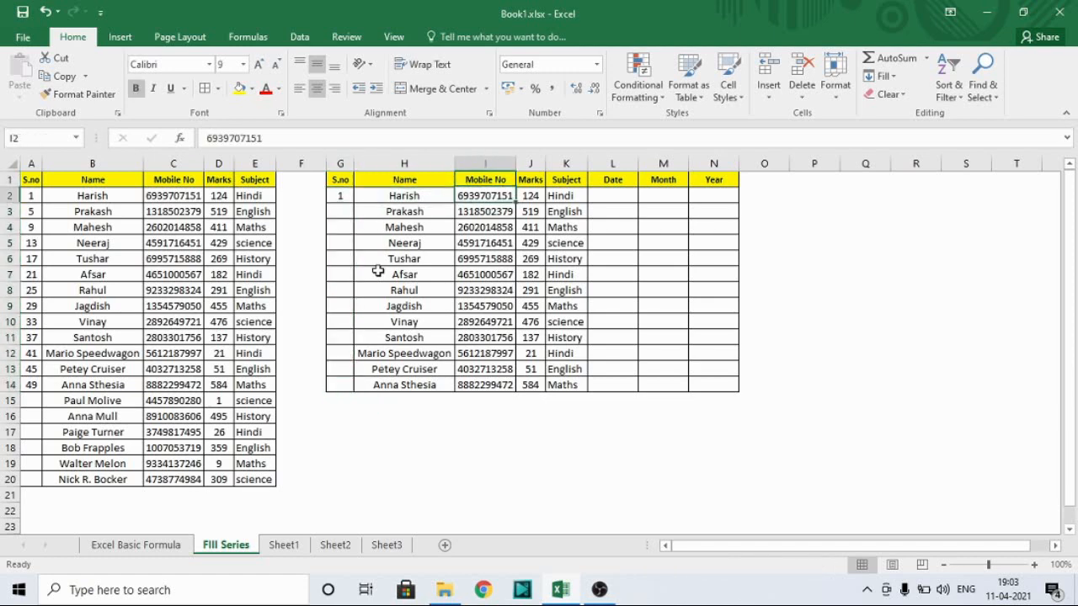
# Number G2:G14 from 1 to 13 with a linear fill series using the default step value 1
pyautogui.press('Left')
pyautogui.press('Left')
pyautogui.hotkey('shift', 'Down')
pyautogui.hotkey('shift', 'Down')
pyautogui.hotkey('shift', 'Down')
pyautogui.hotkey('shift', 'Down')
pyautogui.hotkey('shift', 'Down')
pyautogui.hotkey('shift', 'Down')
pyautogui.hotkey('shift', 'Down')
pyautogui.hotkey('shift', 'Down')
pyautogui.hotkey('shift', 'Down')
pyautogui.hotkey('shift', 'Down')
pyautogui.hotkey('shift', 'Down')
pyautogui.hotkey('shift', 'Down')
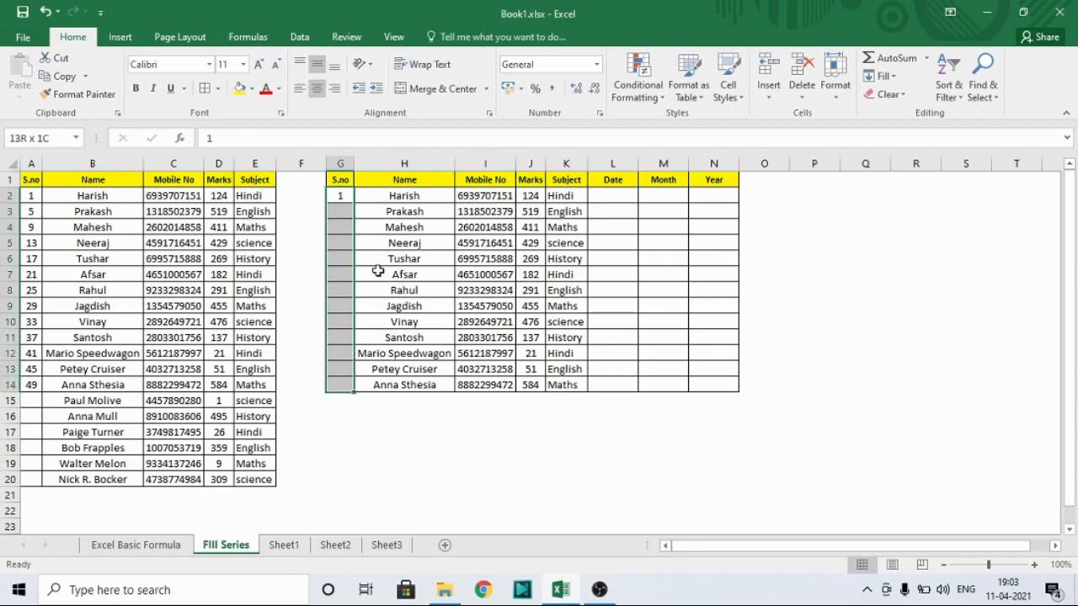
pyautogui.press('alt')
pyautogui.press('e')
pyautogui.press('i')
pyautogui.press('s')
pyautogui.press('Return')
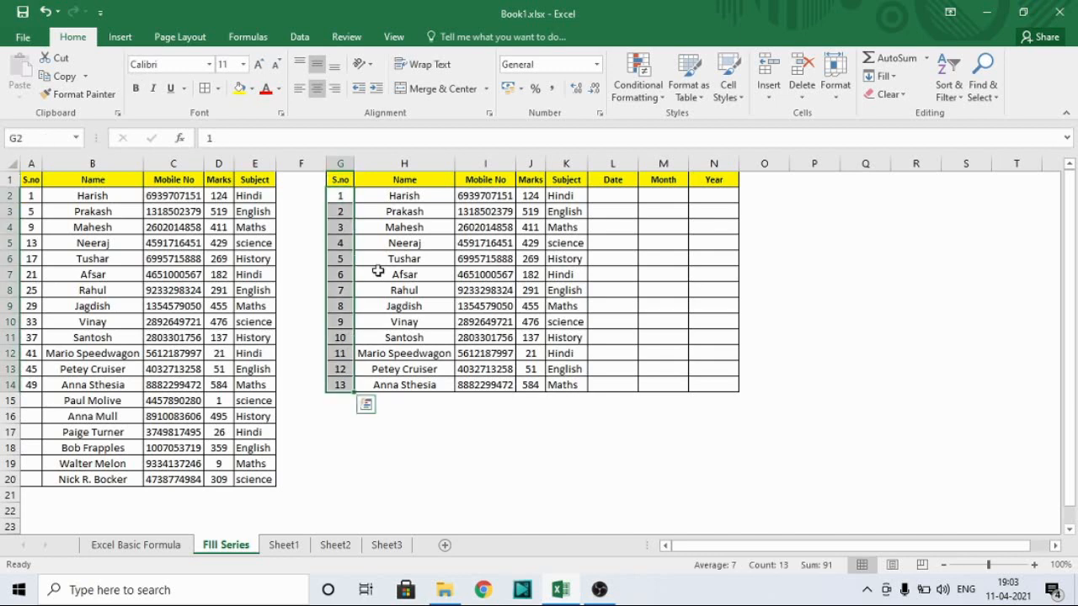
# Enter today's date in L2 under the Date header and format it as day-month-year, 11-Apr-21
pyautogui.press('Right')
pyautogui.press('Up')
pyautogui.press('Right')
pyautogui.press('Right')
pyautogui.press('Right')
pyautogui.press('Down')
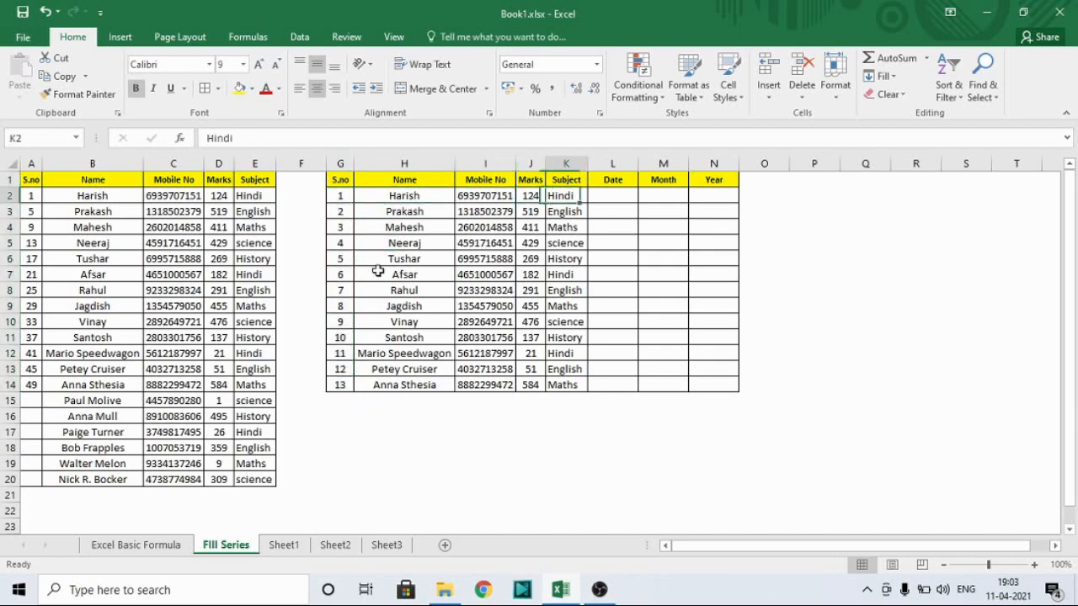
pyautogui.press('Right')
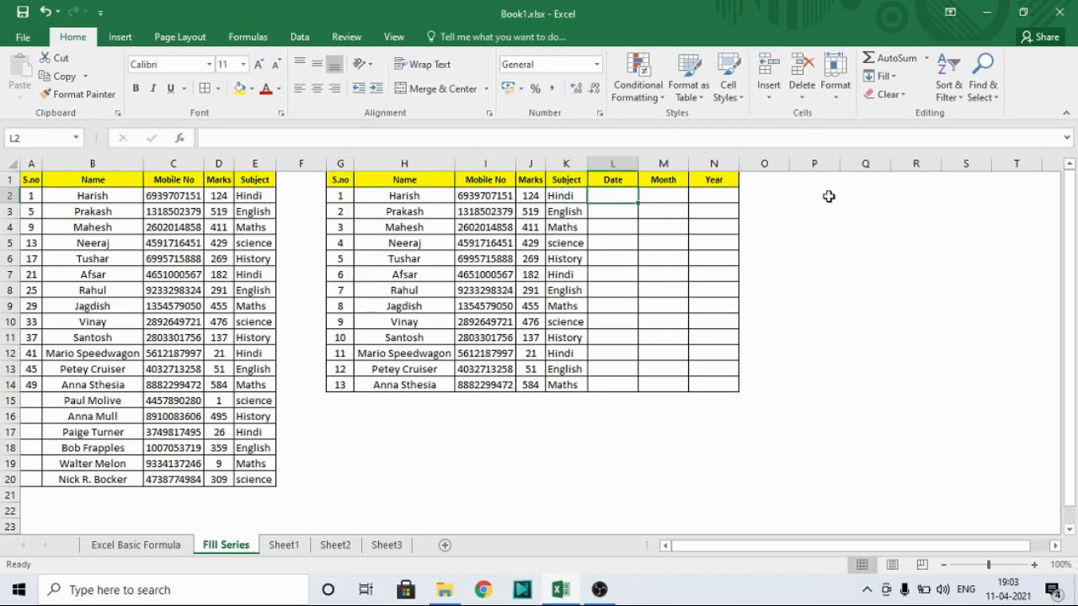
pyautogui.write('Date')
pyautogui.press('Escape')
pyautogui.hotkey('ctrl', ';')
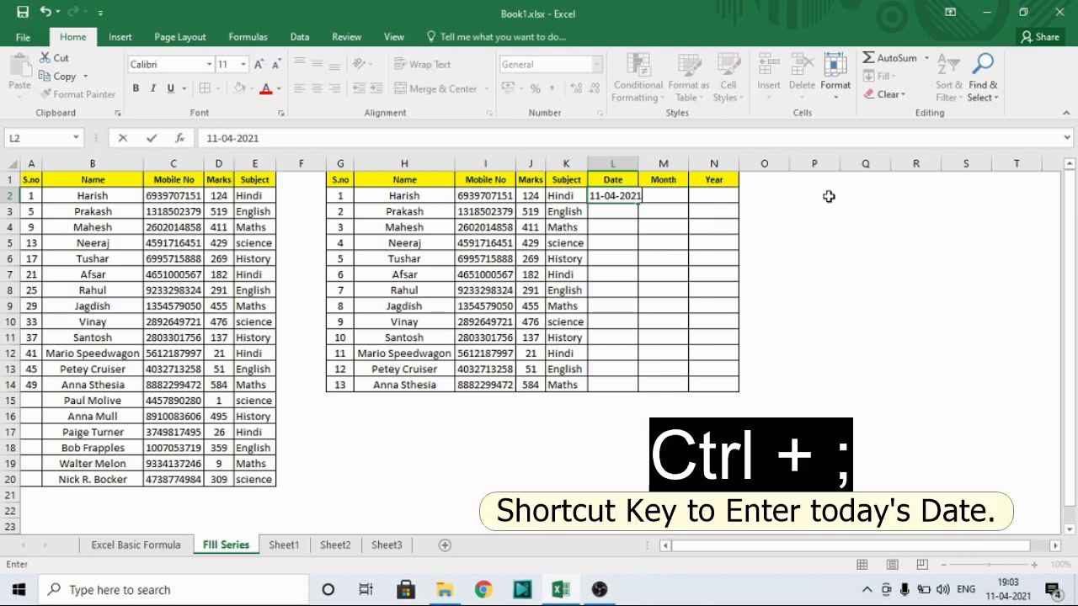
pyautogui.hotkey('ctrl', 'Return')
pyautogui.hotkey('ctrl', 'shift', '3')
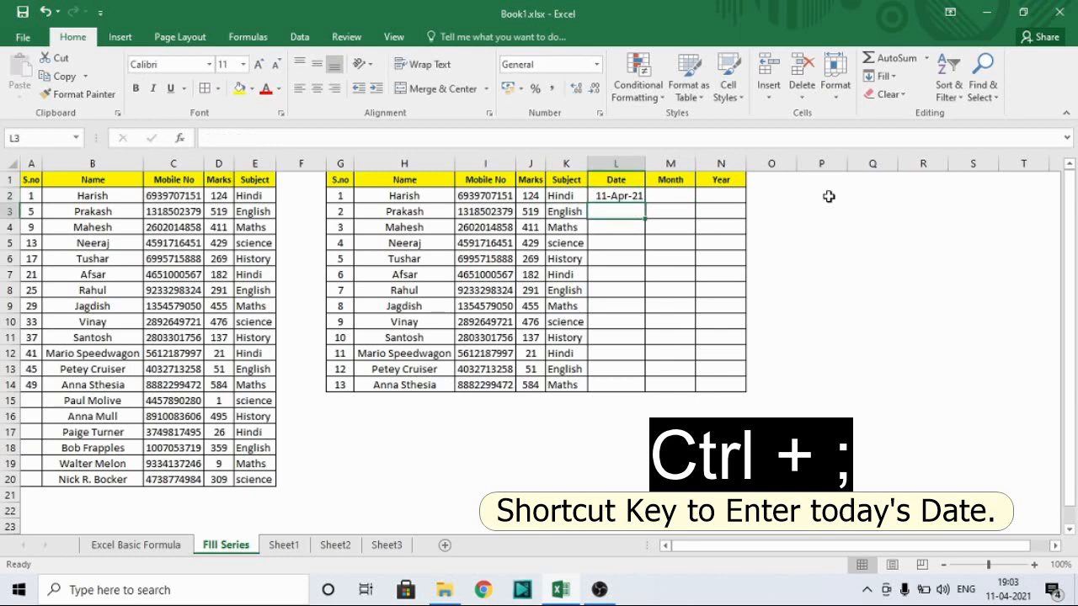
# Fill L2:L14 with a date series in columns, using the Day unit and step value 1
pyautogui.hotkey('shift', 'Down')
pyautogui.hotkey('shift', 'Down')
pyautogui.hotkey('shift', 'Down')
pyautogui.hotkey('shift', 'Down')
pyautogui.hotkey('shift', 'Down')
pyautogui.hotkey('shift', 'Down')
pyautogui.hotkey('shift', 'Down')
pyautogui.hotkey('shift', 'Down')
pyautogui.hotkey('shift', 'Down')
pyautogui.hotkey('shift', 'Down')
pyautogui.hotkey('shift', 'Down')
pyautogui.hotkey('shift', 'Down')
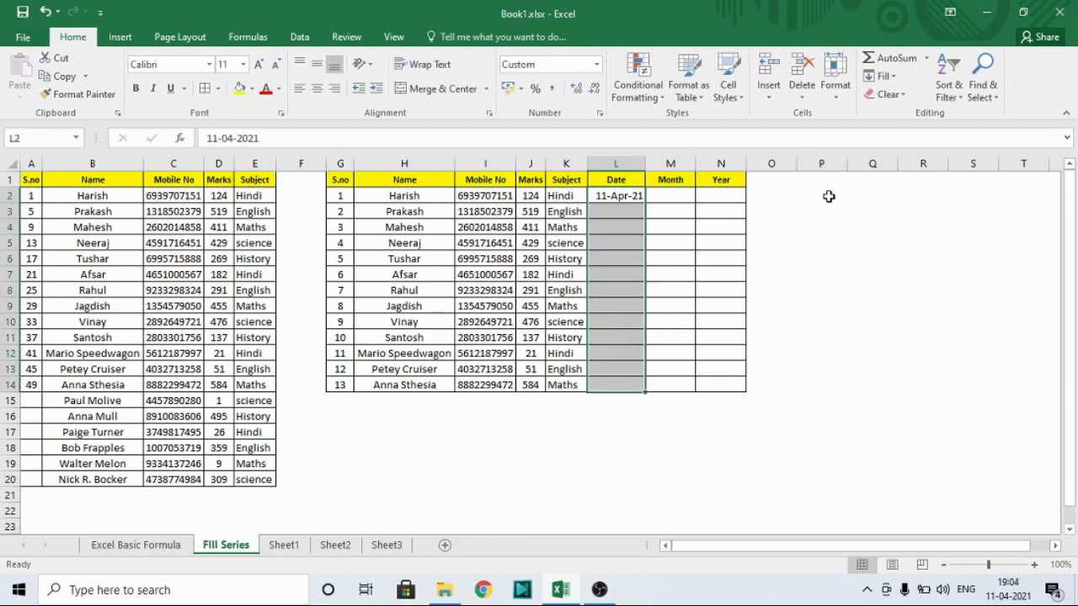
pyautogui.click(894, 76)
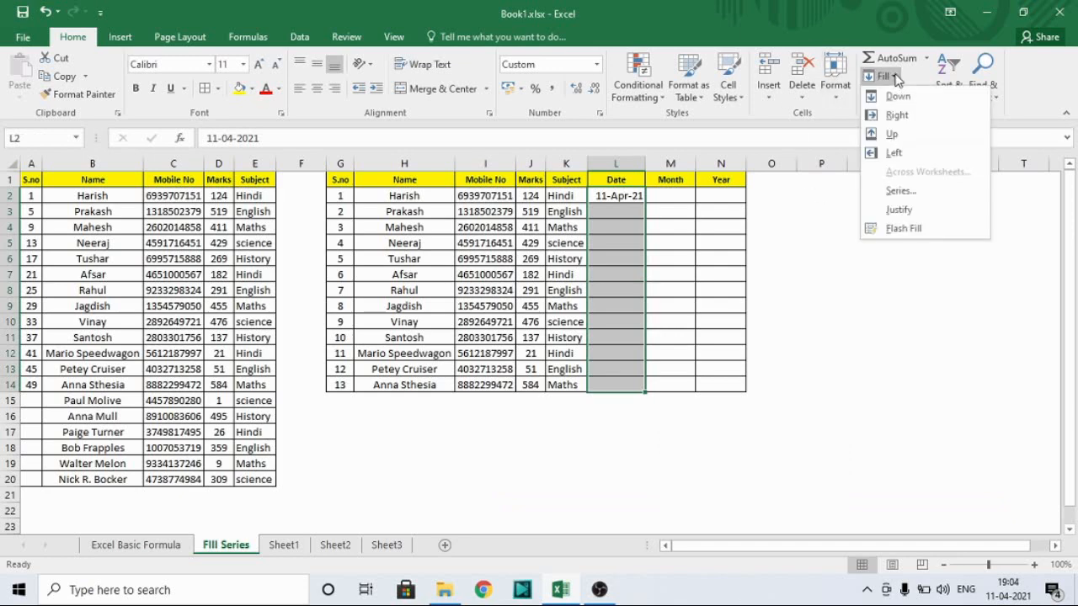
pyautogui.click(916, 192)
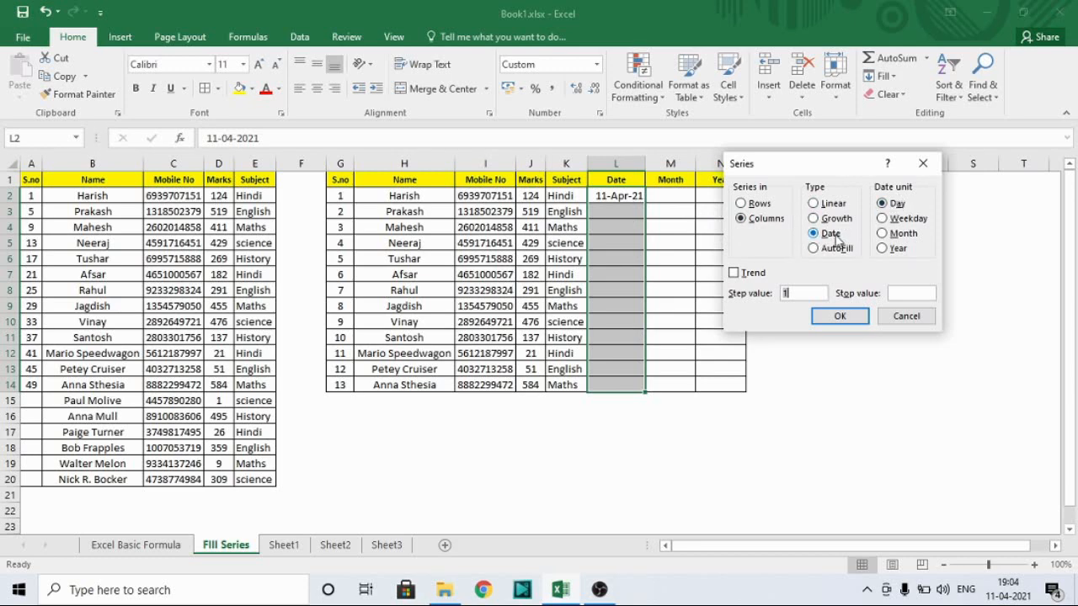
pyautogui.click(807, 293)
pyautogui.click(847, 323)
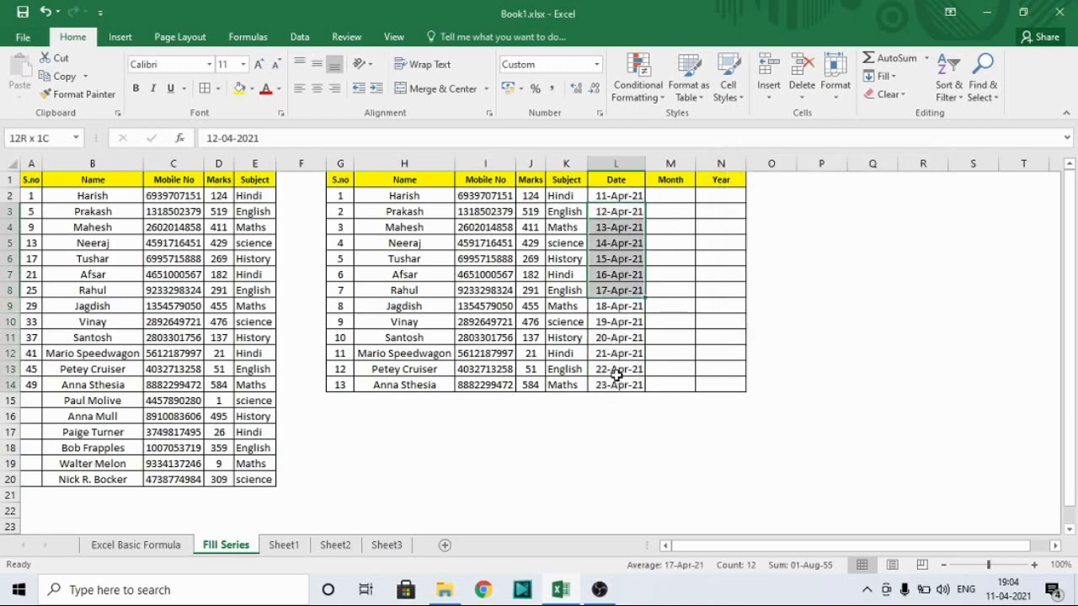
# Undo the daily series and fill L2:L14 with a date series using the Month unit and step value 1
pyautogui.hotkey('ctrl', 'z')
pyautogui.moveTo(617, 375); pyautogui.dragTo(617, 376)
pyautogui.hotkey('alt', 'h')
pyautogui.press('f')
pyautogui.press('i')
pyautogui.press('s')
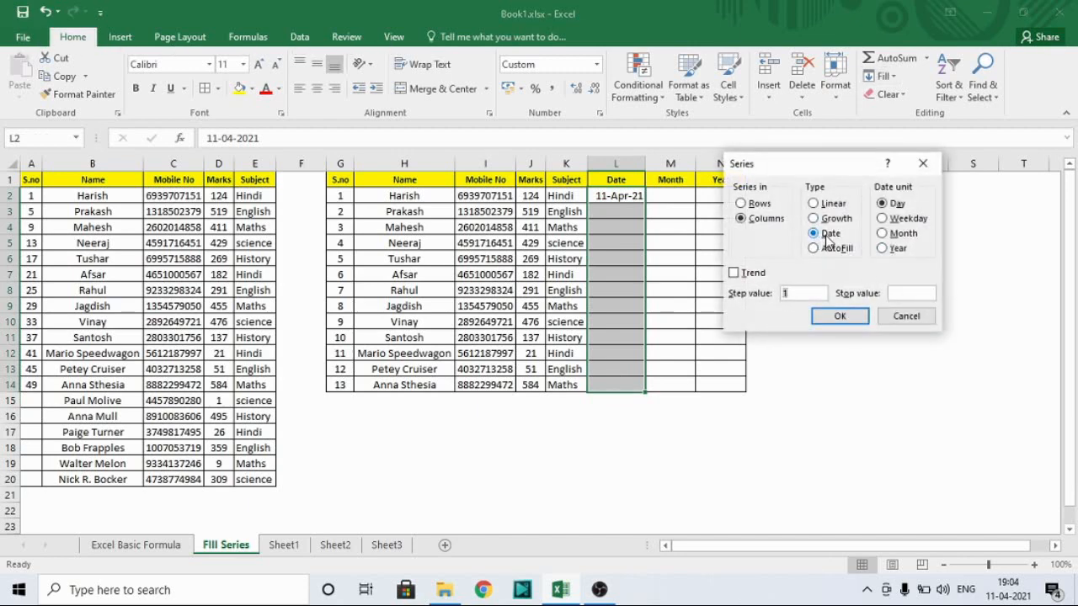
pyautogui.click(883, 235)
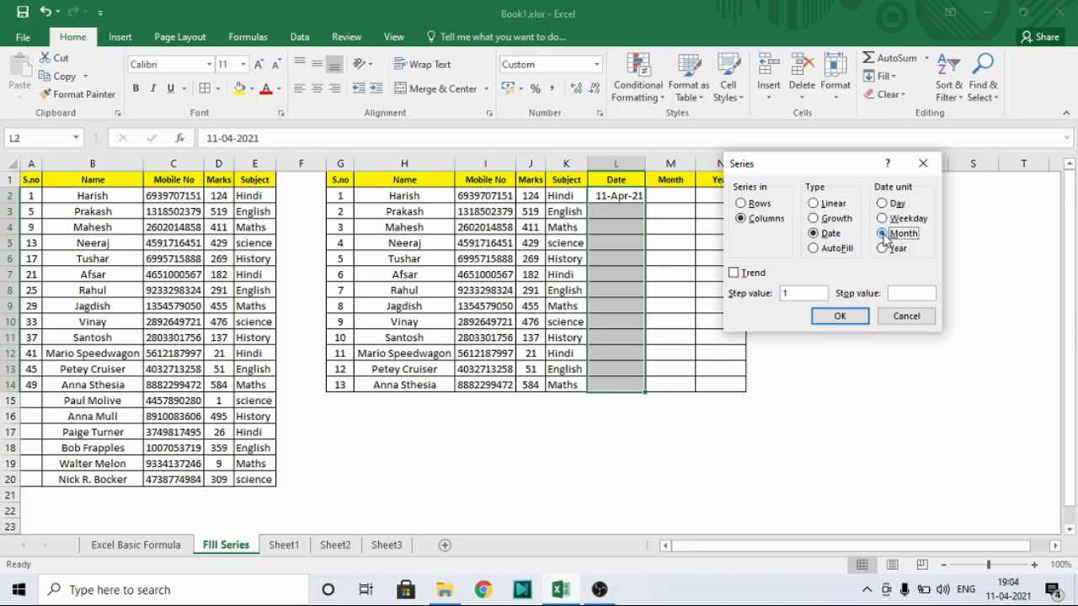
pyautogui.click(783, 292)
pyautogui.write('1')
pyautogui.click(838, 317)
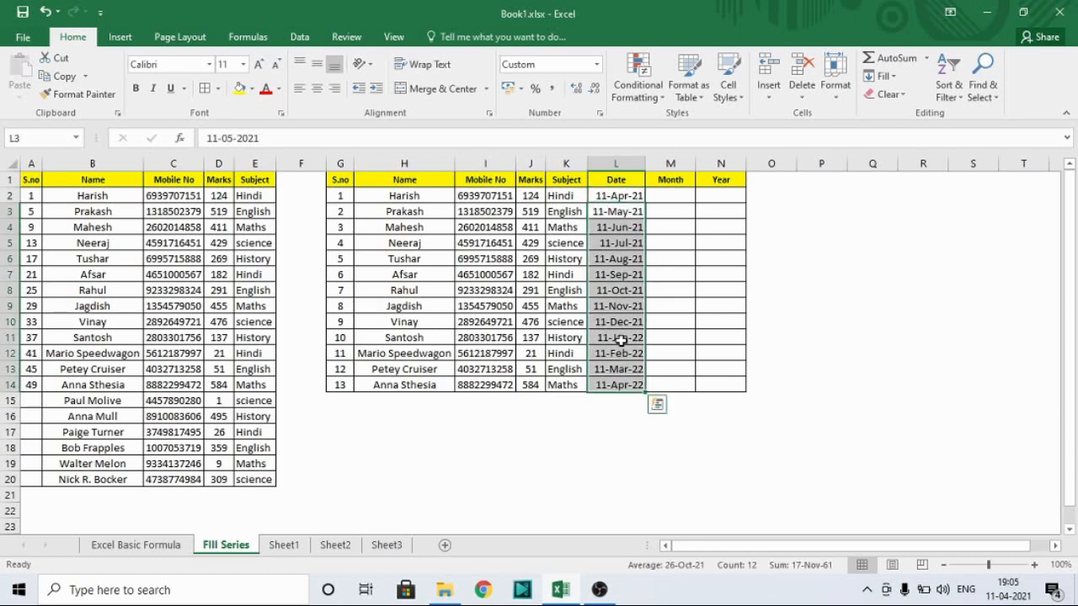
# Undo the monthly series and fill L2:L14 with a date series using the Year unit and step value 1
pyautogui.hotkey('ctrl', 'z')
pyautogui.hotkey('shift', 'Down')
pyautogui.hotkey('shift', 'Down')
pyautogui.hotkey('shift', 'Down')
pyautogui.hotkey('shift', 'Down')
pyautogui.hotkey('shift', 'Down')
pyautogui.hotkey('shift', 'Down')
pyautogui.hotkey('shift', 'Down')
pyautogui.hotkey('shift', 'Down')
pyautogui.hotkey('shift', 'Down')
pyautogui.hotkey('shift', 'Down')
pyautogui.hotkey('shift', 'Down')
pyautogui.hotkey('shift', 'Down')
pyautogui.hotkey('shift', 'Down')
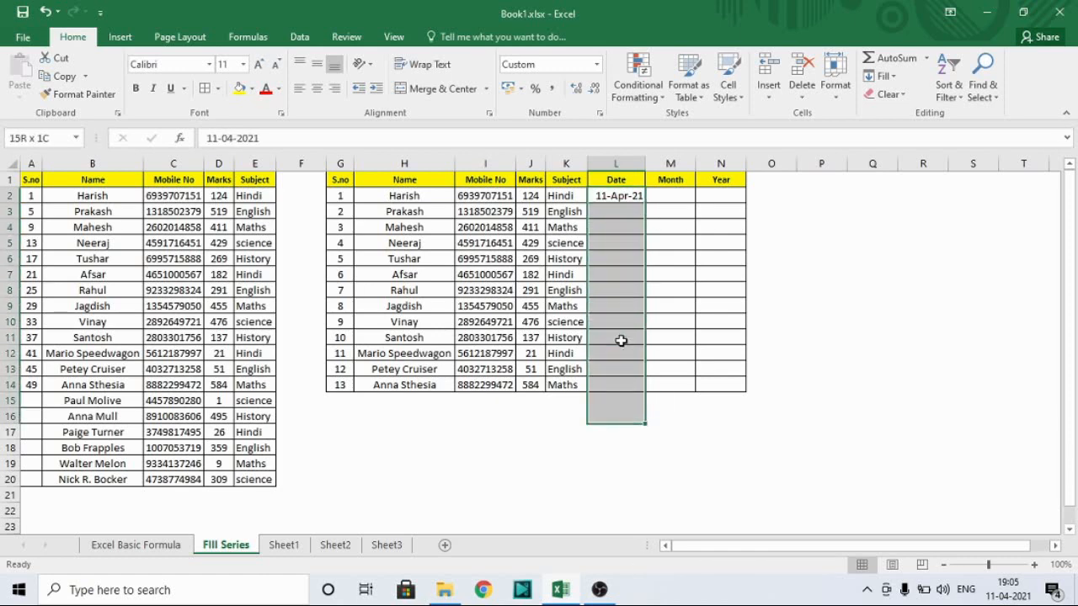
pyautogui.hotkey('shift', 'Up')
pyautogui.hotkey('shift', 'Up')
pyautogui.click(882, 76)
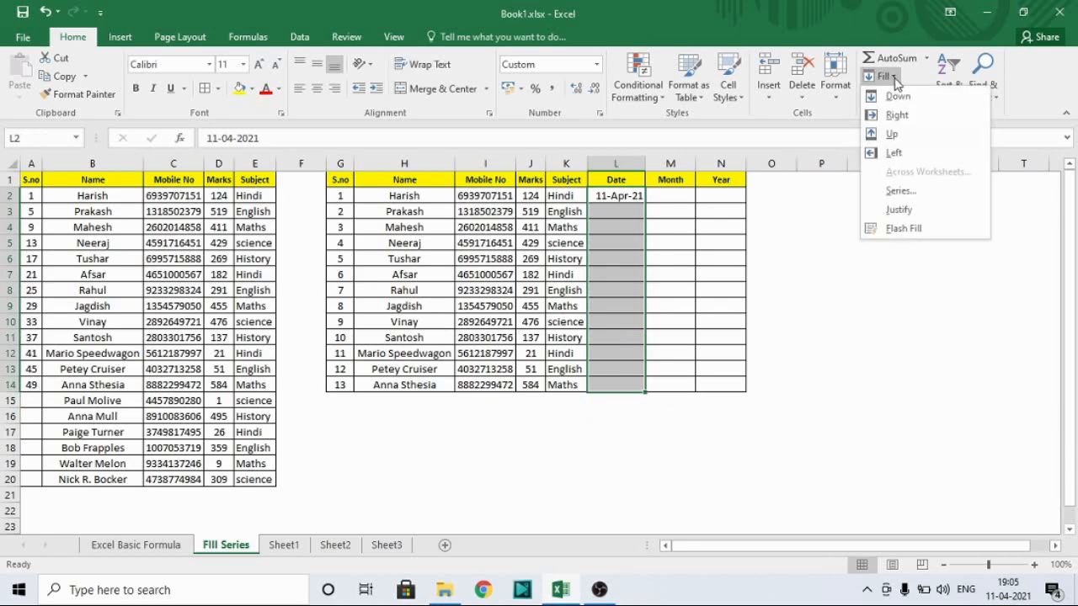
pyautogui.click(918, 191)
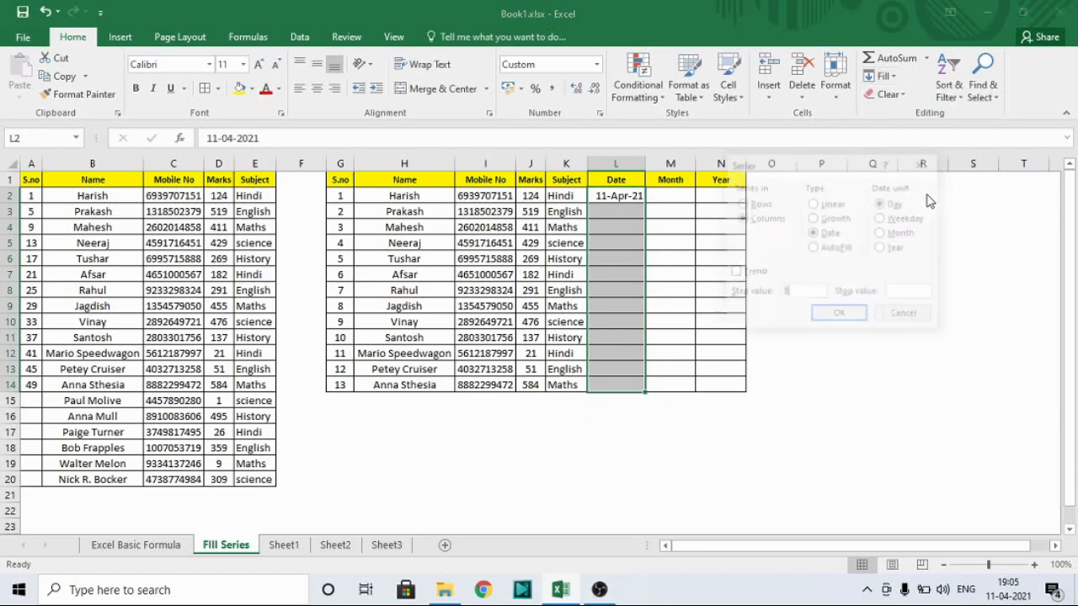
pyautogui.click(884, 250)
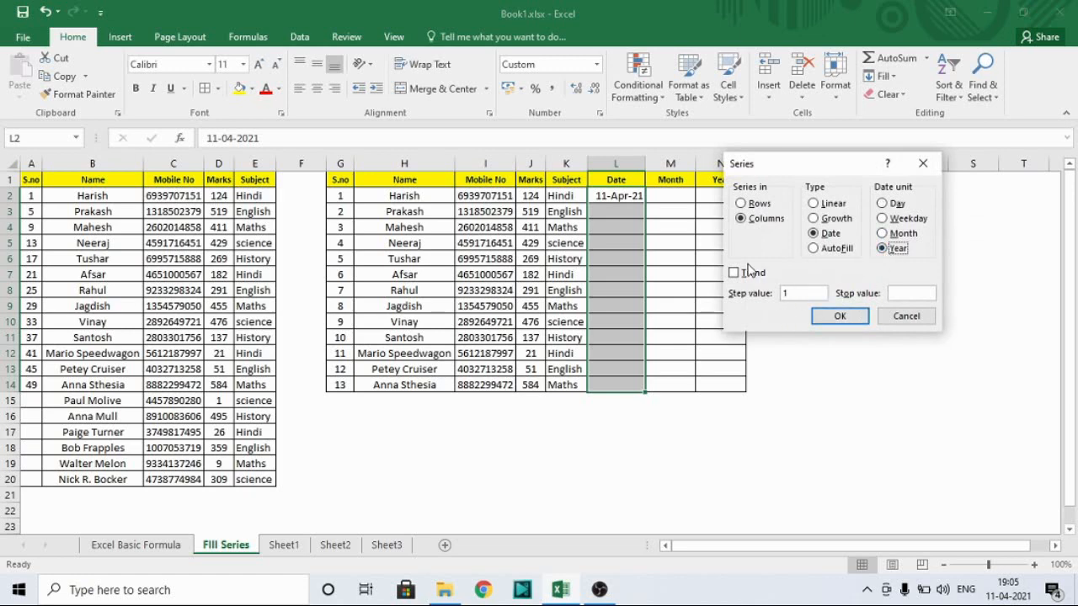
pyautogui.click(838, 316)
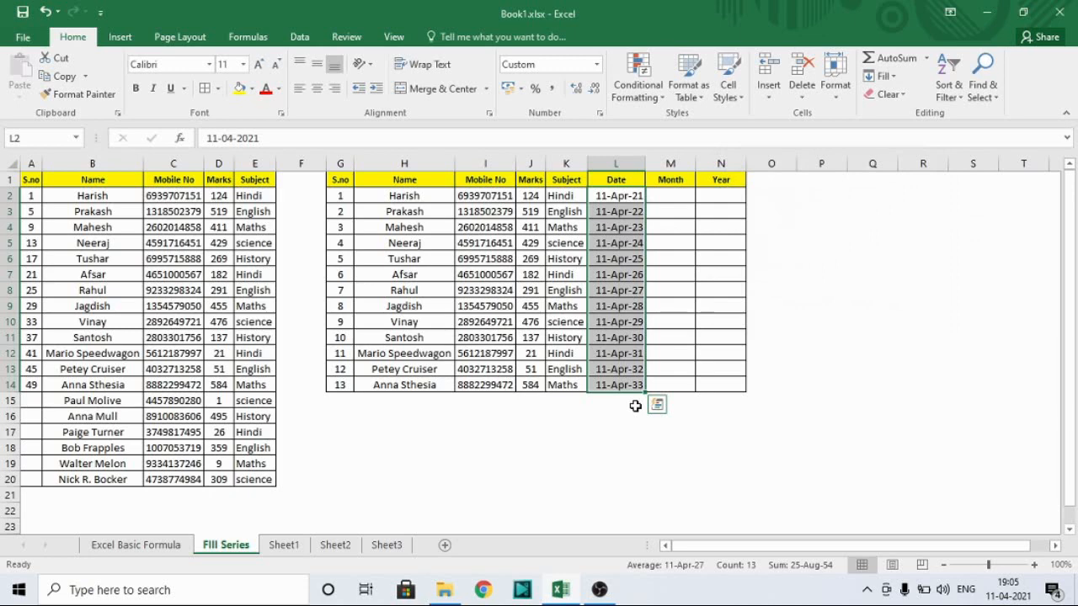
# Clear the yearly dates from L3:L14, keeping the start date in L2
pyautogui.press('Down')
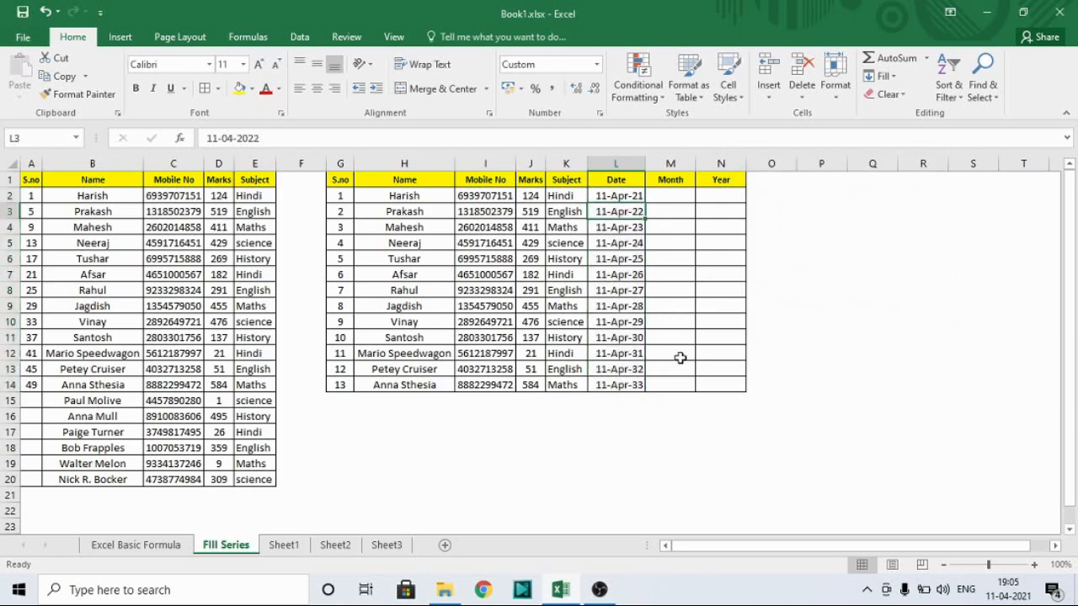
pyautogui.hotkey('ctrl', 'shift', 'Down')
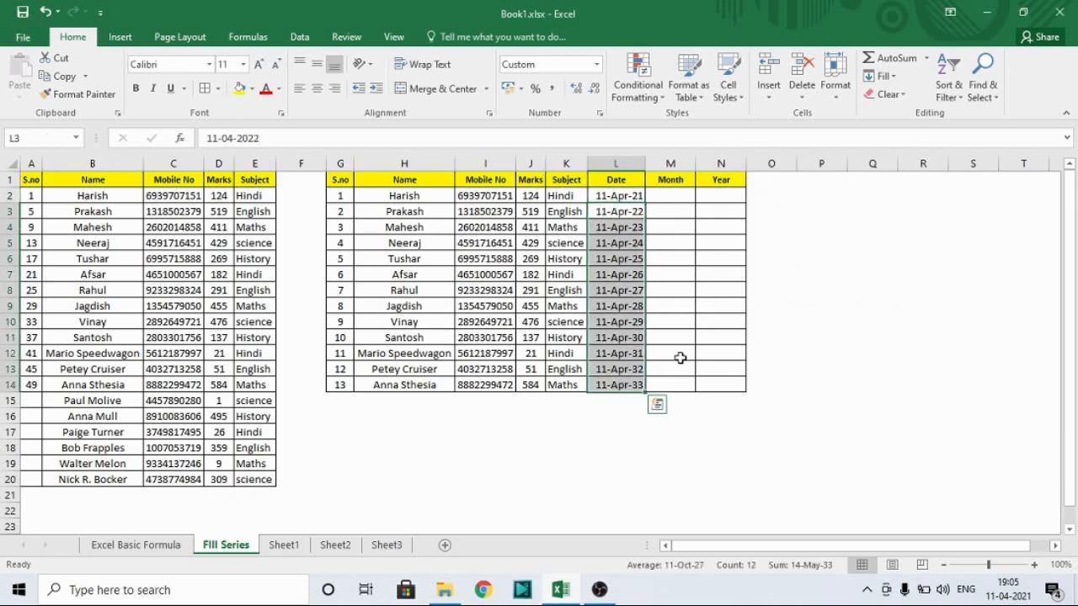
pyautogui.press('Delete')
# Fill L2:L14 with a date series using the Weekday unit and step value 1
pyautogui.press('Up')
pyautogui.hotkey('shift', 'Down')
pyautogui.hotkey('shift', 'Down')
pyautogui.hotkey('shift', 'Down')
pyautogui.hotkey('shift', 'Down')
pyautogui.hotkey('shift', 'Down')
pyautogui.hotkey('shift', 'Down')
pyautogui.hotkey('shift', 'Down')
pyautogui.hotkey('shift', 'Down')
pyautogui.hotkey('shift', 'Down')
pyautogui.hotkey('shift', 'Down')
pyautogui.hotkey('shift', 'Down')
pyautogui.hotkey('shift', 'Down')
pyautogui.hotkey('shift', 'Down')
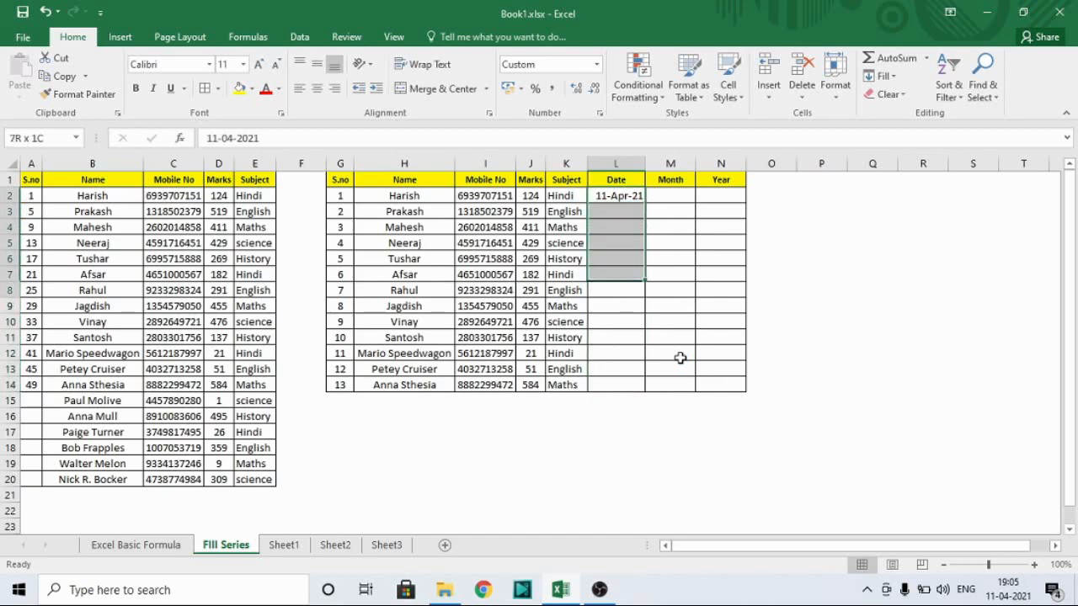
pyautogui.hotkey('shift', 'Up')
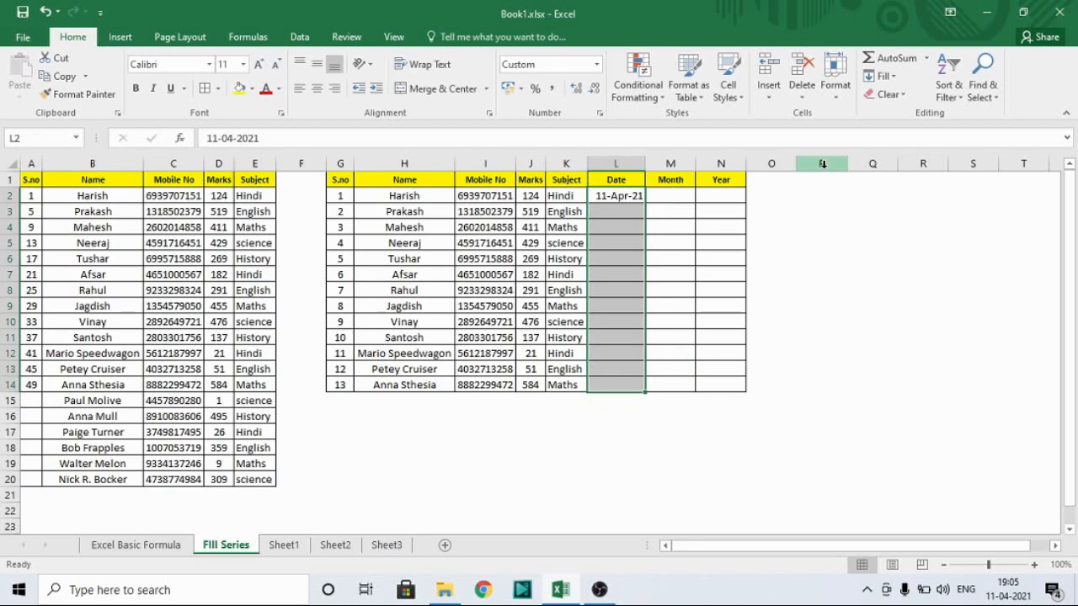
pyautogui.click(882, 75)
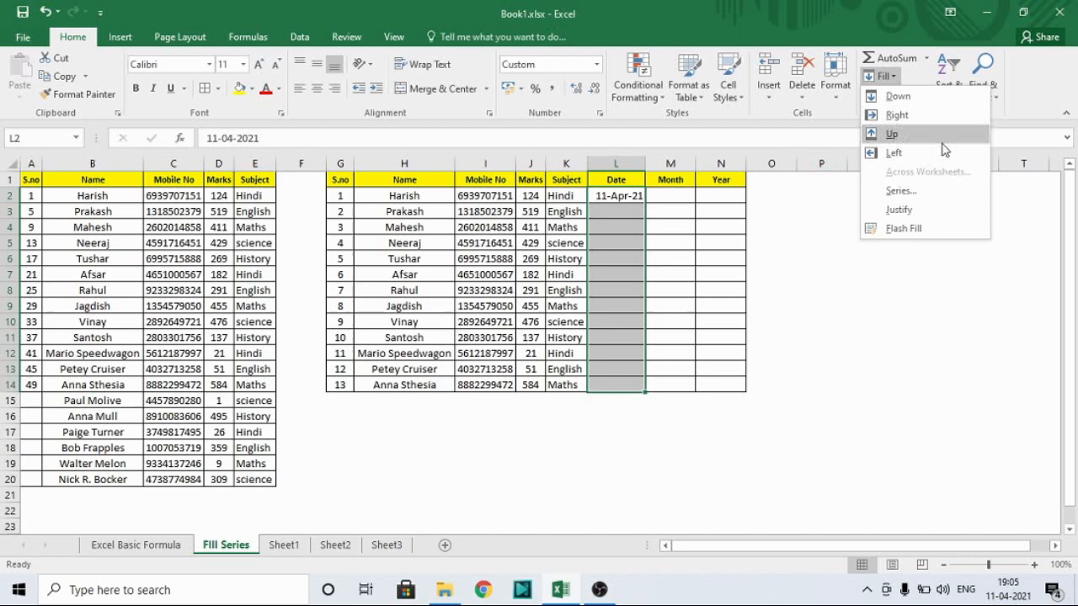
pyautogui.click(928, 203)
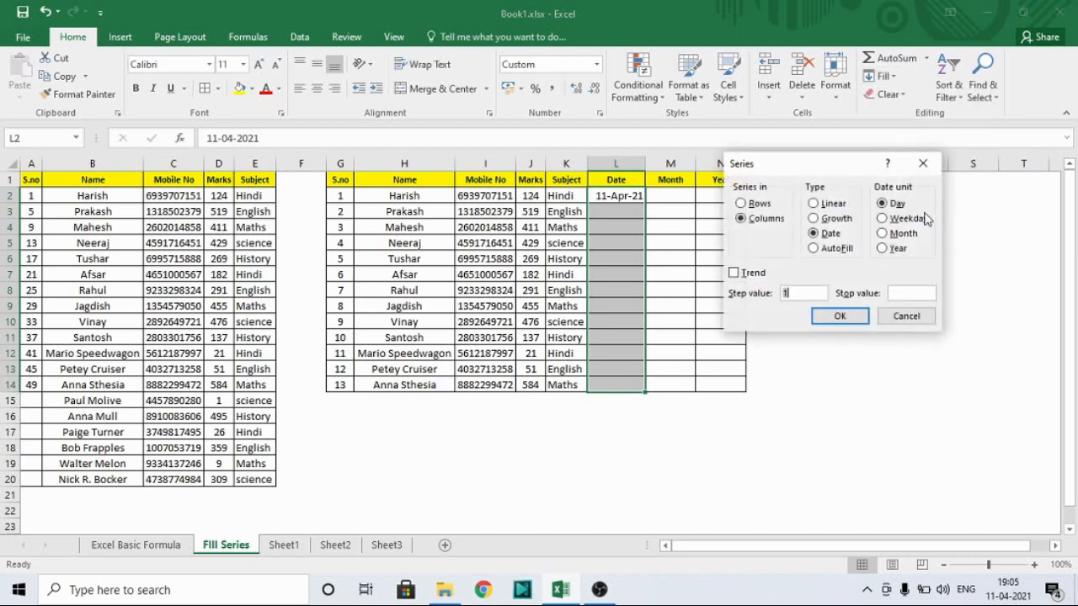
pyautogui.click(882, 218)
pyautogui.click(839, 316)
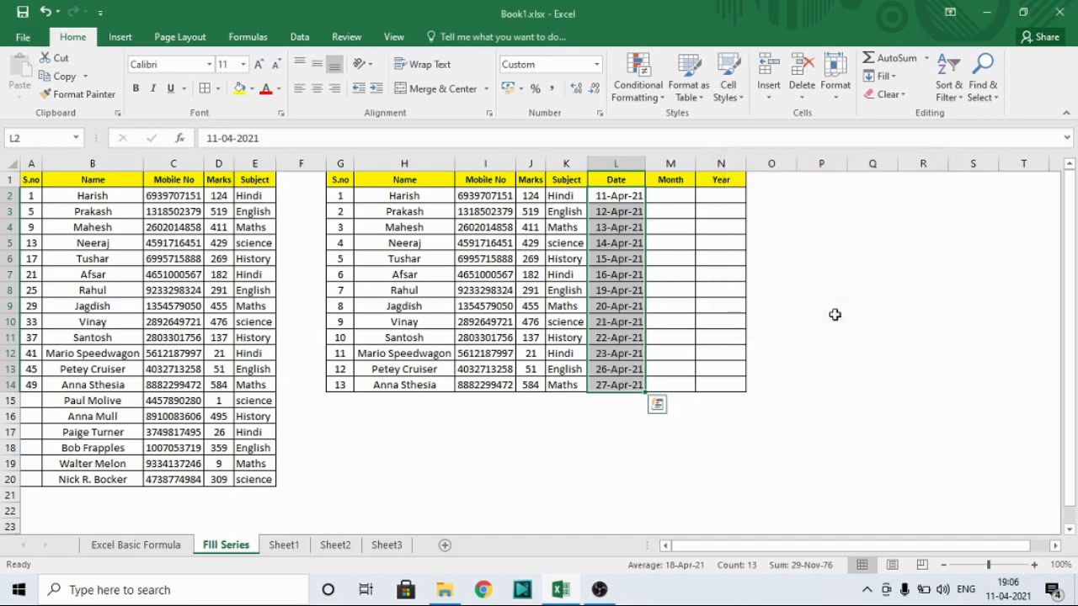
# Compare the weekday series in column L with the system calendar for April 2021 to see how weekends are handled
pyautogui.press('Down')
pyautogui.press('Down')
pyautogui.press('Down')
pyautogui.press('Down')
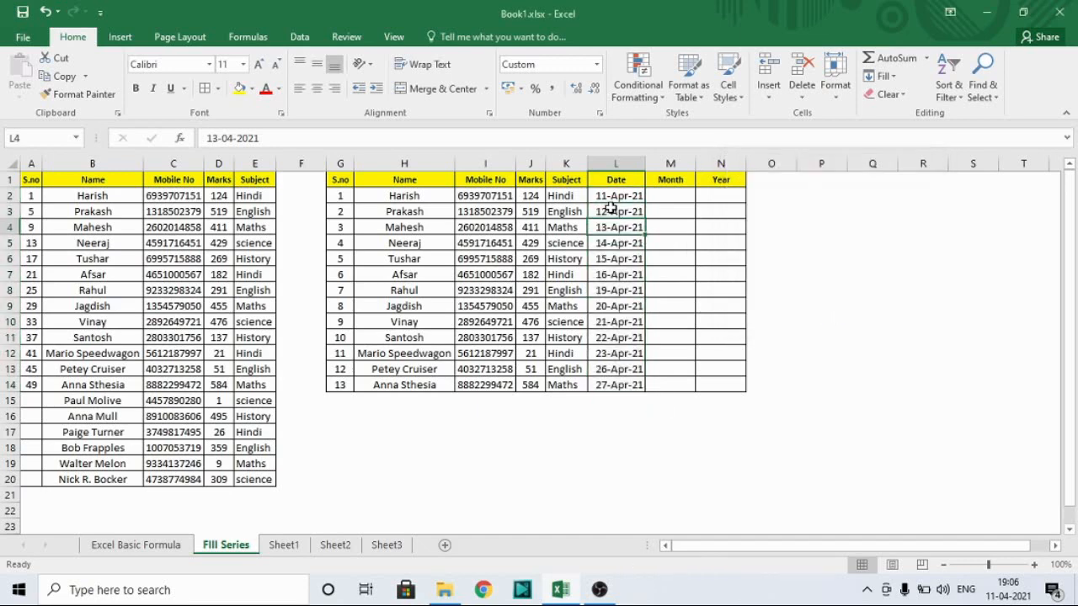
pyautogui.press('Down')
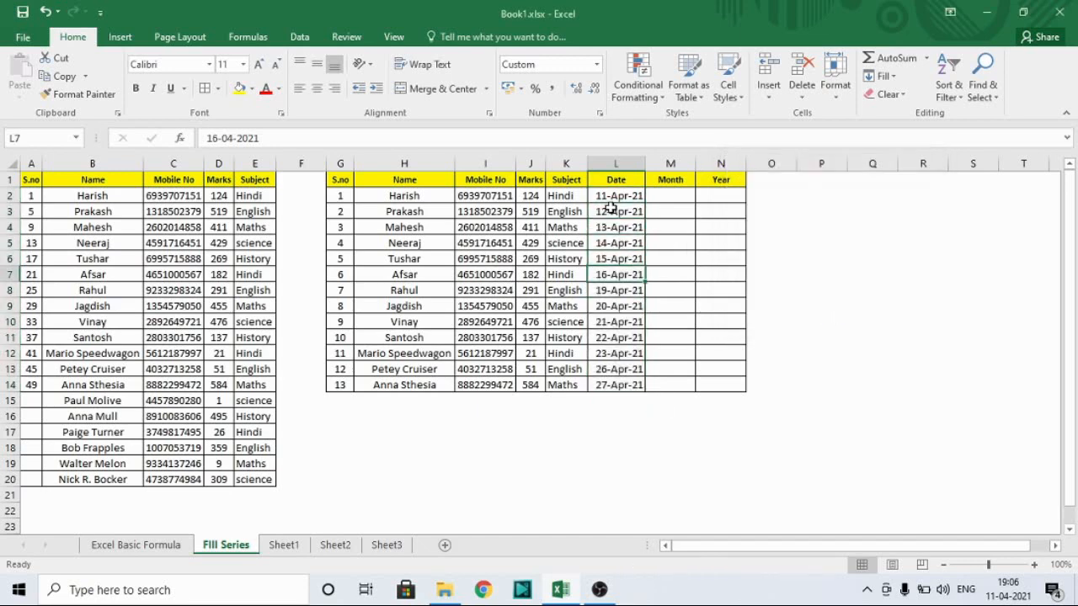
pyautogui.press('Down')
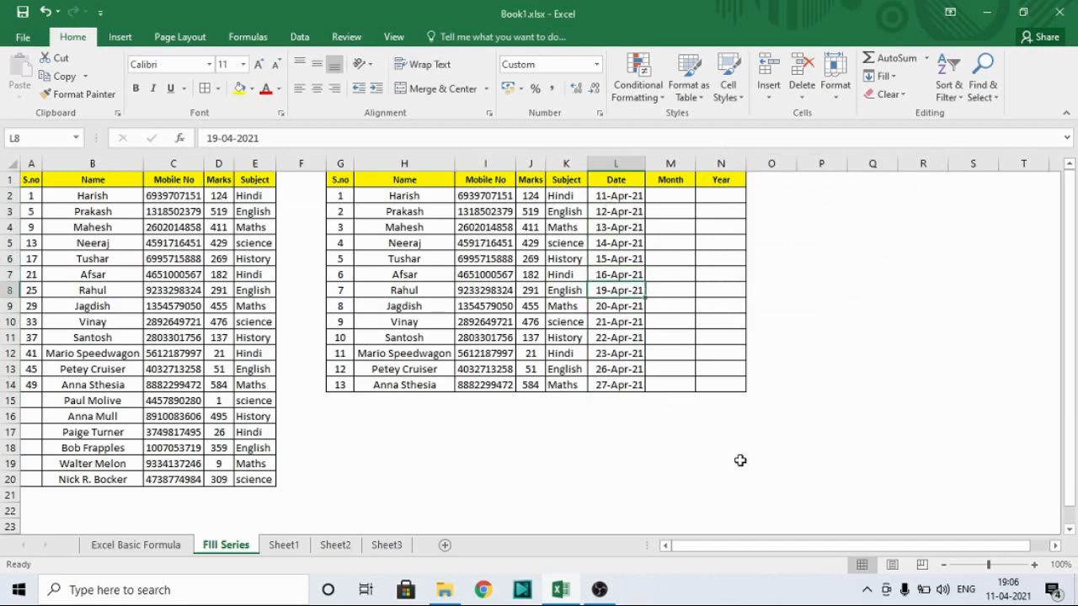
pyautogui.moveTo(1002, 596)
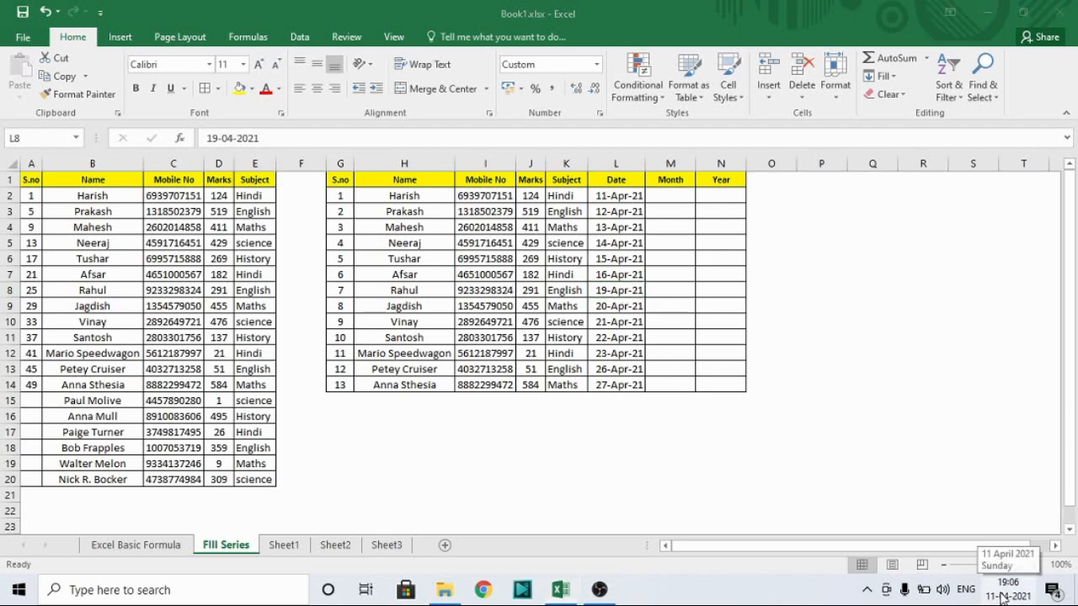
pyautogui.click(1007, 591)
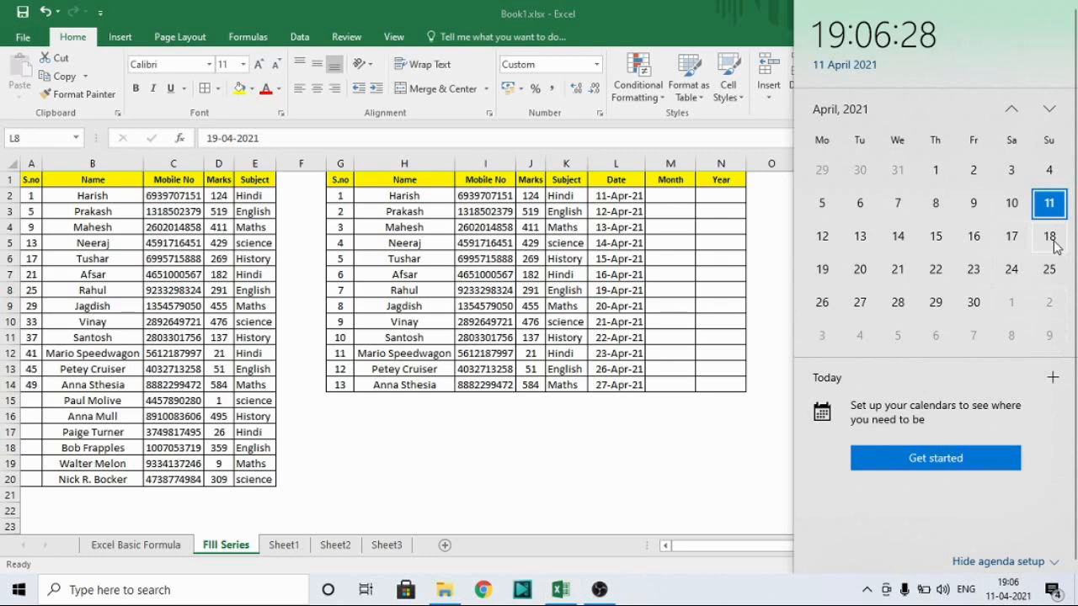
pyautogui.click(615, 297)
pyautogui.press('Up')
pyautogui.press('Up')
pyautogui.press('Up')
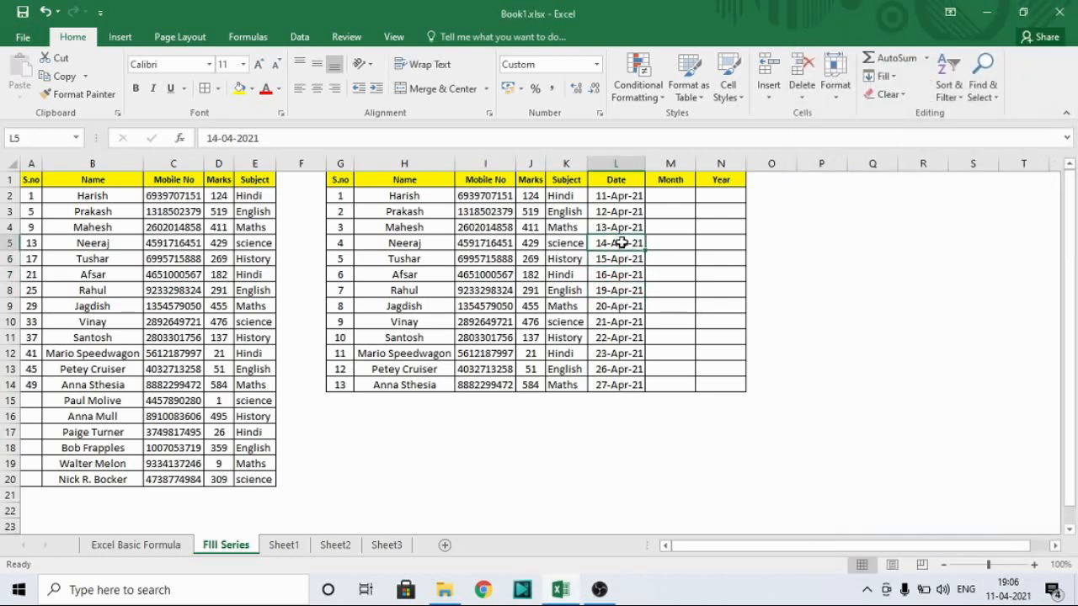
# Clear the weekday dates from L3:L14, keeping the start date in L2
pyautogui.hotkey('ctrl', 'Up')
pyautogui.press('Down')
pyautogui.press('Down')
pyautogui.hotkey('ctrl', 'shift', 'Down')
pyautogui.press('Delete')
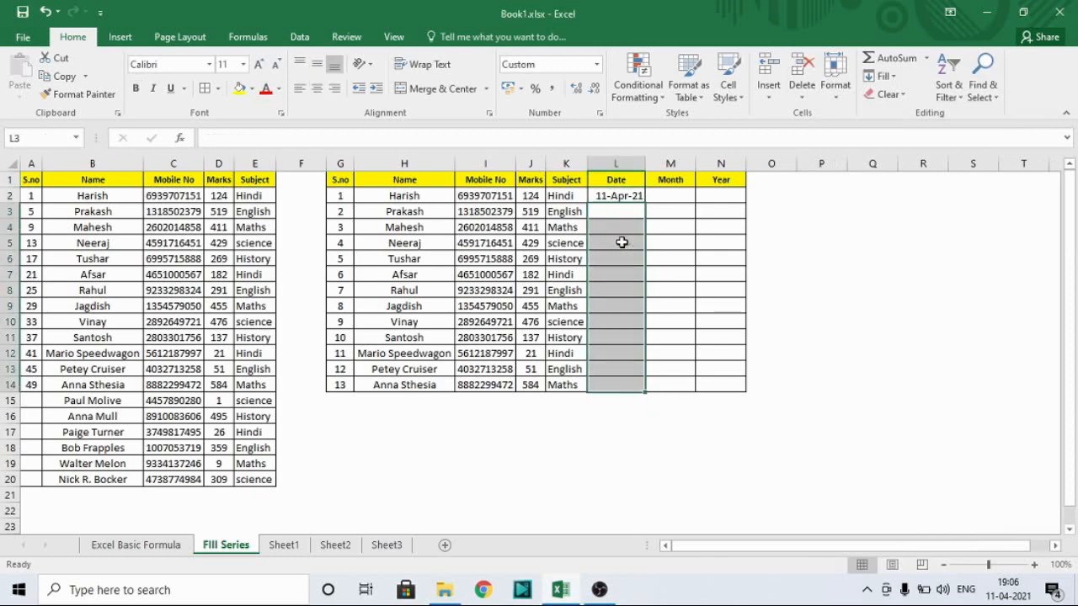
# Fill L2:L14 with a linear series in columns with the Trend option enabled
pyautogui.press('Up')
pyautogui.hotkey('shift', 'Down')
pyautogui.hotkey('shift', 'Up')
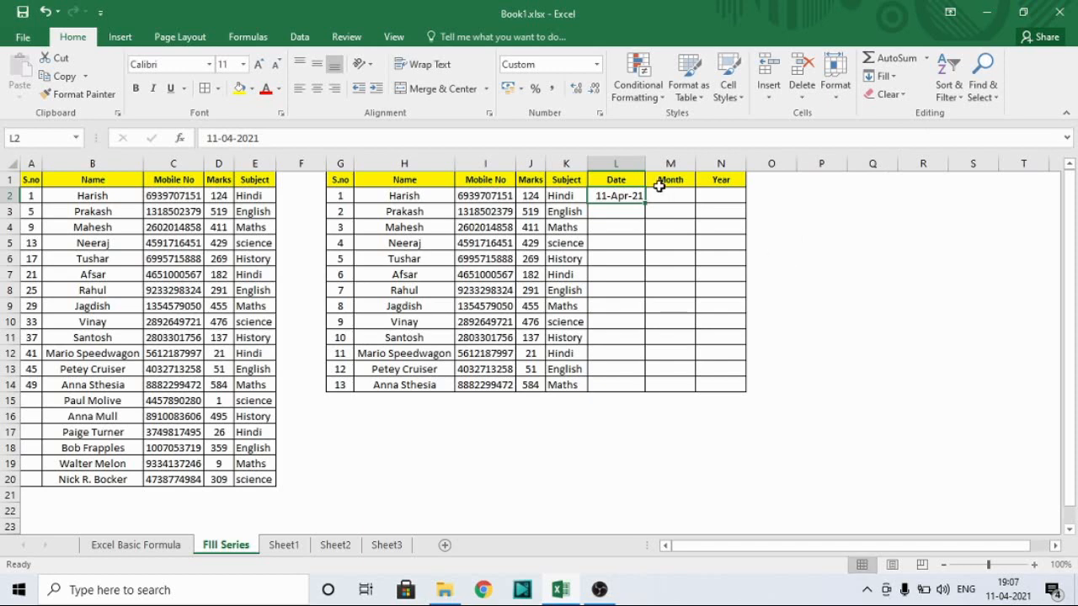
pyautogui.moveTo(644, 202)
pyautogui.mouseDown()
pyautogui.moveTo(616, 215)
pyautogui.moveTo(615, 385)
pyautogui.mouseUp()
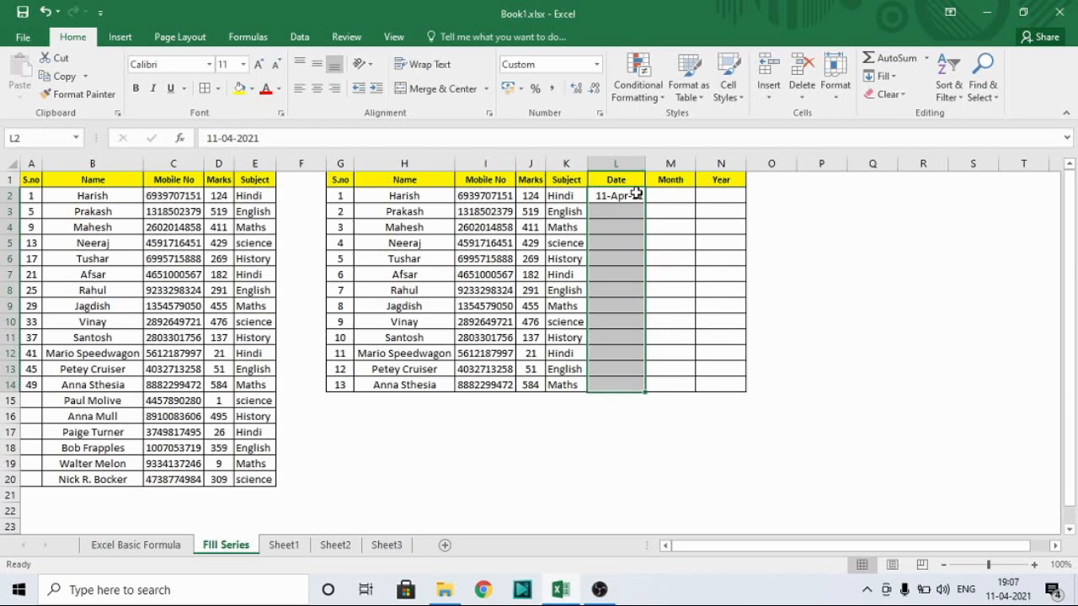
pyautogui.click(884, 76)
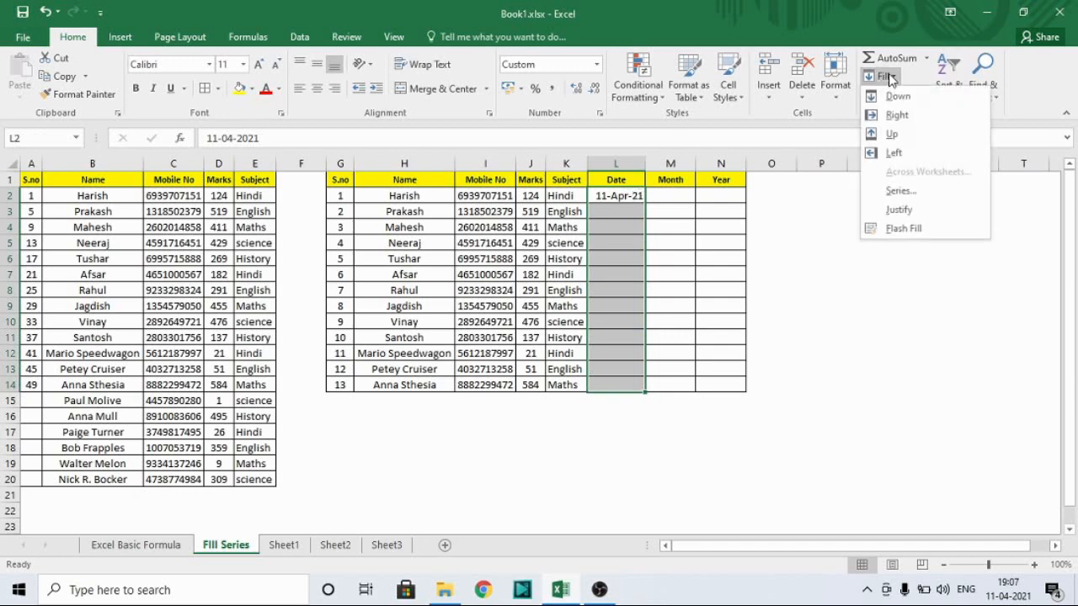
pyautogui.click(902, 191)
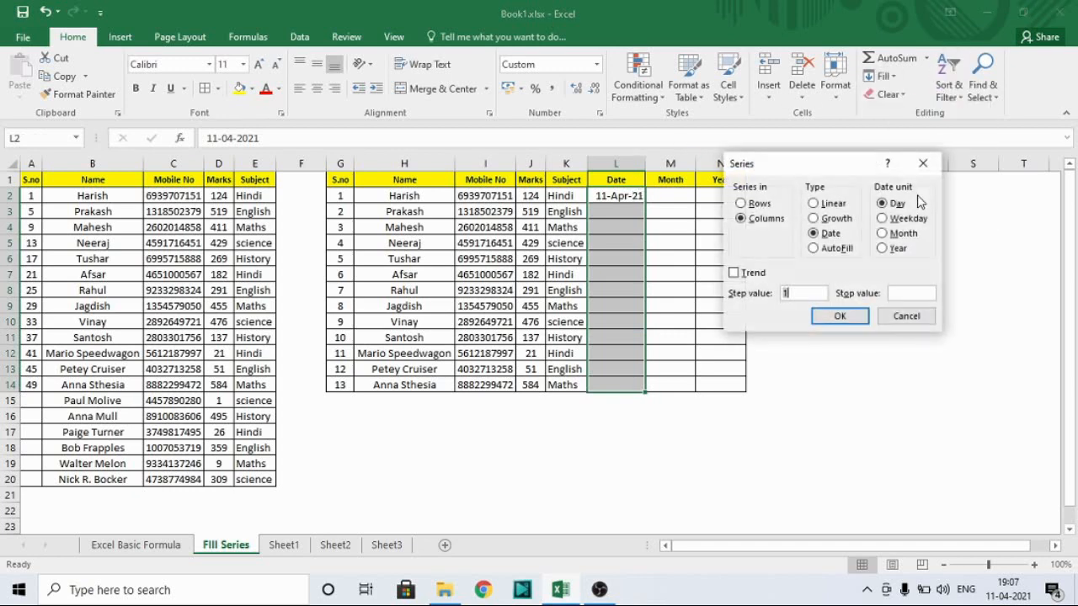
pyautogui.click(754, 275)
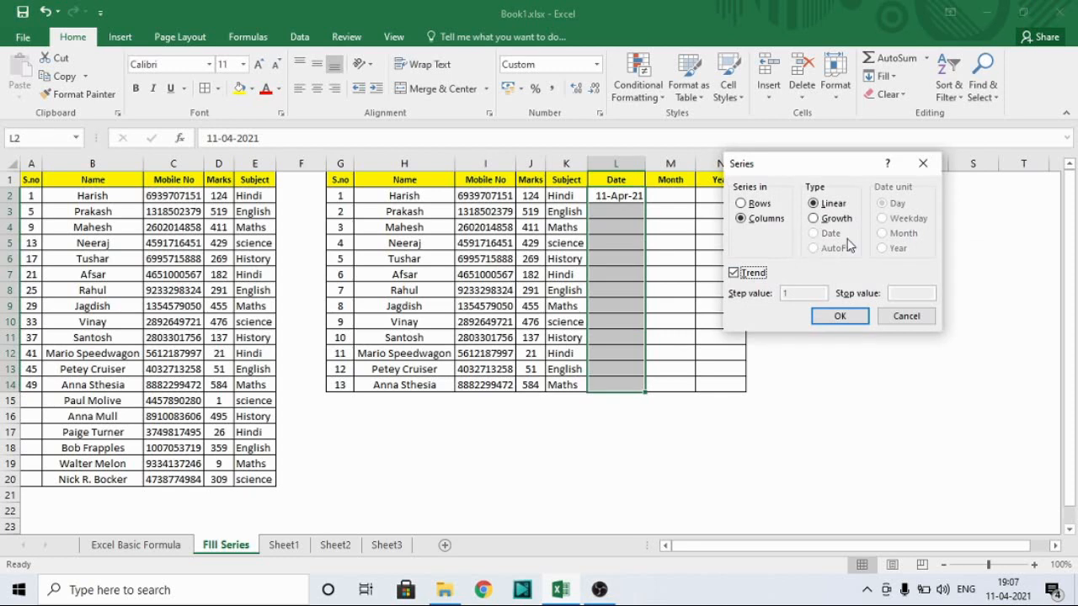
pyautogui.click(838, 316)
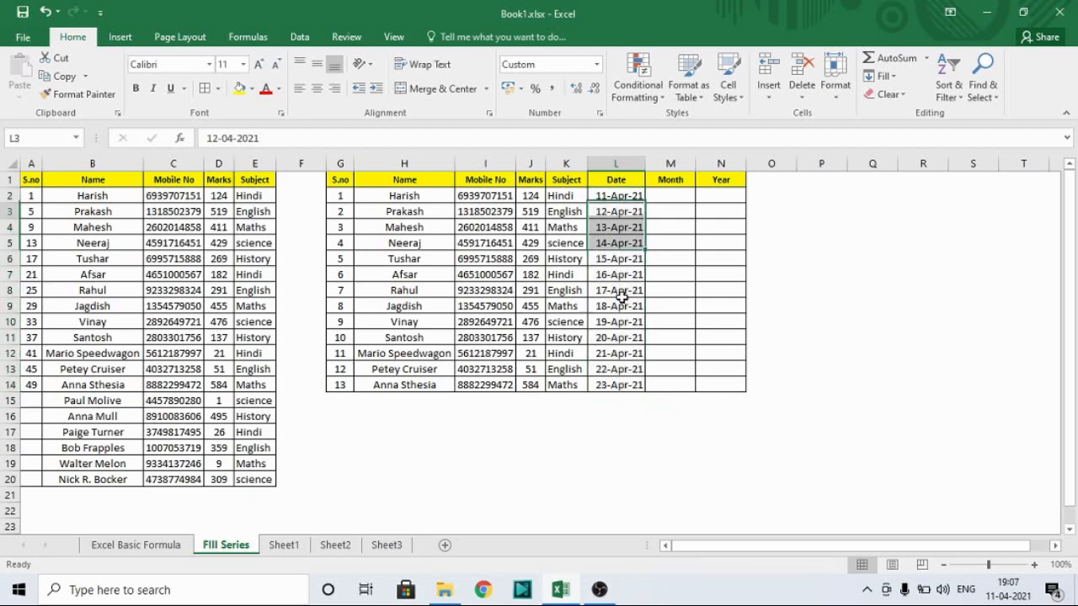
# Clear the trend-filled dates from L3:L14, keeping the start date in L2
pyautogui.hotkey('ctrl', 'z')
pyautogui.press('Up')
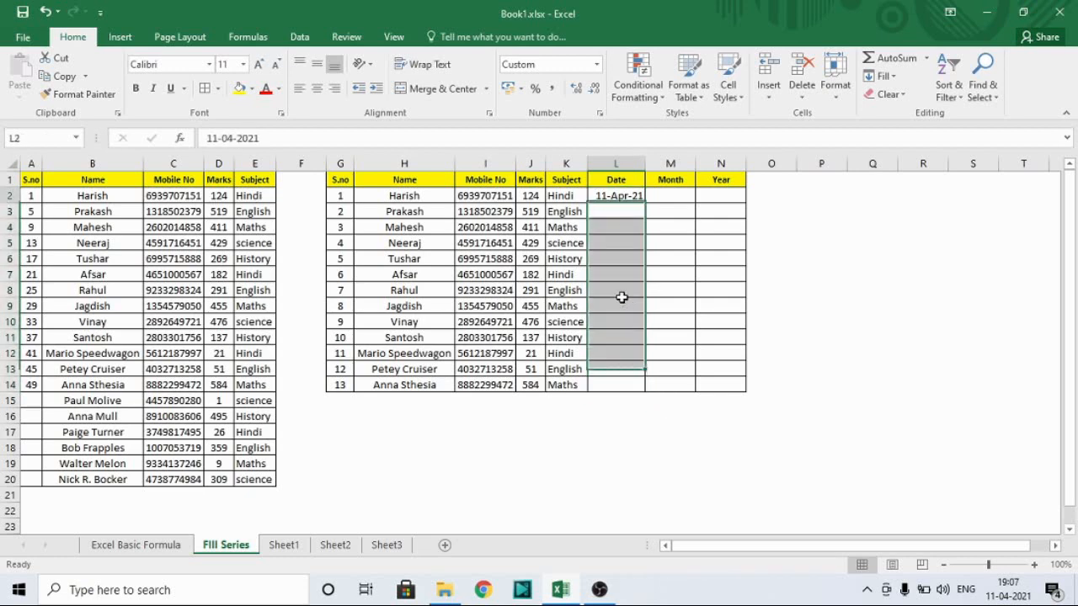
pyautogui.hotkey('shift', 'Down')
pyautogui.hotkey('shift', 'Down')
pyautogui.hotkey('shift', 'Down')
pyautogui.hotkey('shift', 'Down')
pyautogui.hotkey('shift', 'Down')
pyautogui.hotkey('shift', 'Down')
pyautogui.hotkey('shift', 'Down')
pyautogui.hotkey('shift', 'Down')
pyautogui.hotkey('shift', 'Down')
pyautogui.hotkey('shift', 'Down')
pyautogui.hotkey('shift', 'Down')
pyautogui.hotkey('shift', 'Down')
pyautogui.hotkey('shift', 'Down')
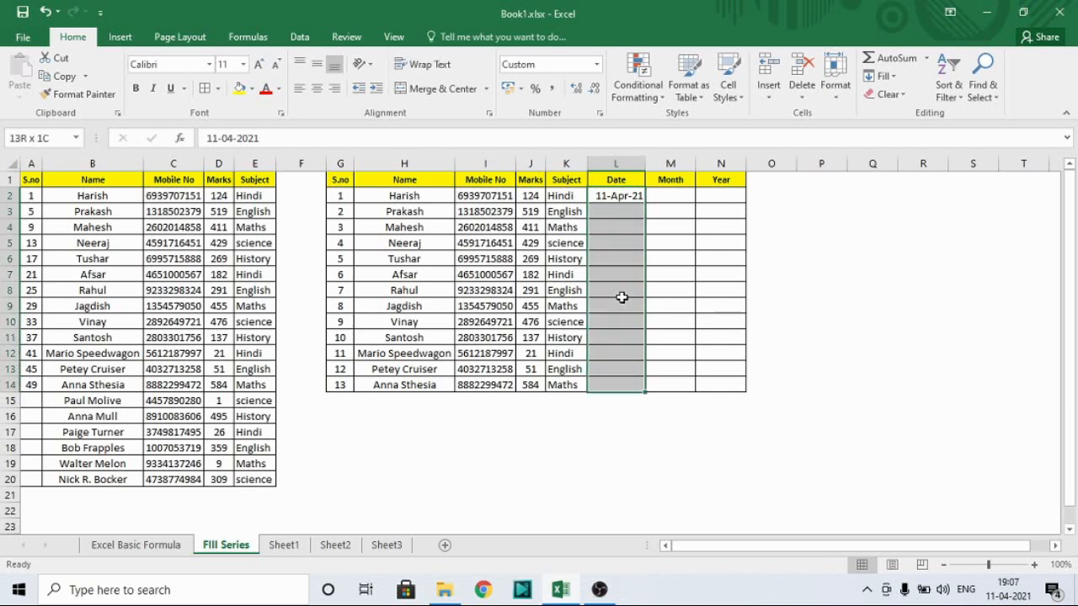
pyautogui.click(890, 78)
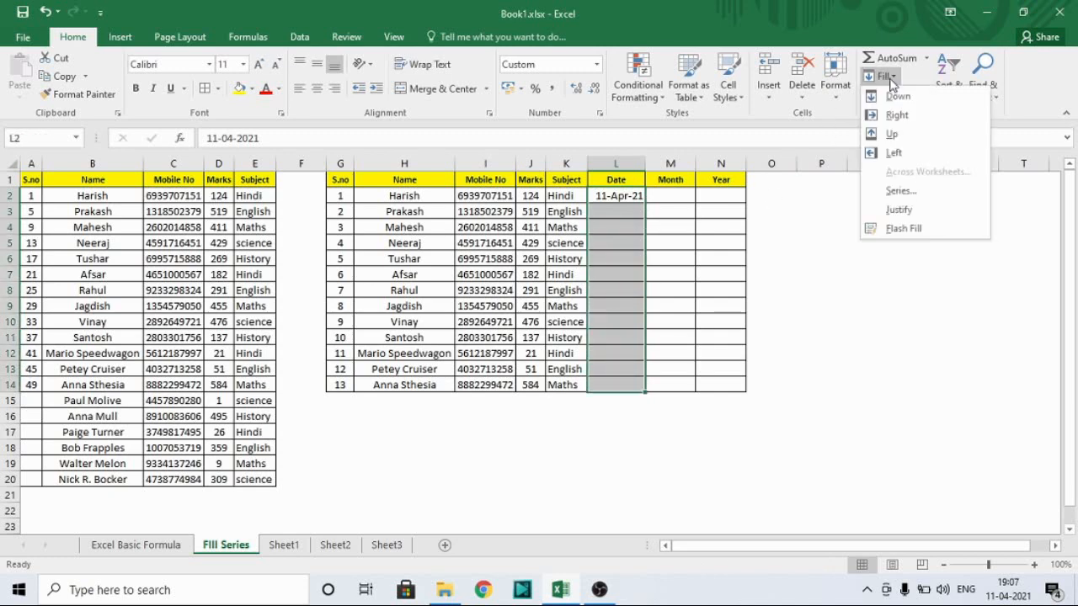
pyautogui.click(923, 193)
pyautogui.press('Escape')
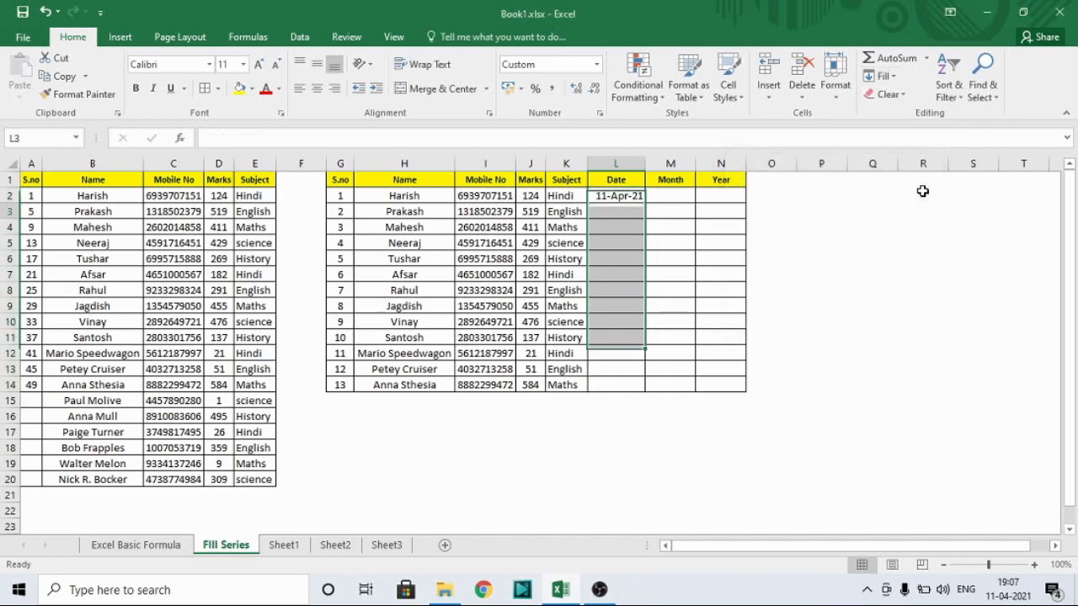
# Clear the serial numbers from G3:G14 in the second table, keeping the 1 in G2
pyautogui.press('Down')
pyautogui.press('Left')
pyautogui.press('Left')
pyautogui.press('Left')
pyautogui.press('Left')
pyautogui.press('Left')
pyautogui.hotkey('ctrl', 'shift', 'Down')
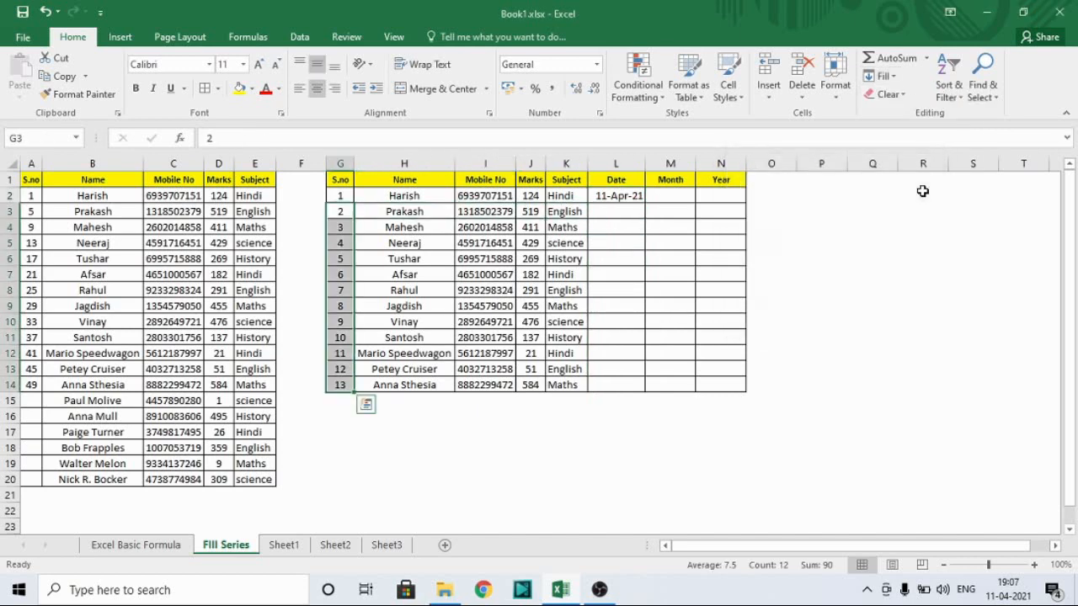
pyautogui.press('Delete')
# Fill G2:G14 with a series in columns using the AutoFill type
pyautogui.press('Up')
pyautogui.hotkey('shift', 'Down')
pyautogui.hotkey('shift', 'Down')
pyautogui.hotkey('shift', 'Down')
pyautogui.hotkey('shift', 'Down')
pyautogui.hotkey('shift', 'Down')
pyautogui.hotkey('shift', 'Down')
pyautogui.hotkey('shift', 'Down')
pyautogui.hotkey('shift', 'Down')
pyautogui.hotkey('shift', 'Down')
pyautogui.hotkey('shift', 'Down')
pyautogui.hotkey('shift', 'Down')
pyautogui.hotkey('shift', 'Down')
pyautogui.hotkey('shift', 'Down')
pyautogui.hotkey('shift', 'Down')
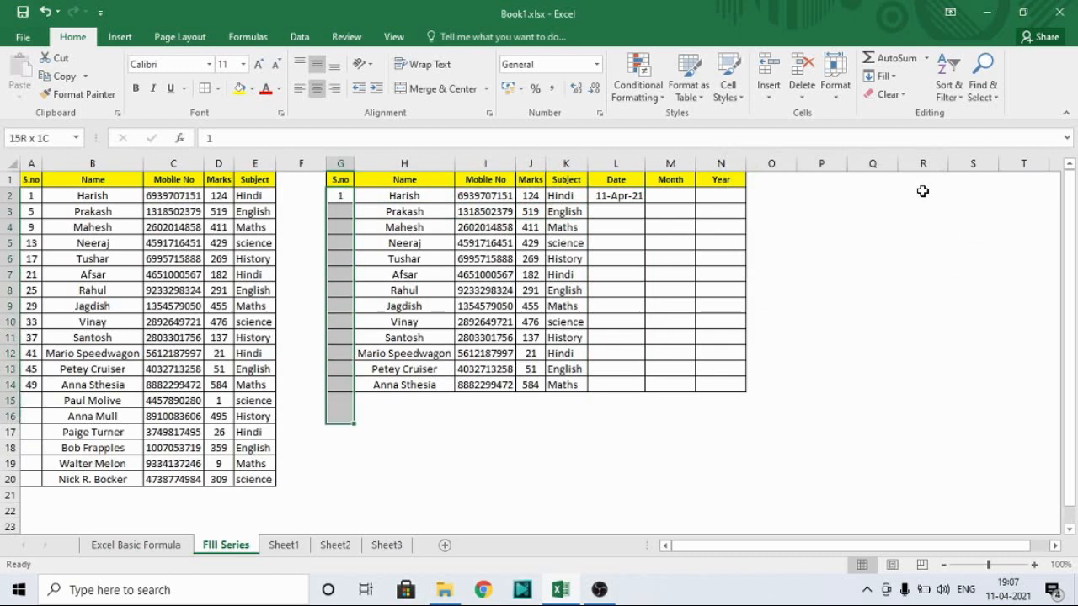
pyautogui.hotkey('shift', 'Up')
pyautogui.hotkey('shift', 'Up')
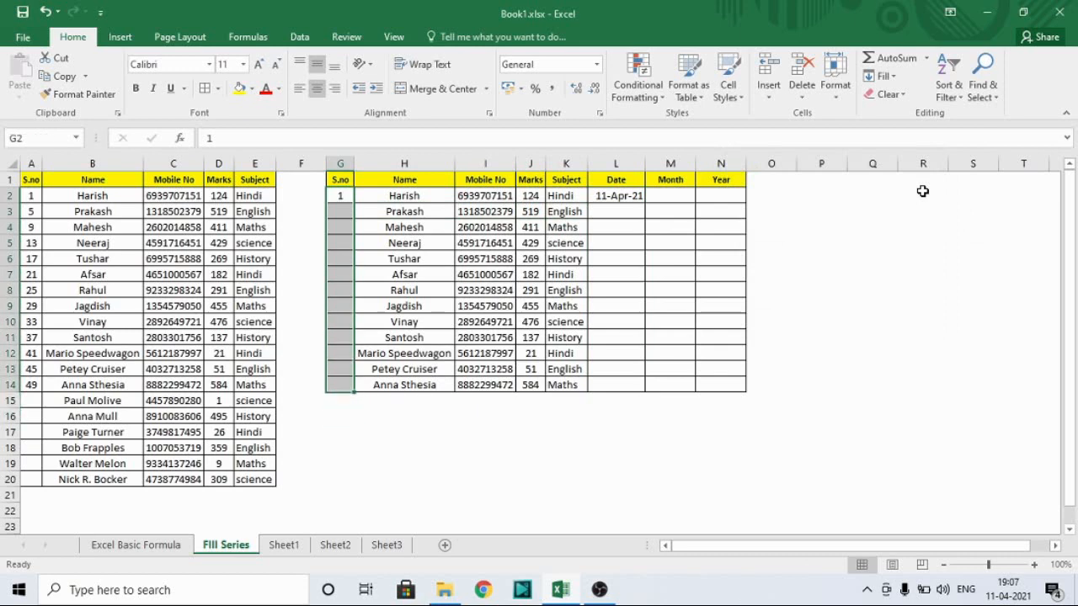
pyautogui.click(882, 76)
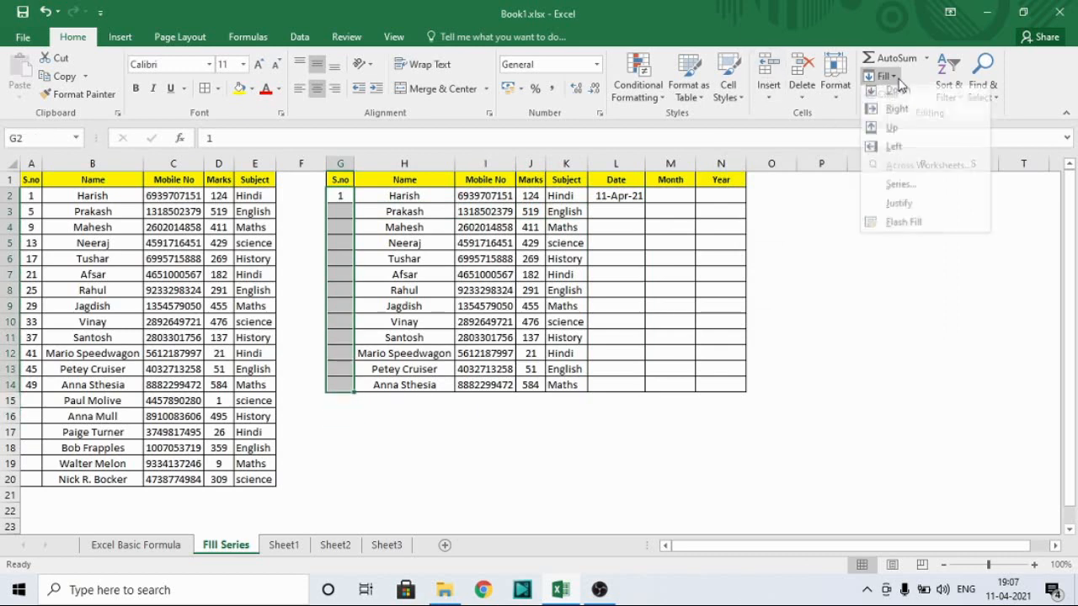
pyautogui.click(931, 193)
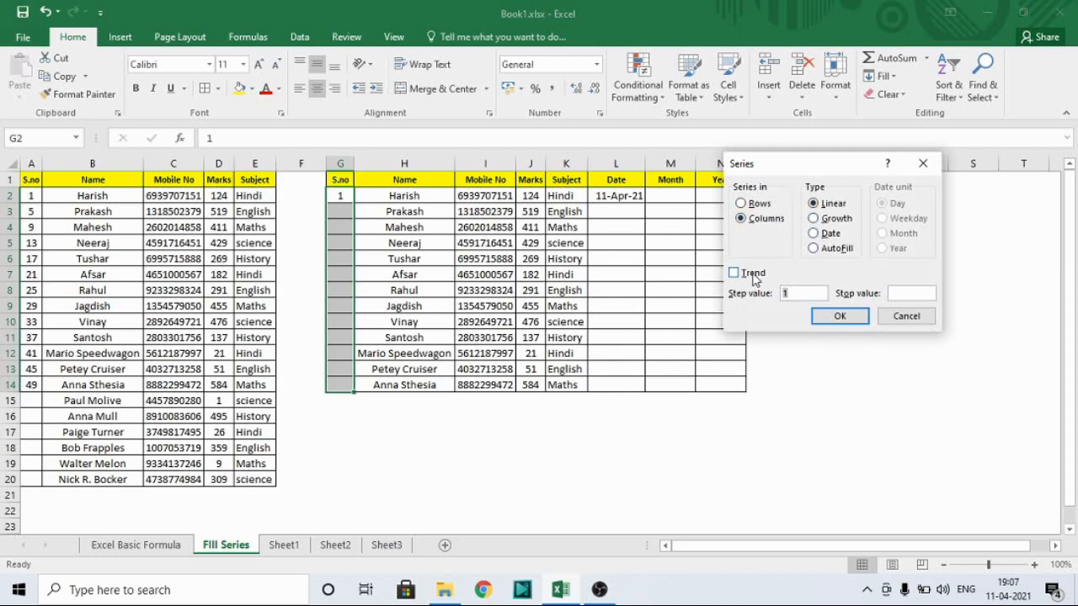
pyautogui.click(835, 248)
pyautogui.click(842, 316)
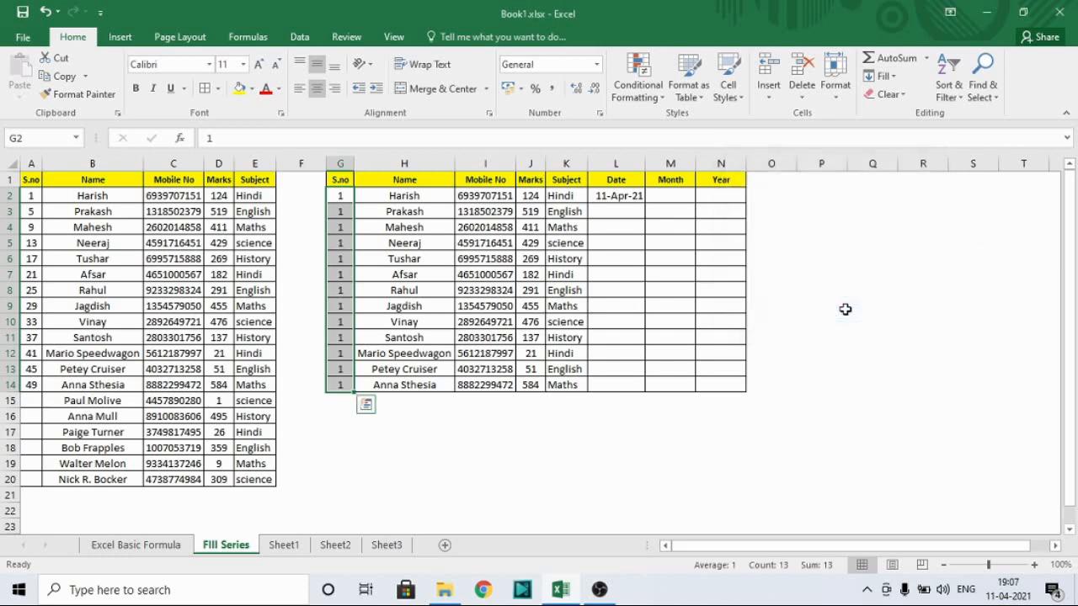
pyautogui.click(366, 404)
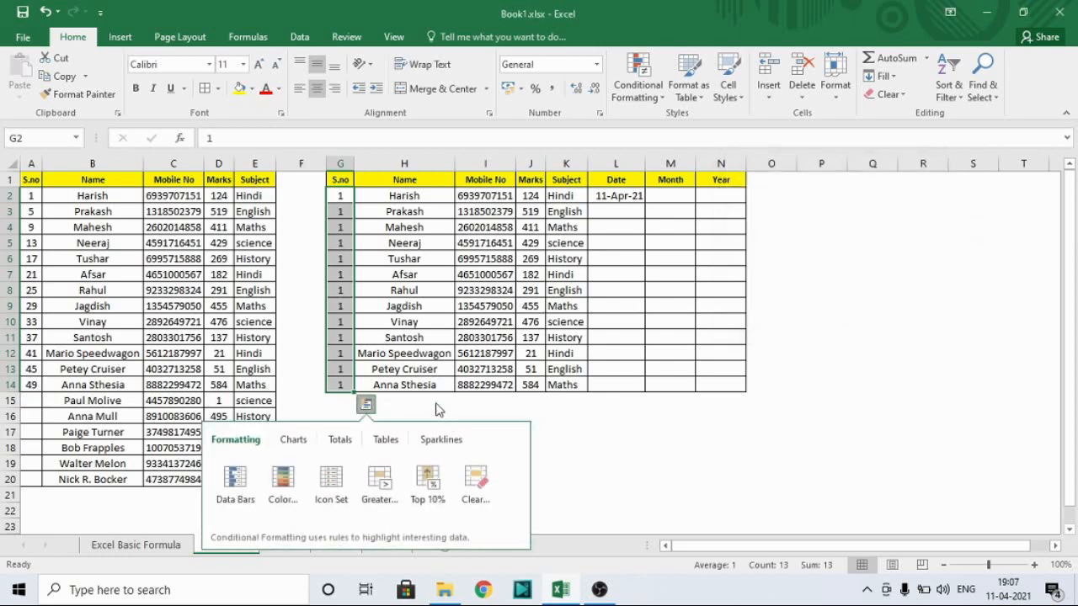
pyautogui.click(377, 356)
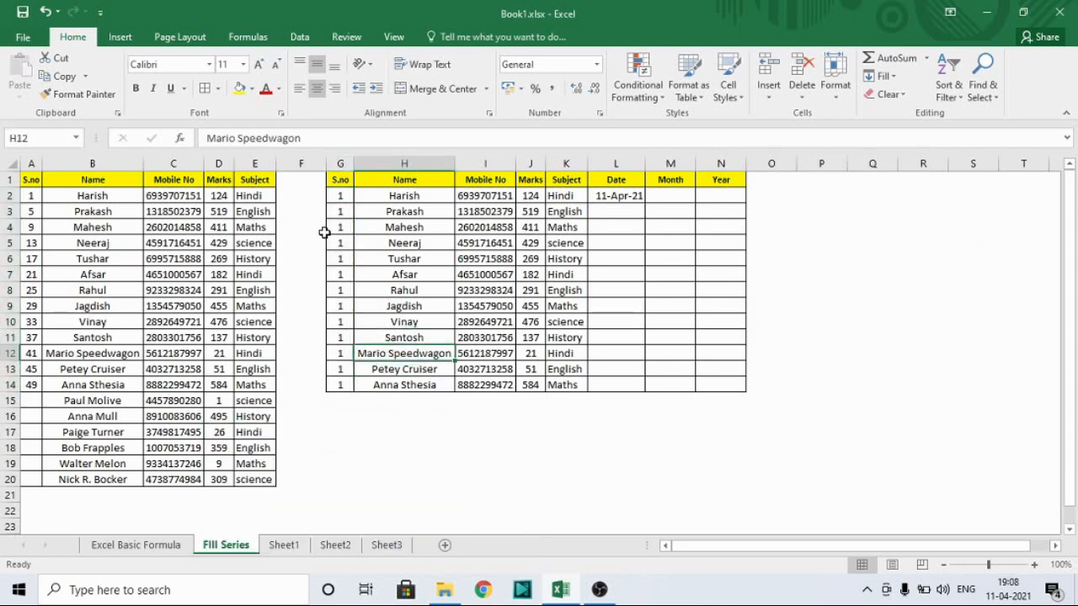
# Enter 2 in G3 as the second starting value and clear the numbers from G4:G14
pyautogui.click(337, 212)
pyautogui.write('2')
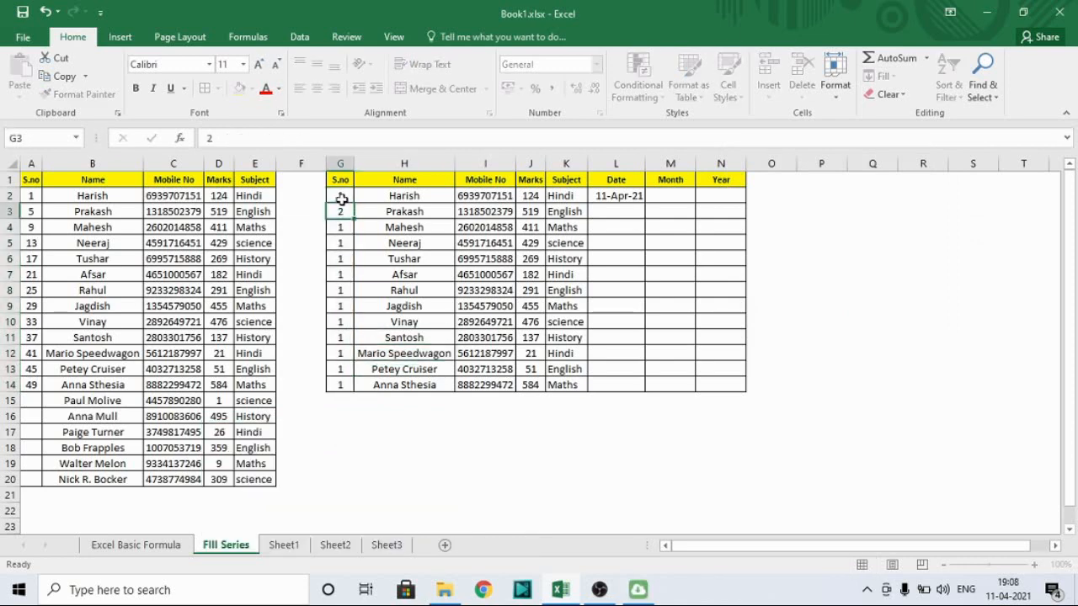
pyautogui.press('Return')
pyautogui.press('Up')
pyautogui.press('Down')
pyautogui.hotkey('ctrl', 'shift', 'Down')
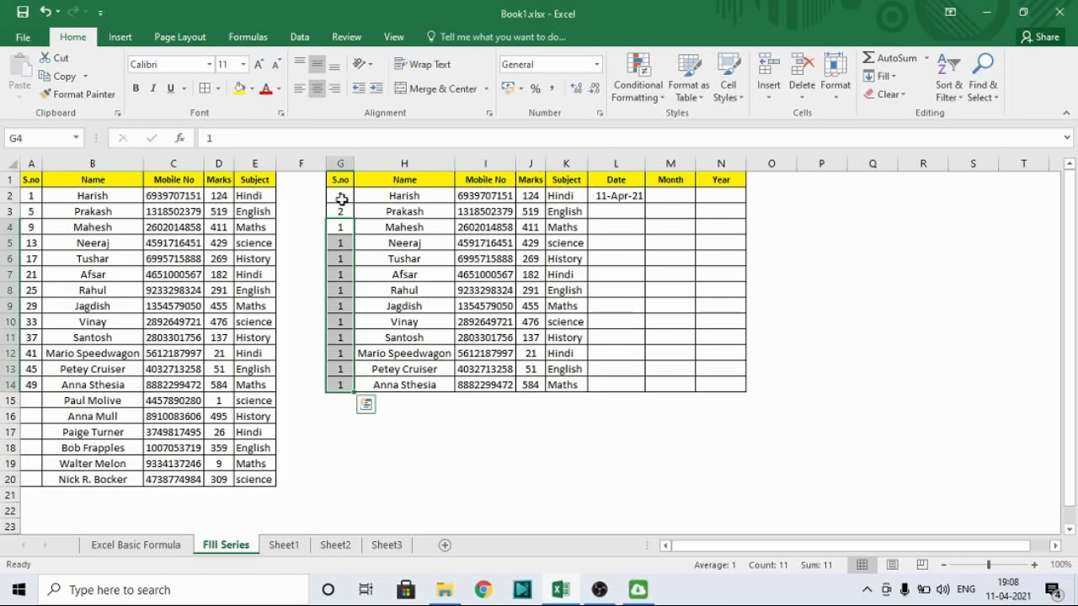
pyautogui.press('Delete')
# Fill G2:G14 from the starting values 1 and 2 with a linear series in columns, with Trend enabled
pyautogui.press('Up')
pyautogui.press('Up')
pyautogui.hotkey('shift', 'Down')
pyautogui.hotkey('shift', 'Down')
pyautogui.hotkey('shift', 'Down')
pyautogui.hotkey('shift', 'Down')
pyautogui.hotkey('shift', 'Down')
pyautogui.hotkey('shift', 'Down')
pyautogui.hotkey('shift', 'Down')
pyautogui.hotkey('shift', 'Down')
pyautogui.hotkey('shift', 'Down')
pyautogui.hotkey('shift', 'Down')
pyautogui.hotkey('shift', 'Down')
pyautogui.hotkey('shift', 'Down')
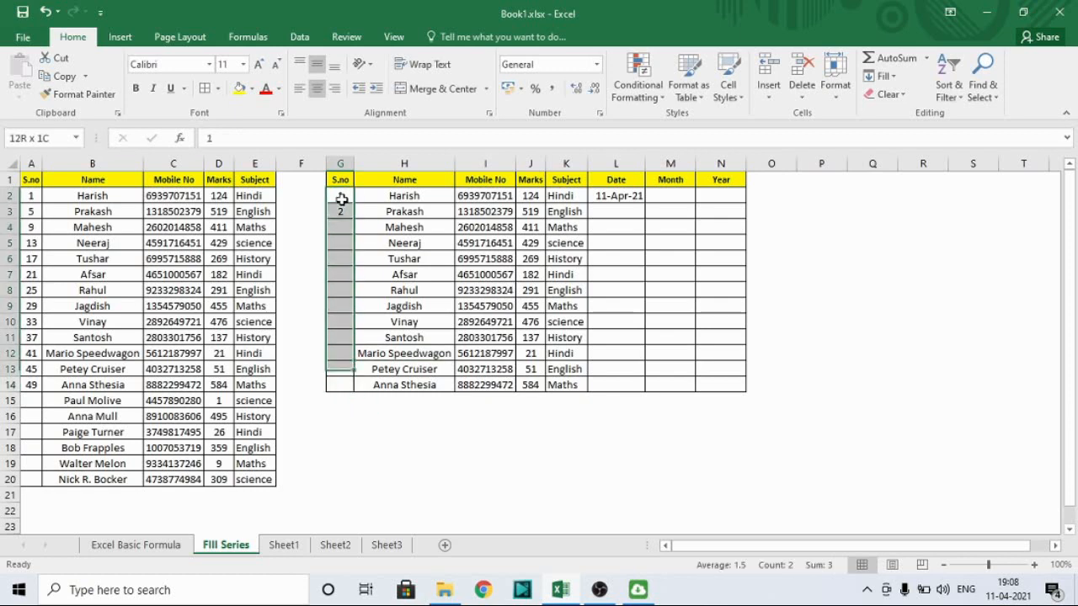
pyautogui.click(884, 76)
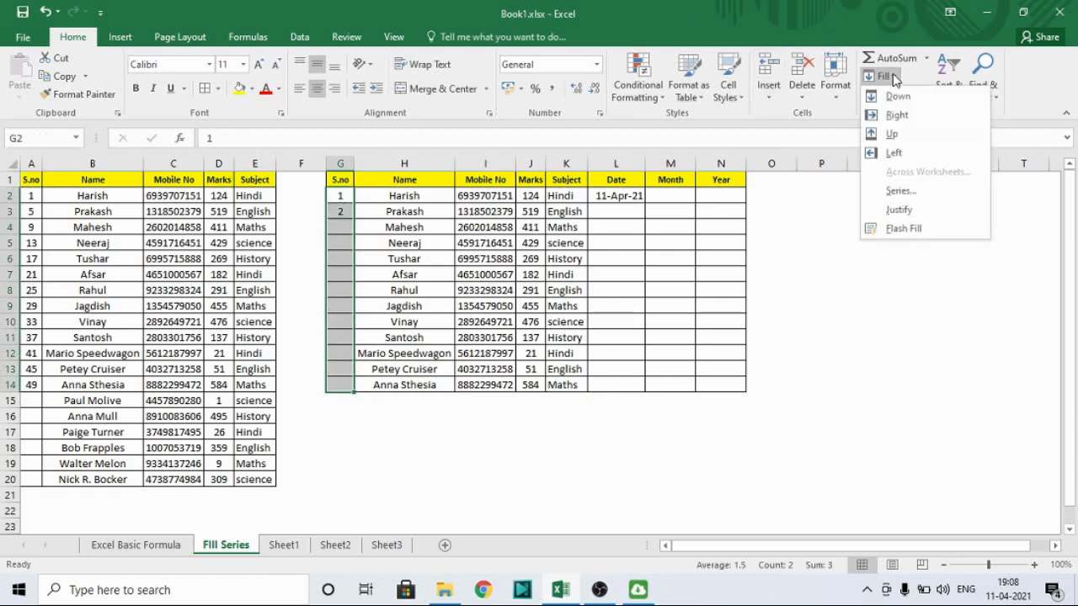
pyautogui.click(900, 191)
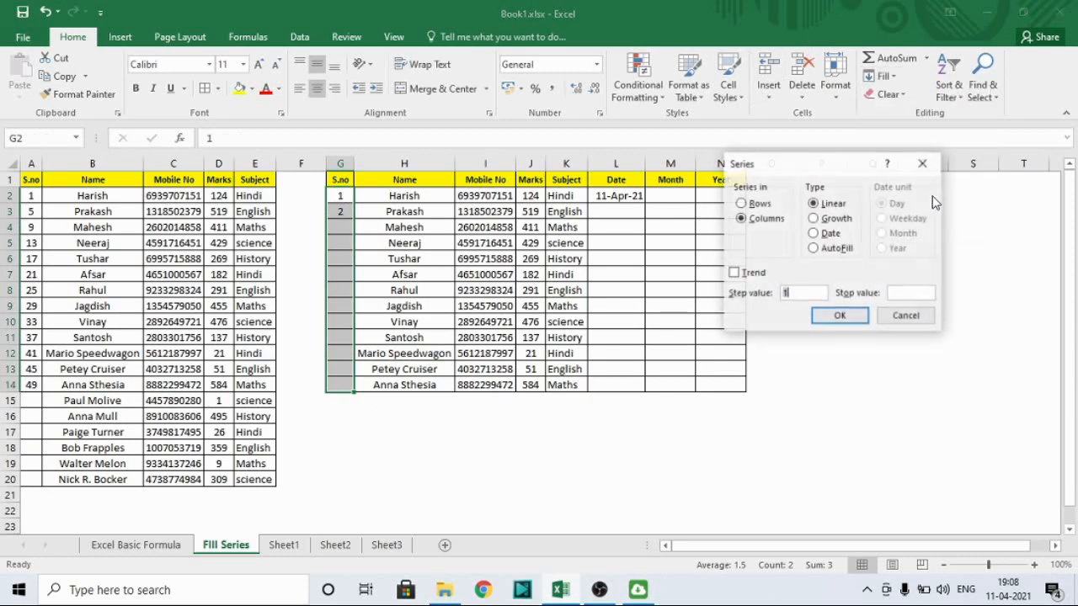
pyautogui.click(763, 274)
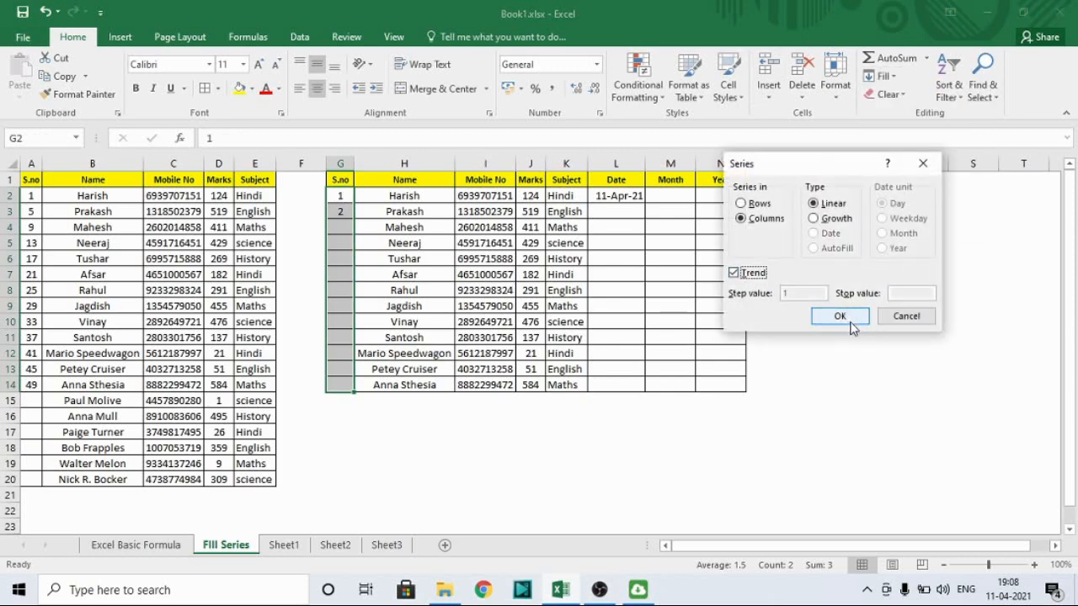
pyautogui.click(851, 322)
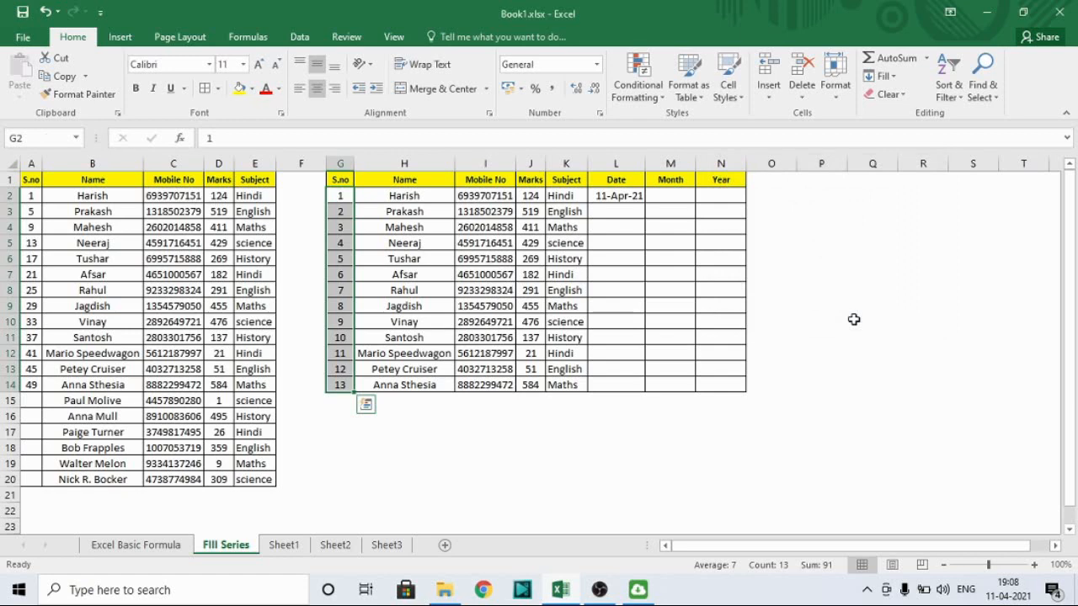
# Enter the starting values 1 in G20 and 5 in H20 below the second table
pyautogui.press('Down')
pyautogui.press('Down')
pyautogui.press('Down')
pyautogui.press('Down')
pyautogui.press('Down')
pyautogui.press('Down')
pyautogui.press('Down')
pyautogui.press('Down')
pyautogui.press('Down')
pyautogui.press('Down')
pyautogui.press('Down')
pyautogui.press('Down')
pyautogui.press('Down')
pyautogui.press('Down')
pyautogui.press('Down')
pyautogui.press('Down')
pyautogui.press('Down')
pyautogui.press('Down')
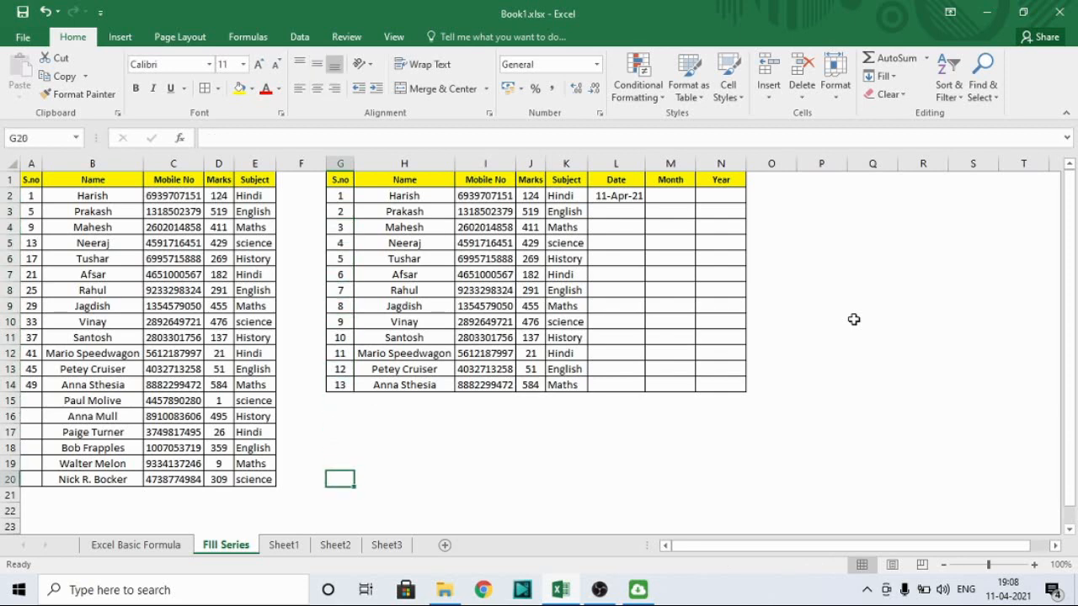
pyautogui.write('1')
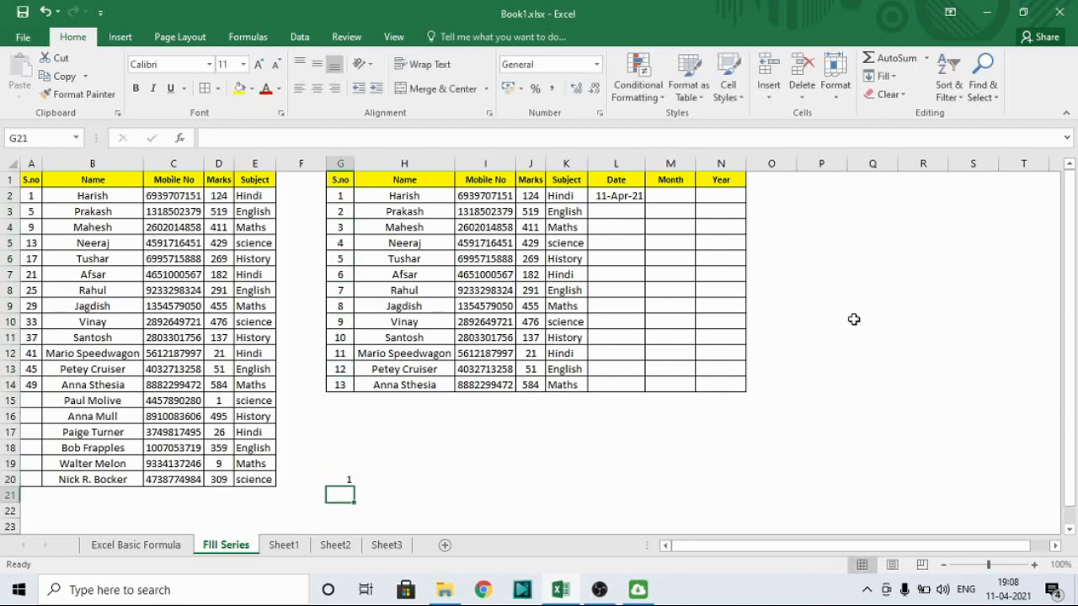
pyautogui.press('Right')
pyautogui.write('5')
# Fill G20:O20 with a linear series in rows, with Trend enabled
pyautogui.press('Left')
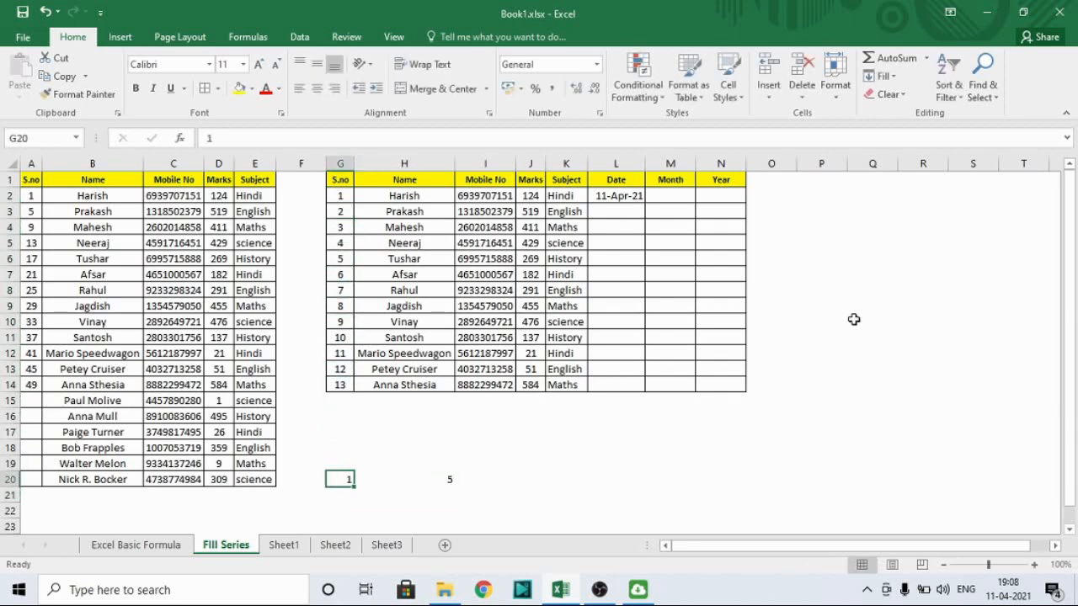
pyautogui.hotkey('shift', 'Right')
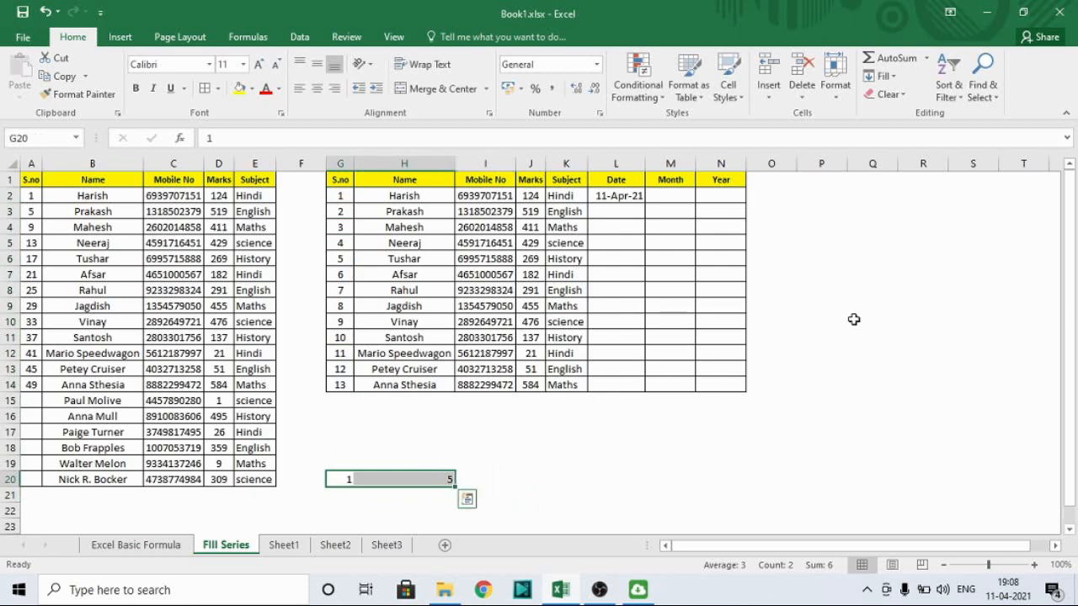
pyautogui.hotkey('shift', 'Right')
pyautogui.hotkey('shift', 'Right')
pyautogui.hotkey('shift', 'Right')
pyautogui.hotkey('shift', 'Right')
pyautogui.hotkey('shift', 'Right')
pyautogui.hotkey('shift', 'Right')
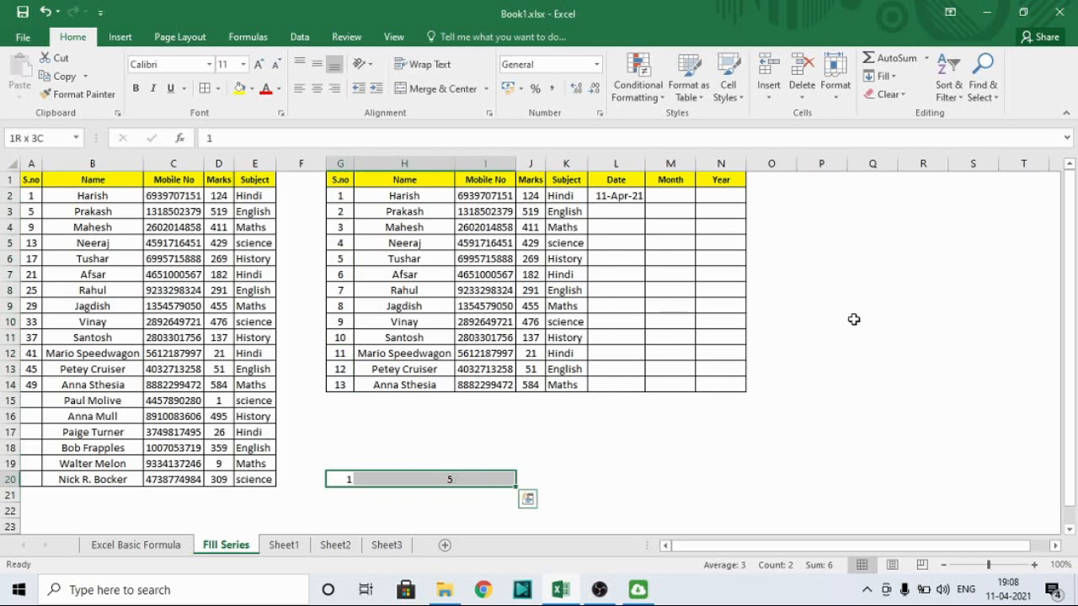
pyautogui.click(894, 82)
pyautogui.click(914, 207)
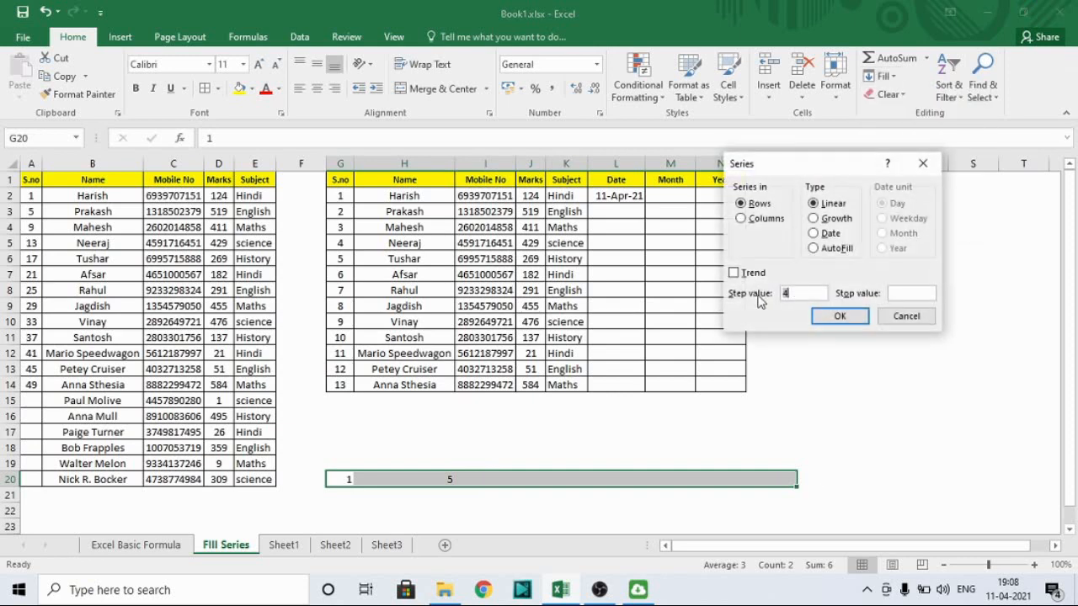
pyautogui.click(751, 274)
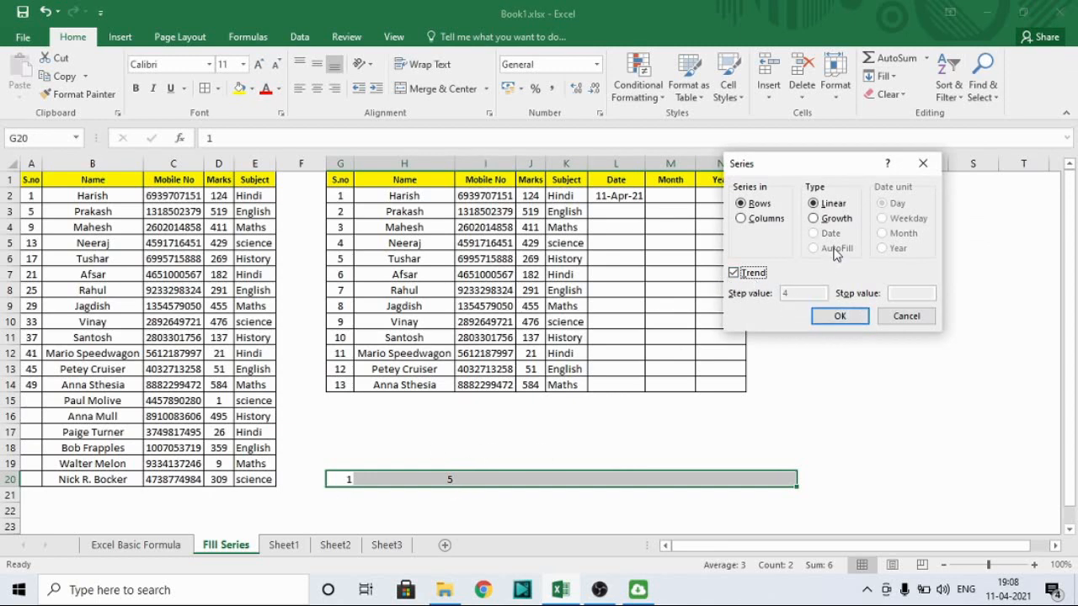
pyautogui.click(838, 317)
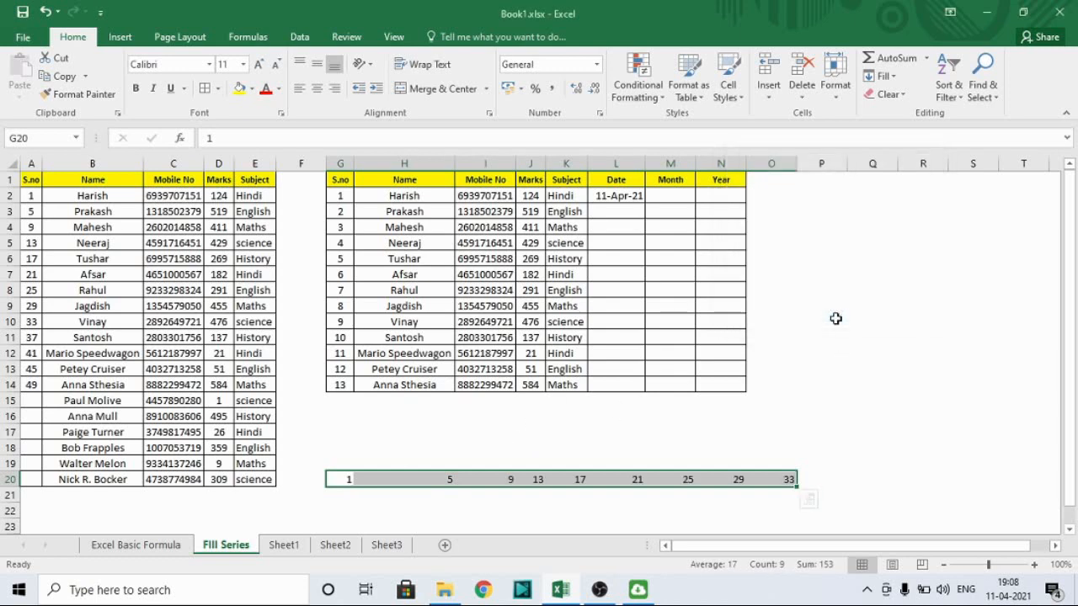
# Check the first values of the row 20 series and clear the whole series from G20:O20
pyautogui.click(450, 479)
pyautogui.click(507, 483)
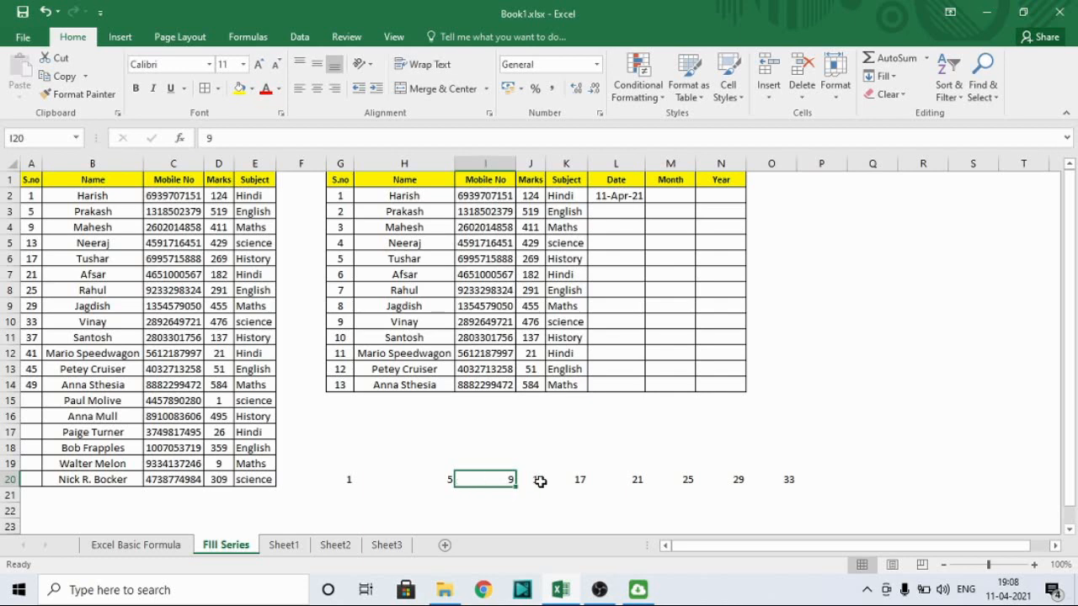
pyautogui.click(538, 479)
pyautogui.press('Left')
pyautogui.press('Left')
pyautogui.press('Left')
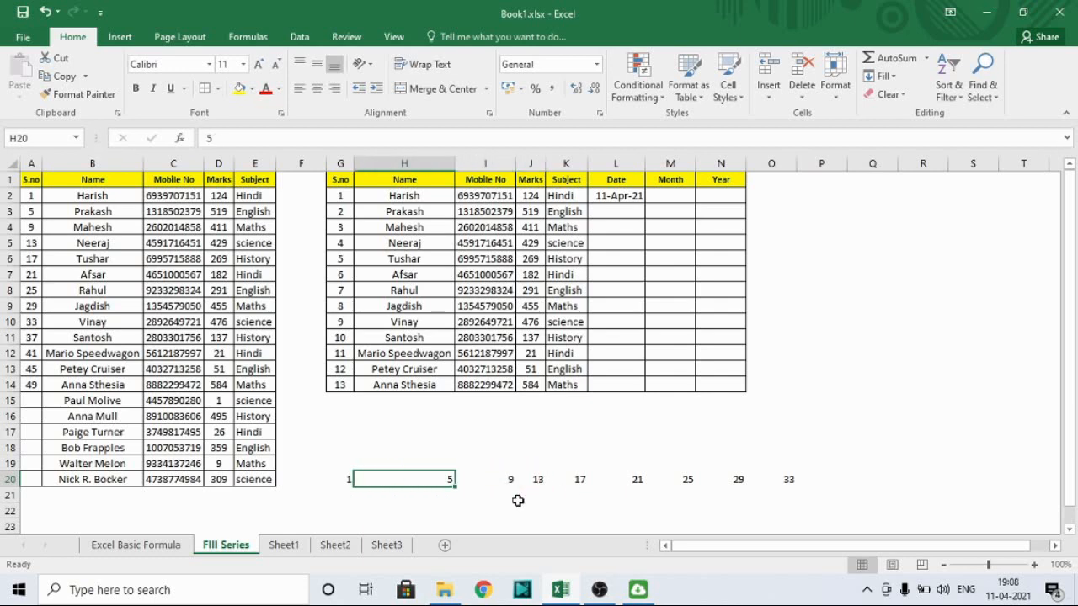
pyautogui.hotkey('ctrl', 'shift', 'Right')
pyautogui.press('Delete')
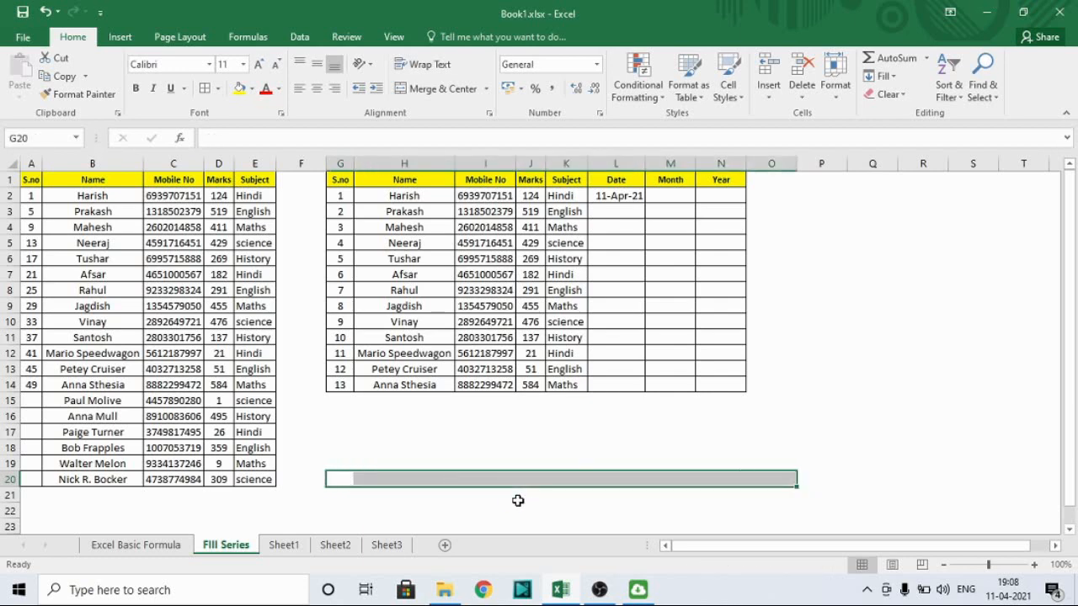
pyautogui.hotkey('ctrl', 'Up')
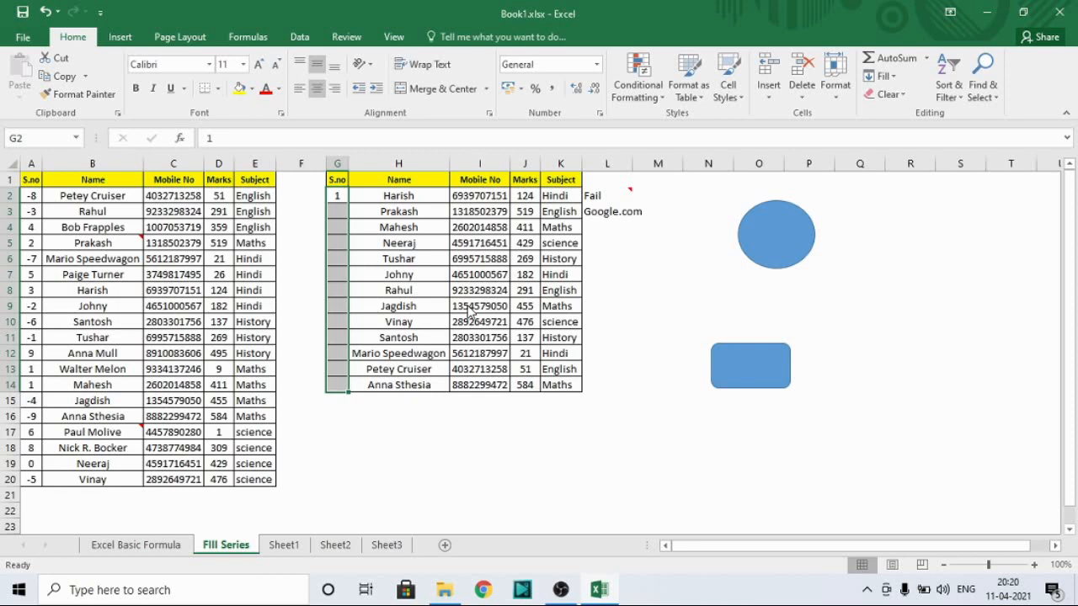
# Fill the selected S.no cells G2:G14 with a linear series in columns using step value 1
pyautogui.press('alt')
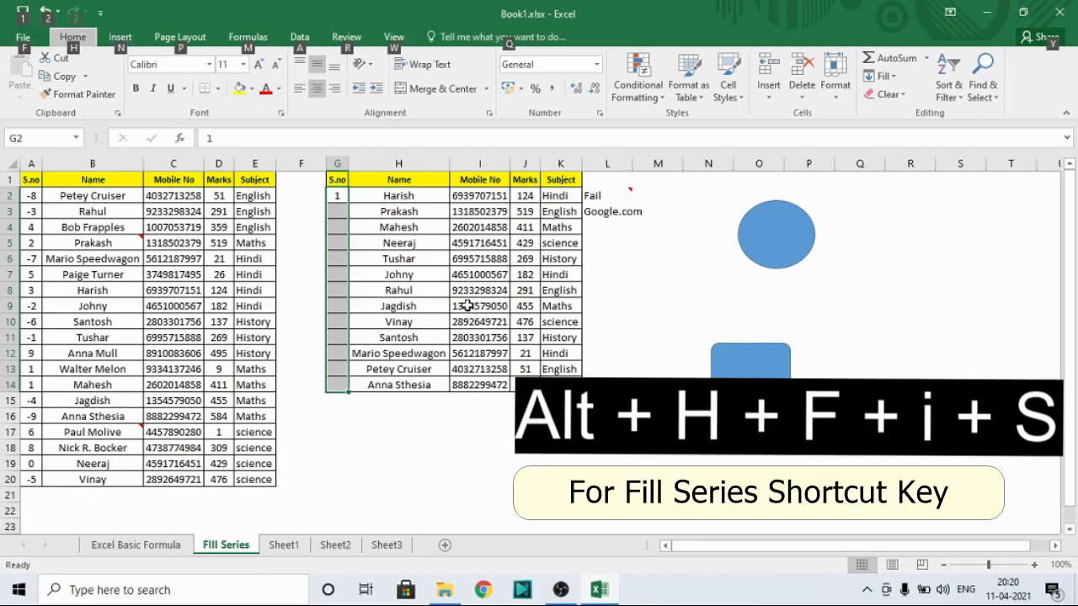
pyautogui.press('h')
pyautogui.press('f')
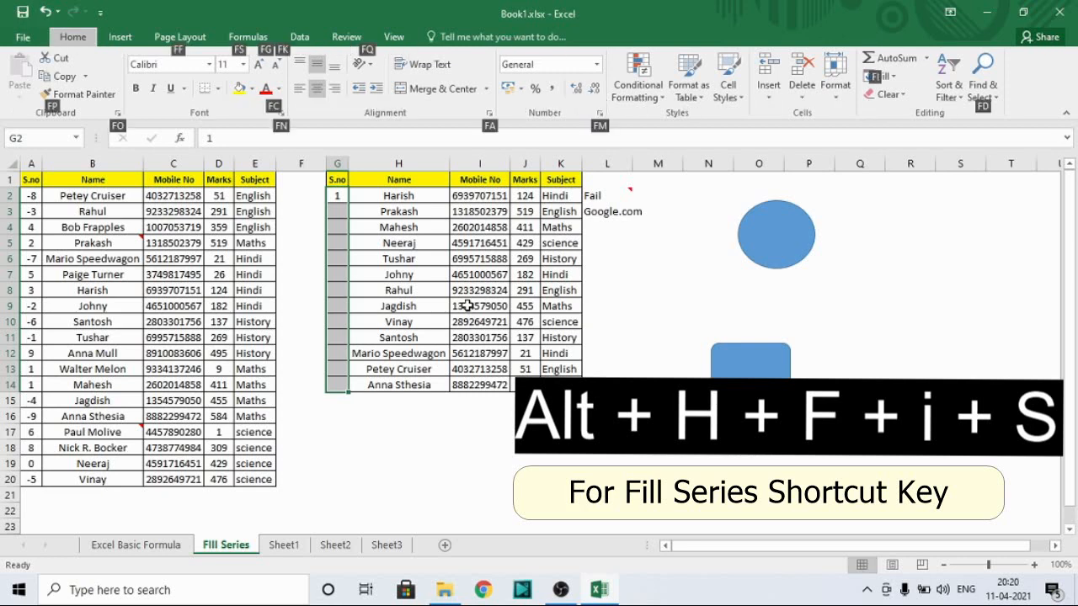
pyautogui.press('i')
pyautogui.press('s')
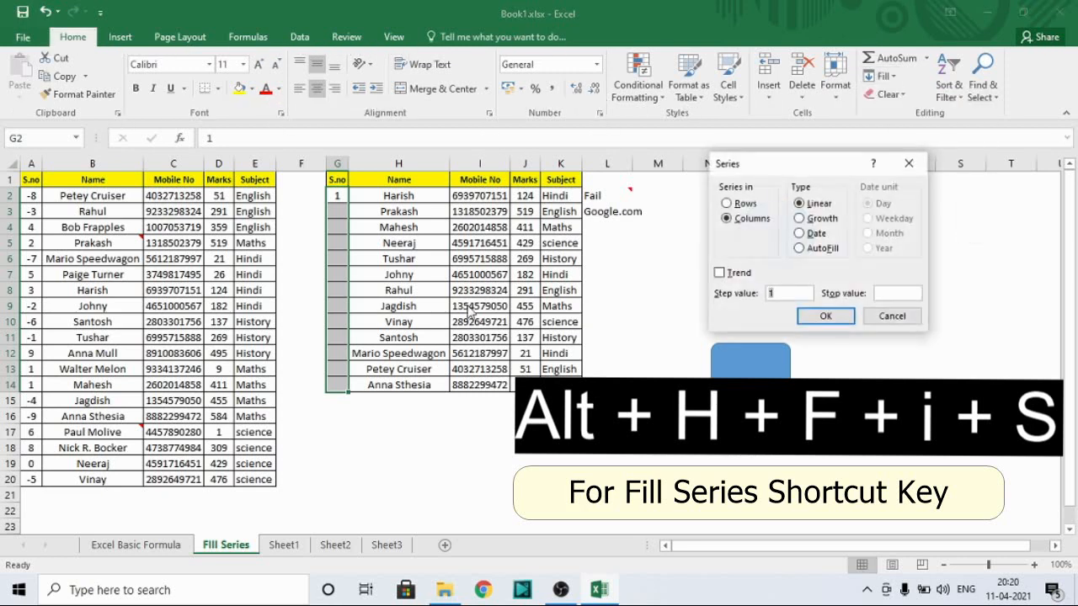
pyautogui.press('Return')
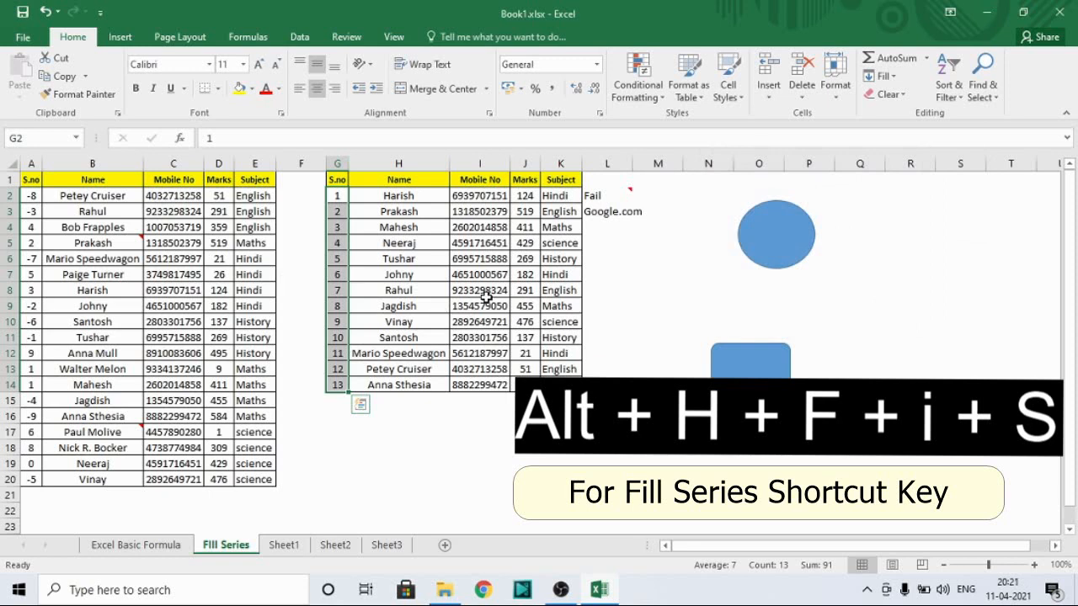
# Try to limit the filled S.no series in G2:G14 to stop value 10, linear in columns with step value 1
pyautogui.press('alt')
pyautogui.press('h')
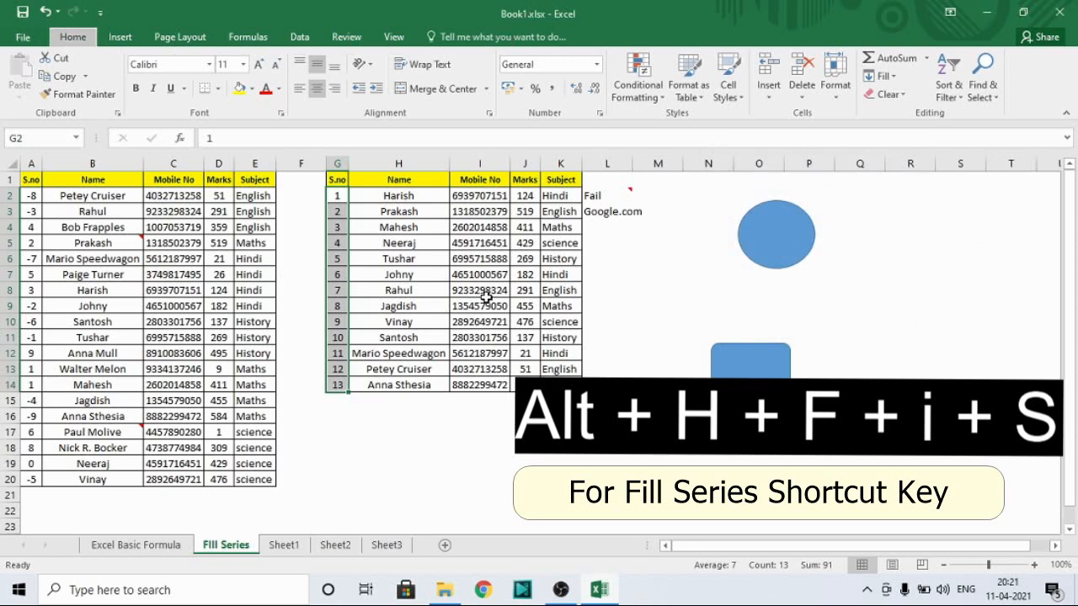
pyautogui.press('f')
pyautogui.press('i')
pyautogui.press('s')
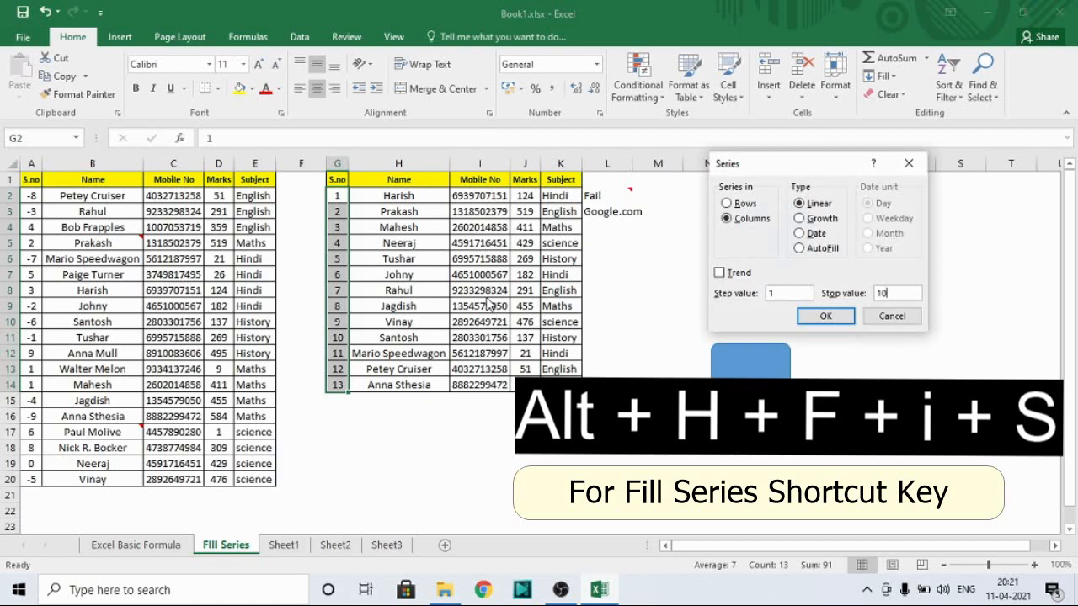
pyautogui.press('Return')
# Clear the last three serial numbers of the second table, in cells G12:G14
pyautogui.press('Down')
pyautogui.press('Down')
pyautogui.press('Down')
pyautogui.press('Down')
pyautogui.press('Down')
pyautogui.press('Down')
pyautogui.press('Down')
pyautogui.press('Down')
pyautogui.press('Down')
pyautogui.press('Down')
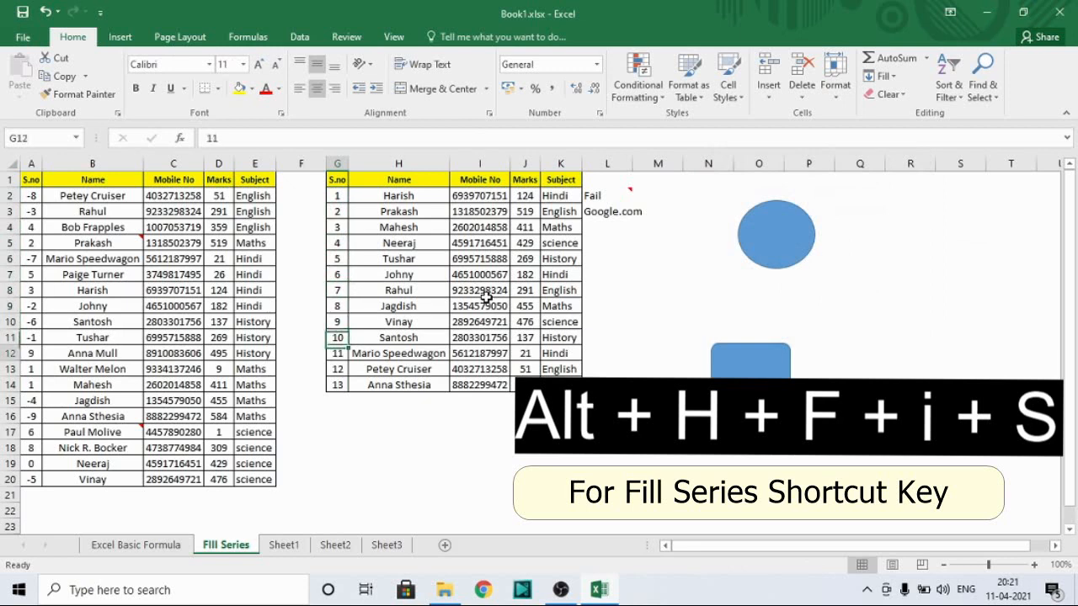
pyautogui.hotkey('shift', 'Down')
pyautogui.hotkey('shift', 'Down')
pyautogui.press('Delete')
pyautogui.hotkey('ctrl', 'Up')
pyautogui.hotkey('ctrl', 'Up')
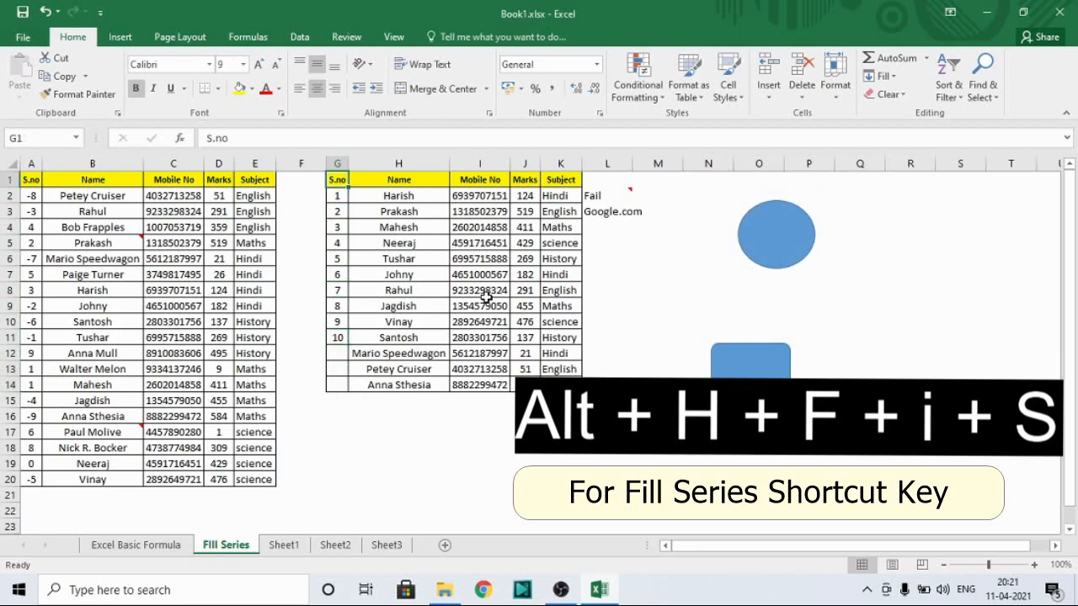
# Clear the serial numbers in G3:G11, keeping only the starting value 1 in G2
pyautogui.press('Down')
pyautogui.hotkey('ctrl', 'shift', 'Down')
pyautogui.press('Down')
pyautogui.hotkey('ctrl', 'shift', 'Down')
pyautogui.press('Delete')
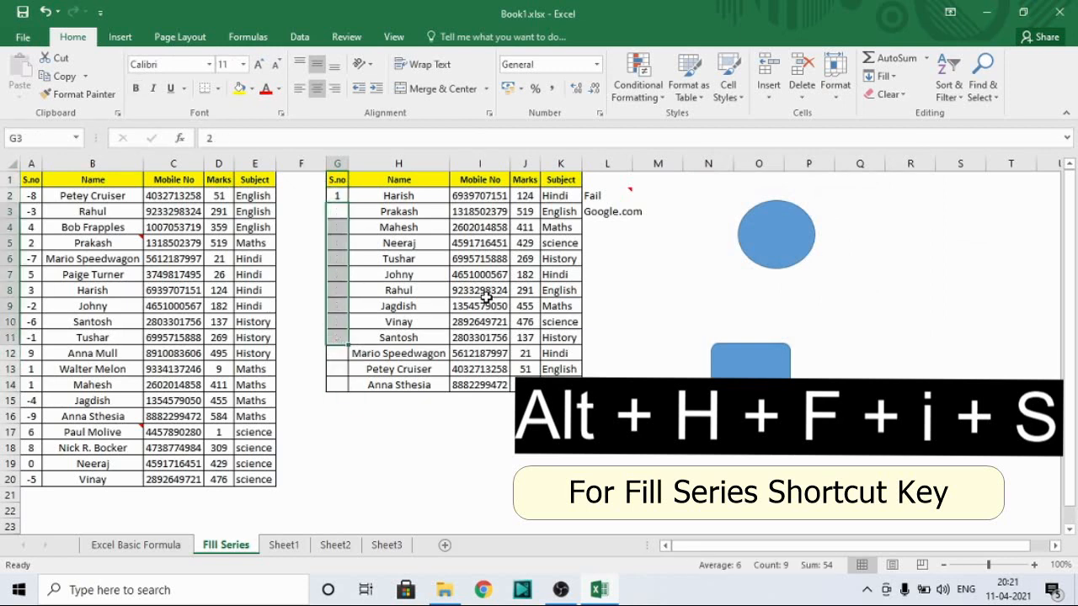
# Select G2:G14 and fill it with a linear series in columns using step value 1 and stop value 10
pyautogui.press('Up')
pyautogui.hotkey('shift', 'Down')
pyautogui.hotkey('shift', 'Down')
pyautogui.hotkey('shift', 'Down')
pyautogui.hotkey('shift', 'Down')
pyautogui.hotkey('shift', 'Down')
pyautogui.hotkey('shift', 'Down')
pyautogui.hotkey('shift', 'Down')
pyautogui.hotkey('shift', 'Down')
pyautogui.hotkey('shift', 'Down')
pyautogui.hotkey('shift', 'Down')
pyautogui.hotkey('shift', 'Down')
pyautogui.hotkey('shift', 'Down')
pyautogui.hotkey('shift', 'Down')
pyautogui.hotkey('shift', 'Down')
pyautogui.hotkey('shift', 'Down')
pyautogui.hotkey('shift', 'Up')
pyautogui.hotkey('shift', 'Up')
pyautogui.hotkey('shift', 'Up')
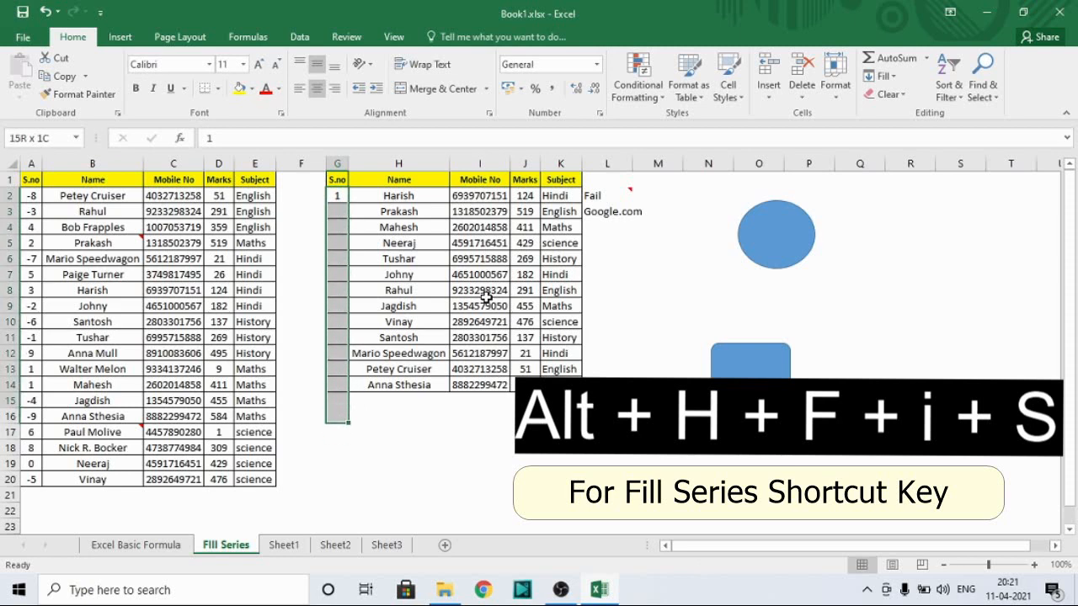
pyautogui.press('alt')
pyautogui.press('h')
pyautogui.press('f')
pyautogui.press('i')
pyautogui.press('s')
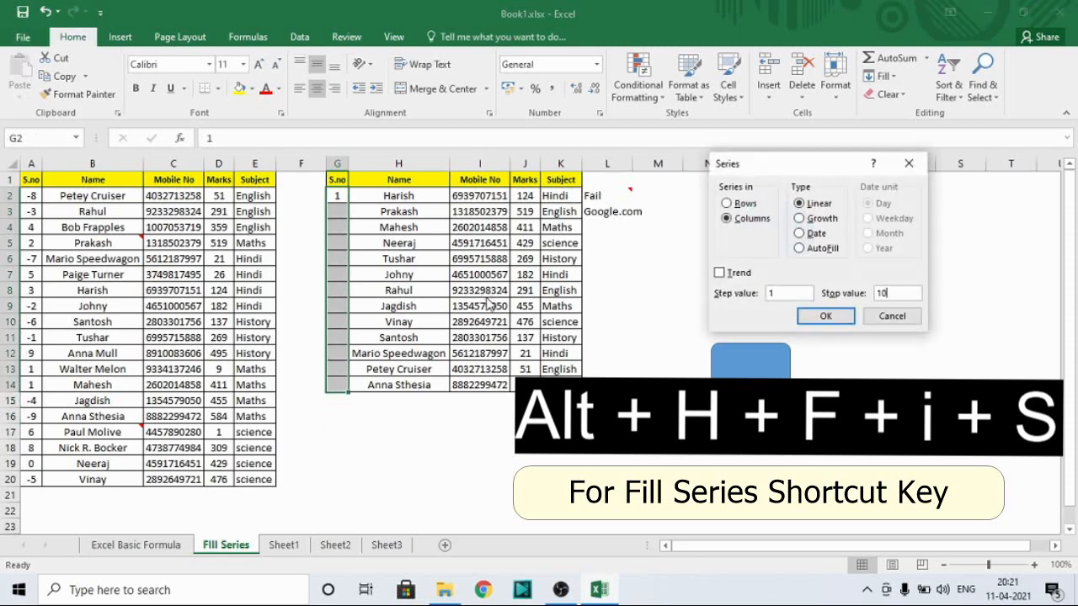
pyautogui.press('Return')
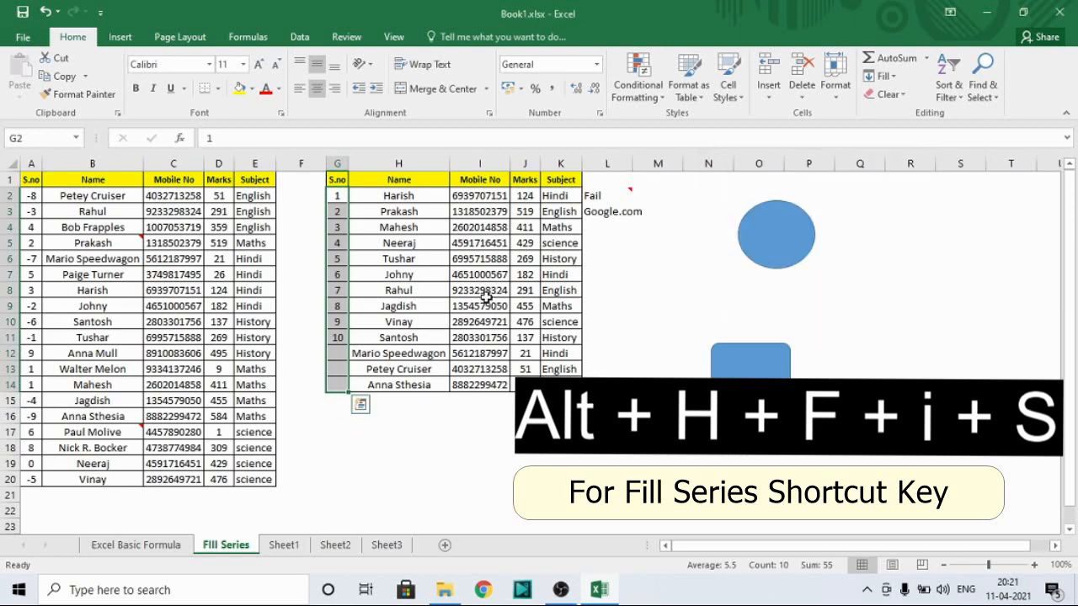